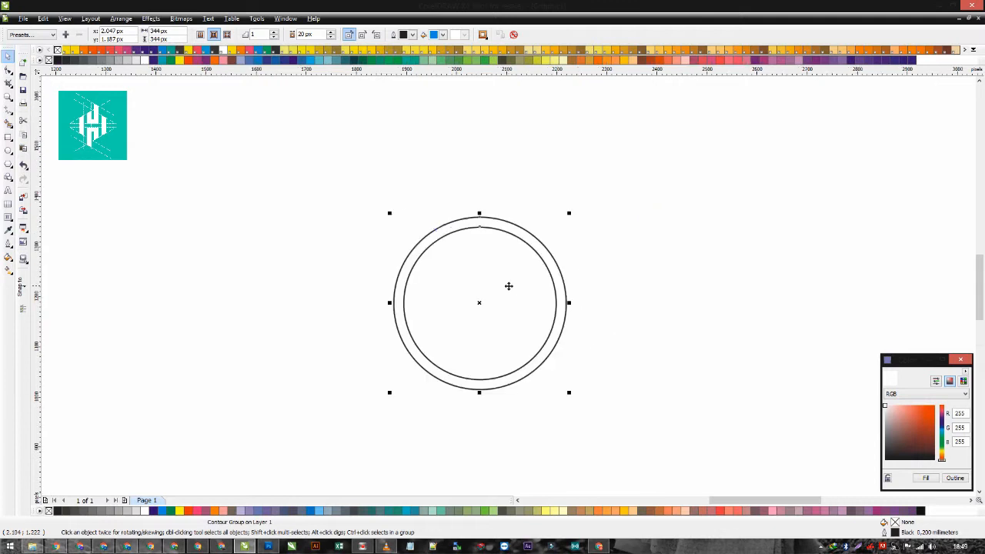
- Set the circle's contour offset to 40 px and the number of contour steps to 2
left_click(330, 33)
left_click(331, 32)
left_click(330, 33)
left_click(331, 32)
left_click(331, 32)
left_click(331, 32)
left_click(331, 32)
left_click(330, 33)
left_click(274, 32)
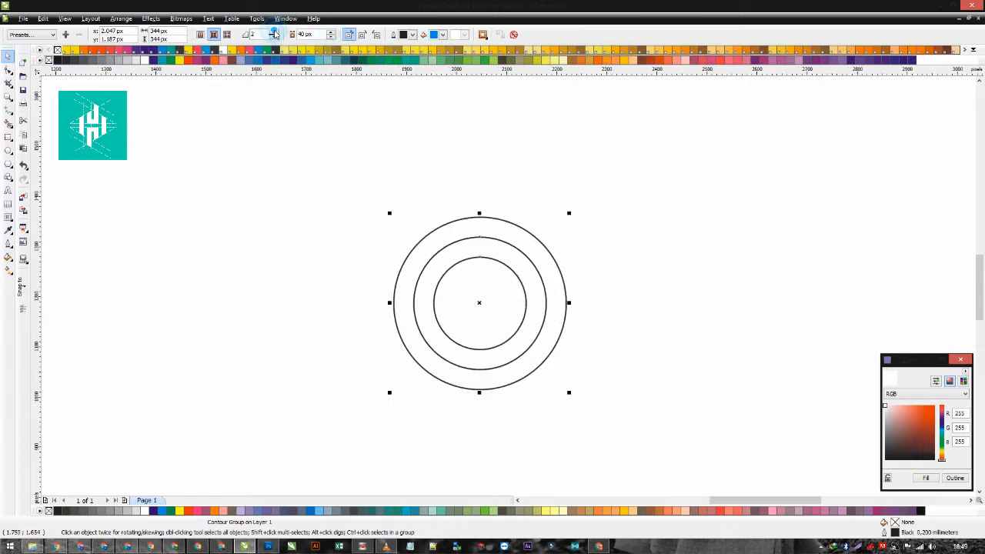
- Shrink the contour group about its centre to about 260 px wide and set its outline width to 2.822 mm
left_click_drag(569, 214, 546, 236)
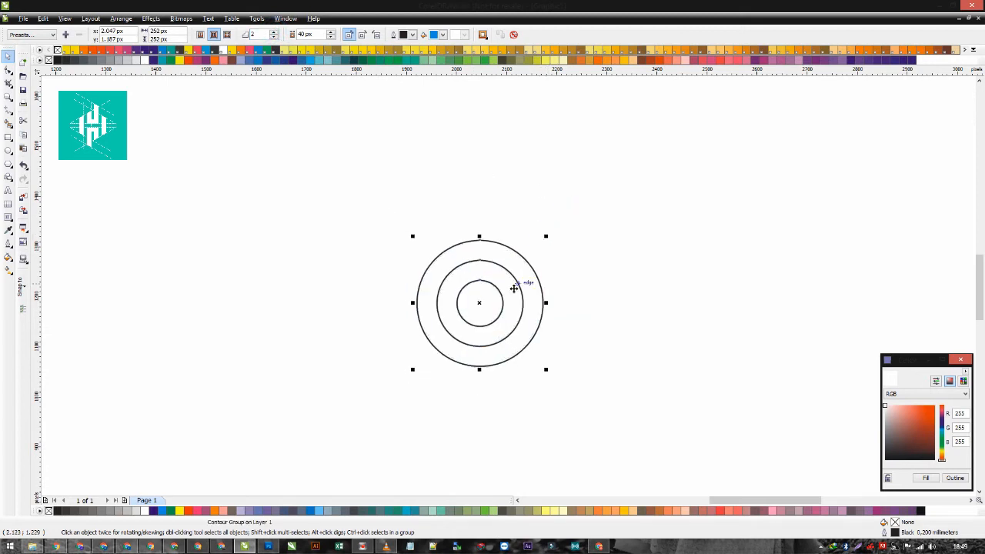
scroll(513, 288, "up", 2)
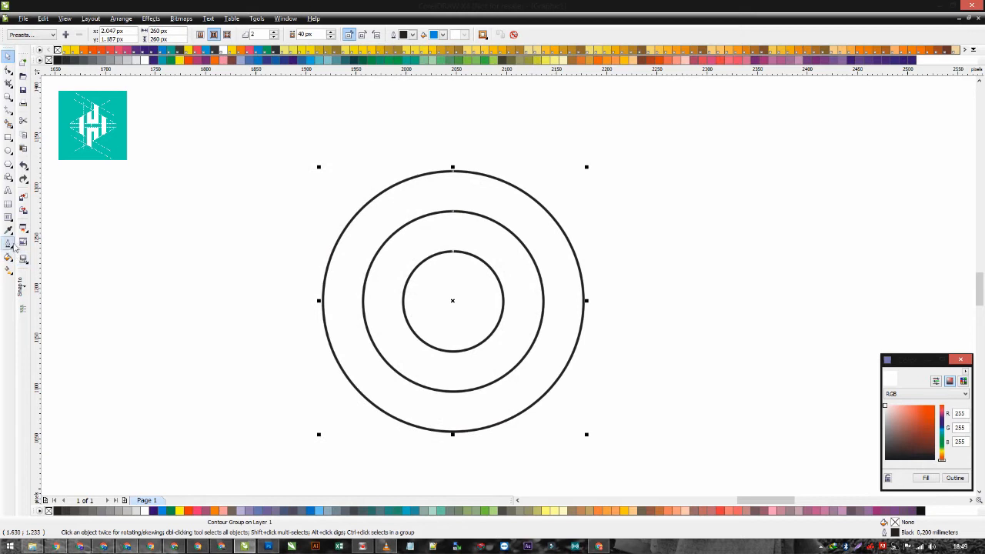
left_click(8, 243)
left_click(46, 344)
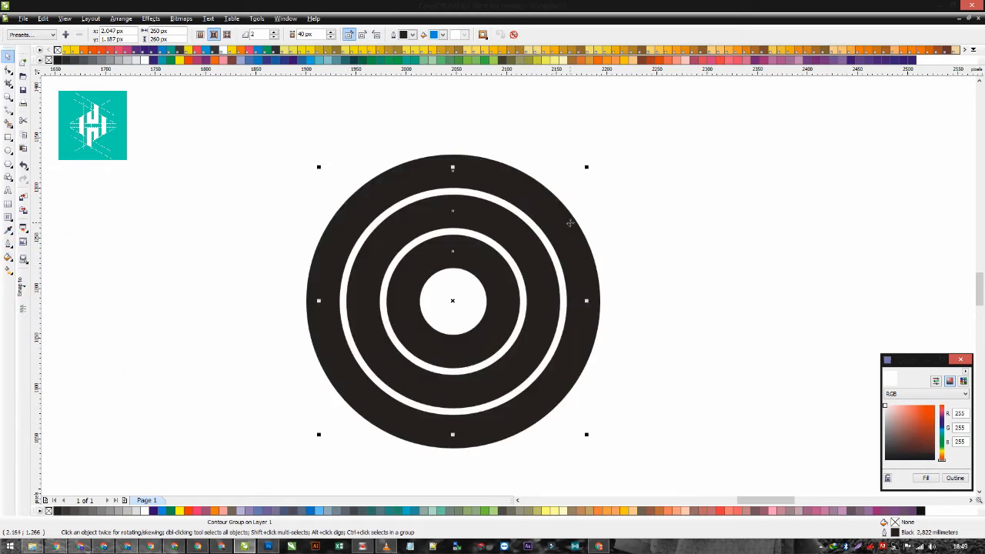
- Enlarge the contour group about its centre to about 397 px wide
scroll(571, 223, "down", 1)
left_click_drag(518, 255, 562, 204)
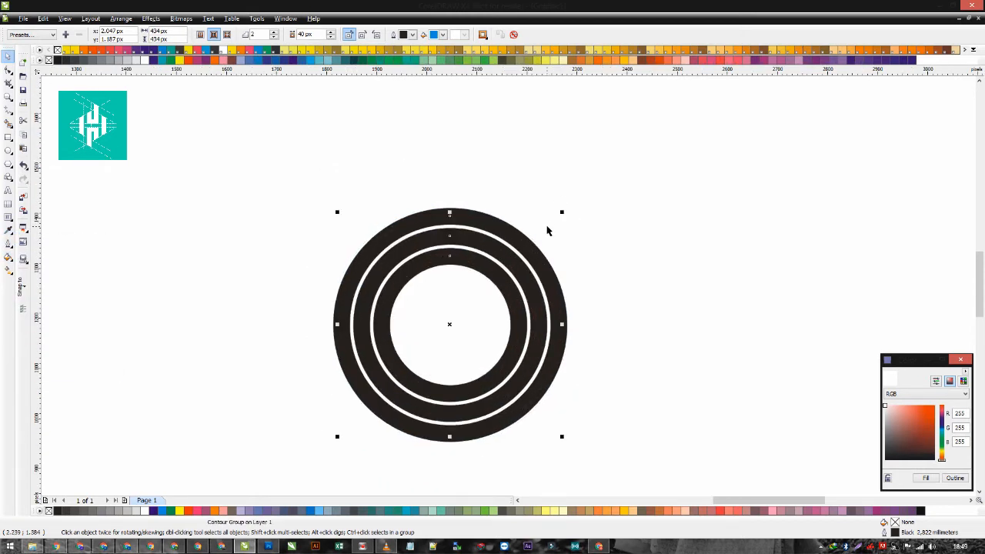
key("ctrl+z")
left_click_drag(517, 257, 552, 220)
- Set the contour offset between the thick rings to 56 px
left_click(331, 32)
left_click(331, 32)
left_click(331, 32)
left_click(331, 33)
left_click(331, 32)
left_click(331, 32)
left_click(330, 32)
left_click(331, 32)
left_click(331, 32)
left_click(331, 32)
left_click(331, 32)
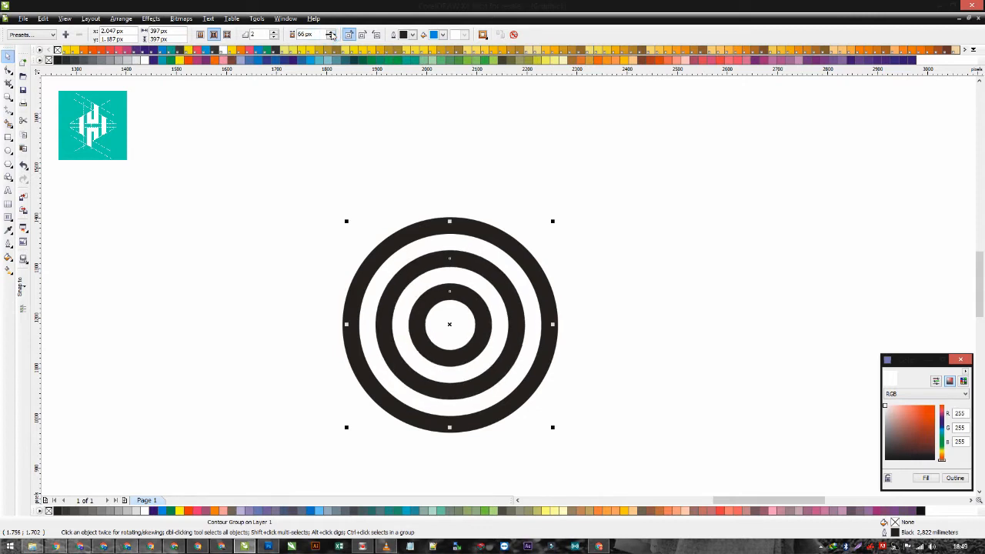
left_click(331, 37)
left_click(331, 37)
left_click(331, 37)
left_click(331, 36)
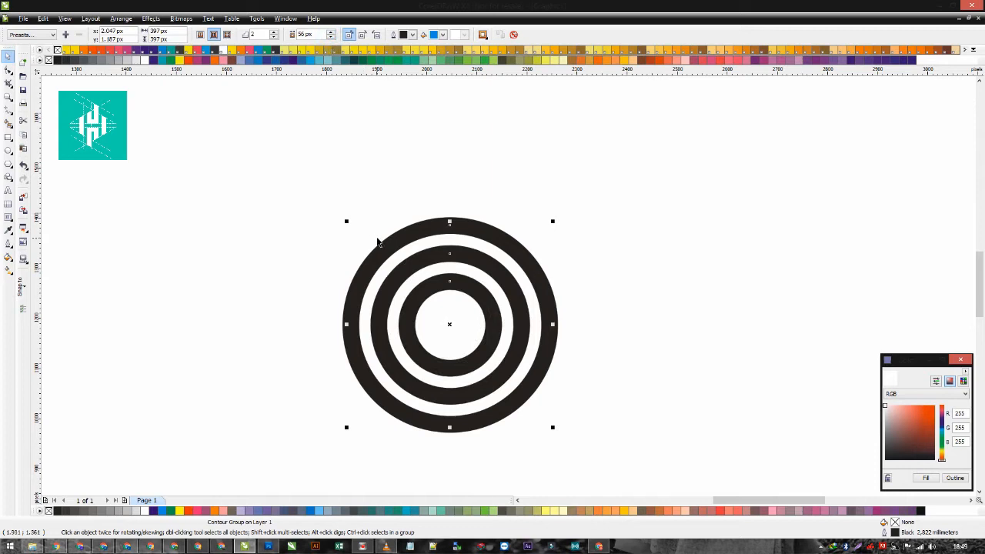
- Break the contour group apart into separate rings, then draw a small circle and centre it on them
key("ctrl+k")
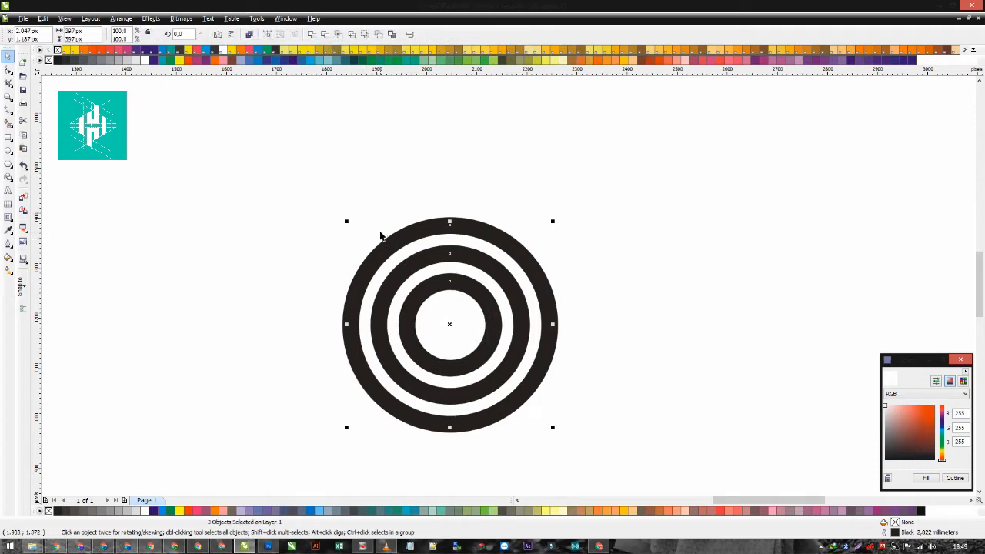
left_click(289, 245)
left_click(8, 150)
left_click_drag(632, 354, 526, 248)
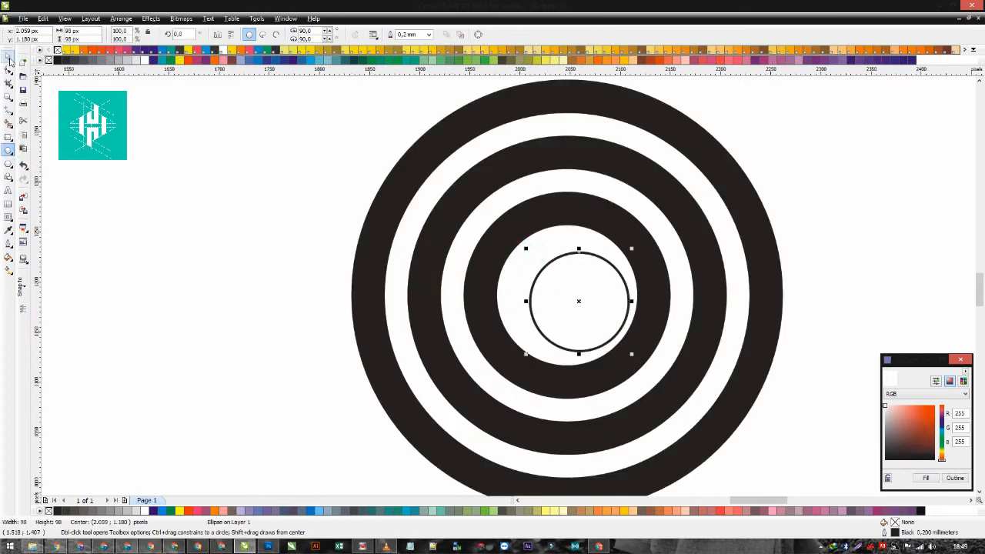
key("space")
left_click(504, 214, "shift")
key("c")
key("e")
- Convert the three ring outlines to objects and fill them and the centre circle with 90% black
scroll(539, 235, "down", 2)
left_click_drag(655, 186, 346, 339)
left_click(205, 173)
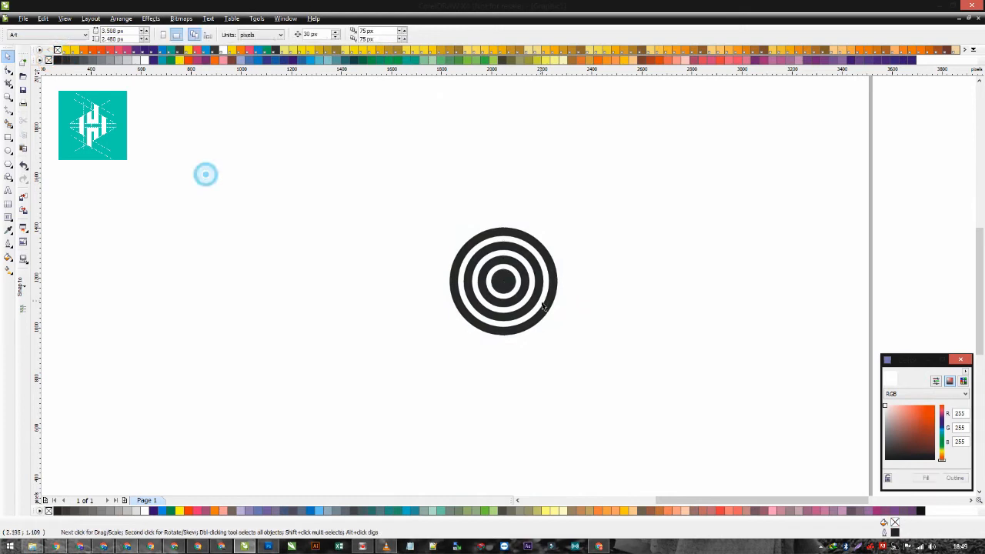
- Make a smaller copy of the centre circle and offset it toward the original's upper right
scroll(508, 290, "up", 2)
left_click(509, 290)
left_click_drag(528, 231, 504, 249)
scroll(507, 286, "up", 1)
right_click(504, 250)
left_click_drag(469, 315, 501, 287)
- Trim the smaller circle out of the centre circle to leave a crescent, and enlarge the crescent slightly
left_click(391, 346, "shift")
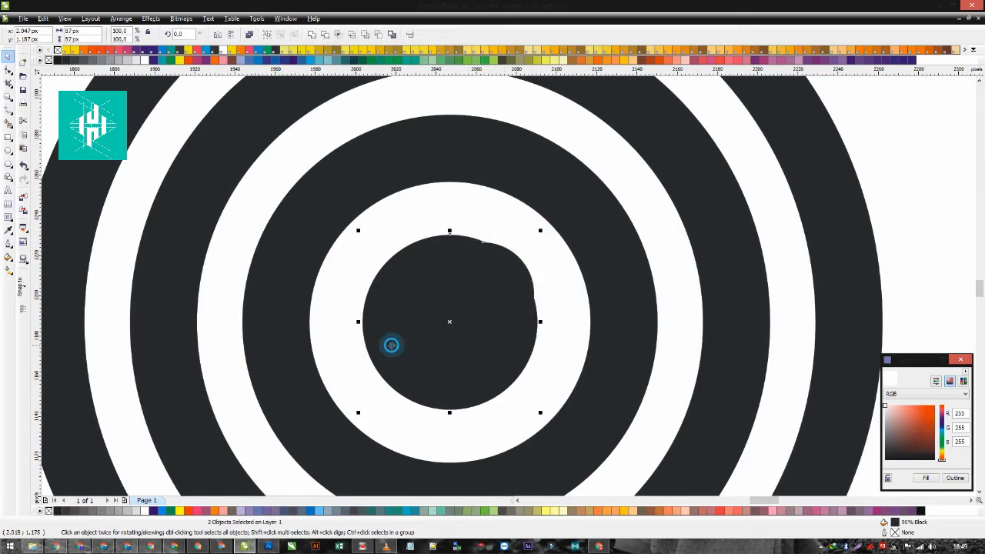
left_click(377, 34)
left_click(507, 178)
left_click(432, 262)
left_click_drag(541, 230, 546, 225)
scroll(604, 268, "down", 2)
left_click(607, 270)
- Draw a 215 px square over the outer ring's upper-right quarter and trim it from that ring
left_click(539, 250)
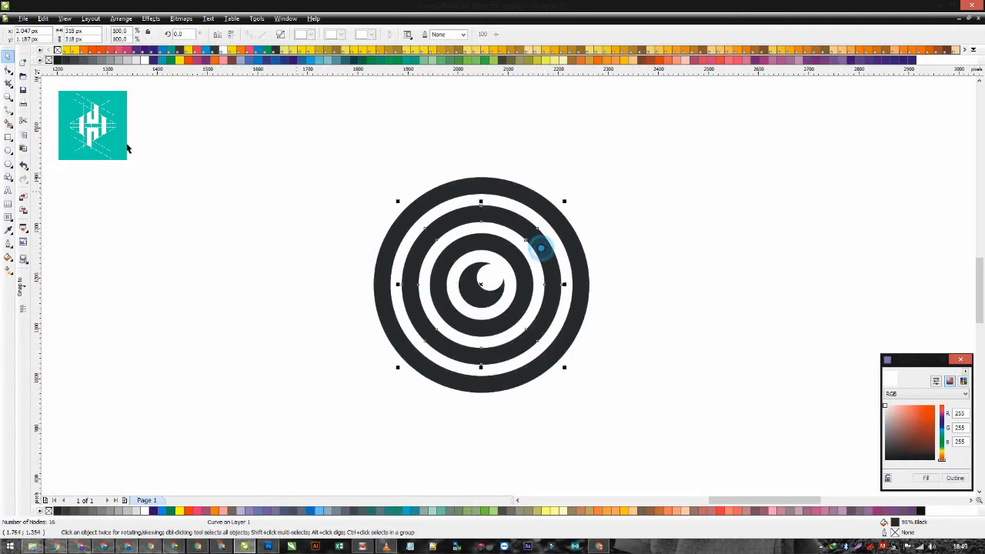
left_click(8, 136)
left_click_drag(485, 178, 598, 286)
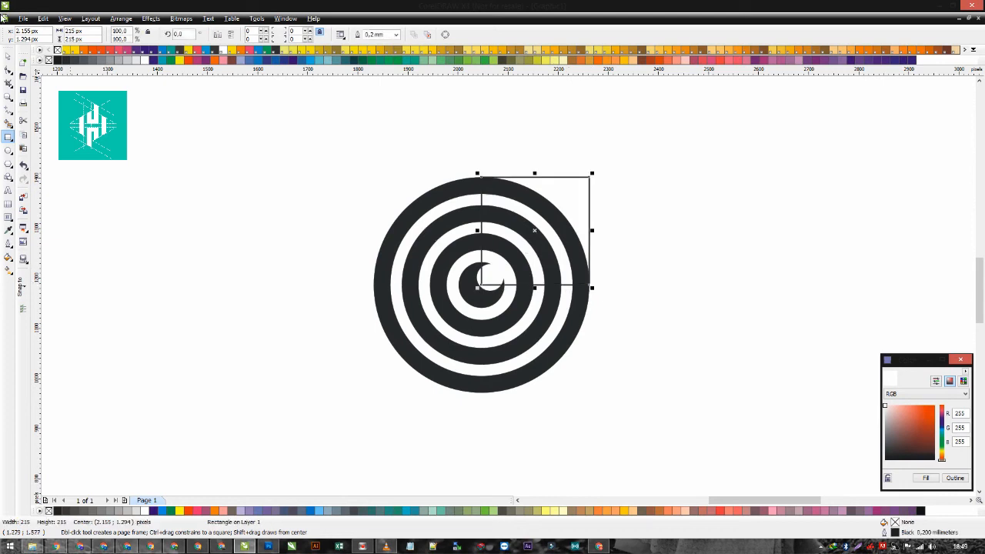
left_click(8, 58)
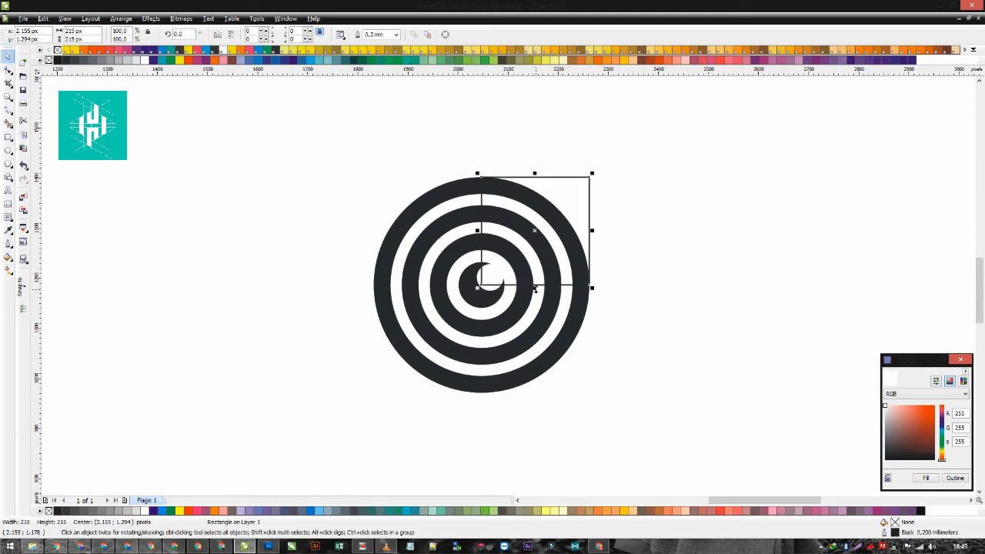
left_click(571, 322, "shift")
left_click(376, 34)
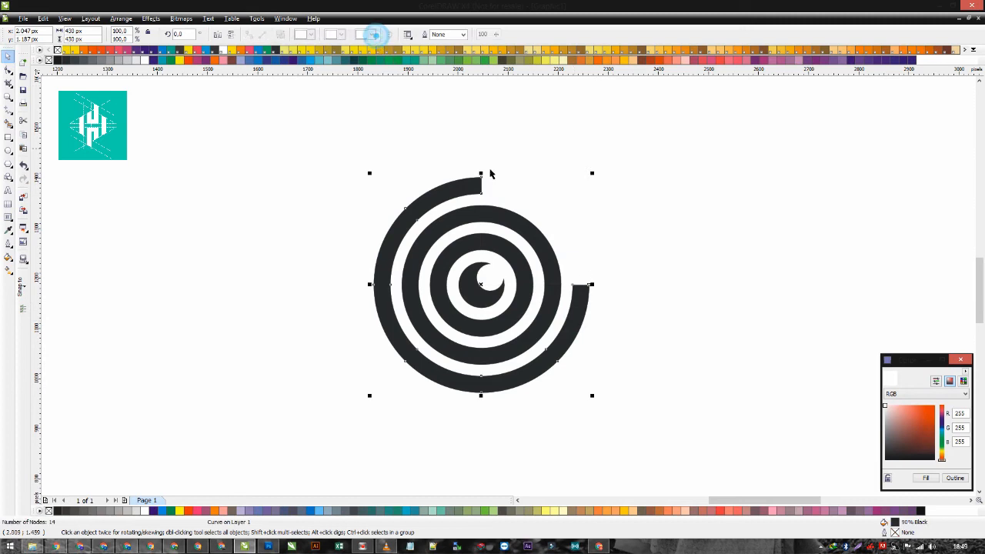
left_click(594, 202)
- Draw a square over the middle ring's upper-left quarter and trim it from that ring
left_click(8, 137)
left_click_drag(482, 205, 397, 287)
key("space")
left_click(537, 242, "shift")
left_click(376, 35)
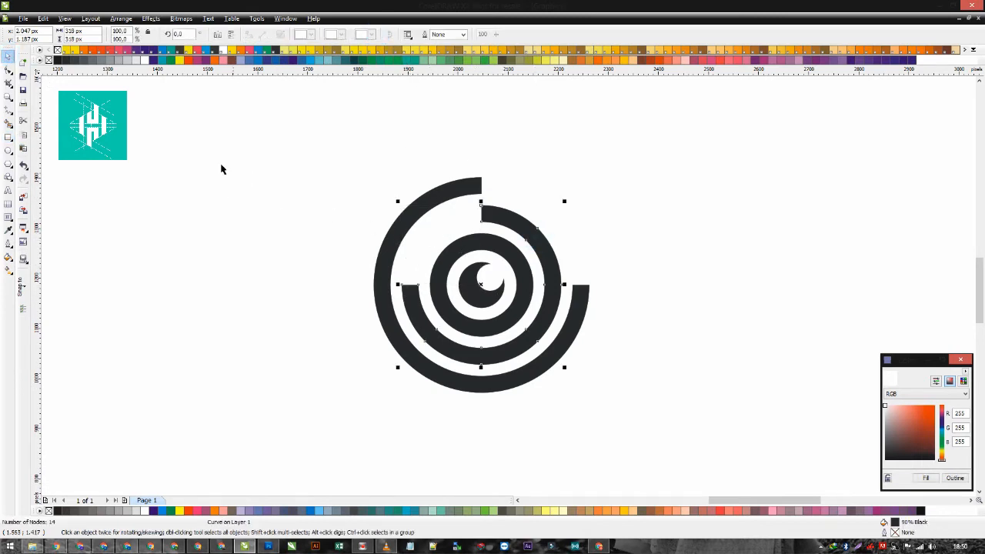
- Draw a 103 px square over the inner ring's lower-right quarter and trim it from that ring
left_click(8, 136)
left_click_drag(481, 233, 505, 285)
key("ctrl+z")
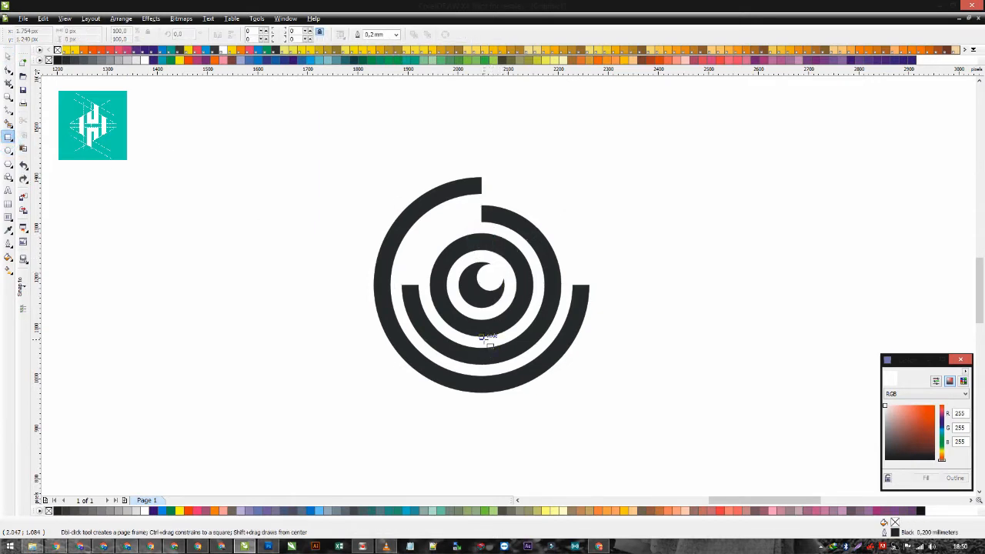
left_click_drag(478, 338, 531, 284)
left_click(8, 56)
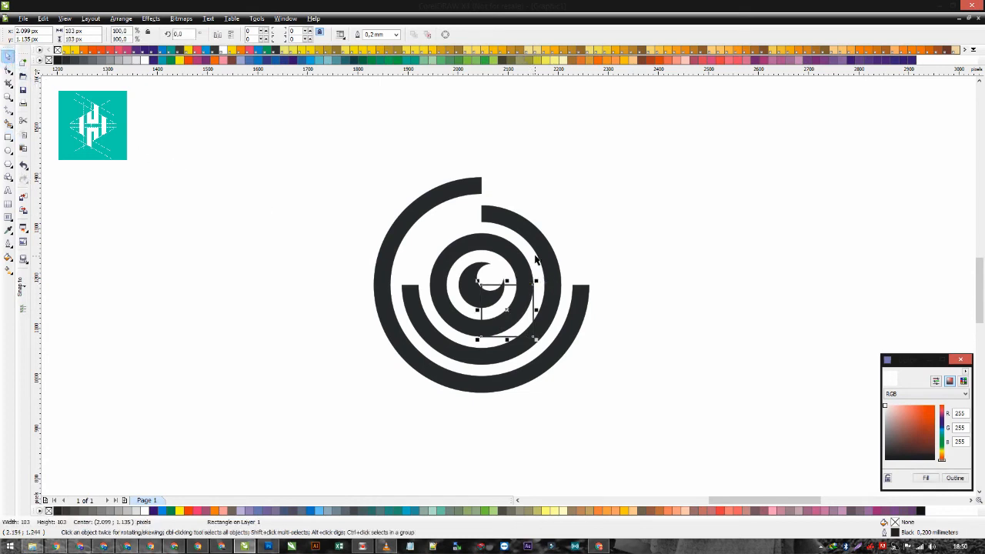
left_click(512, 248, "shift")
left_click(374, 33)
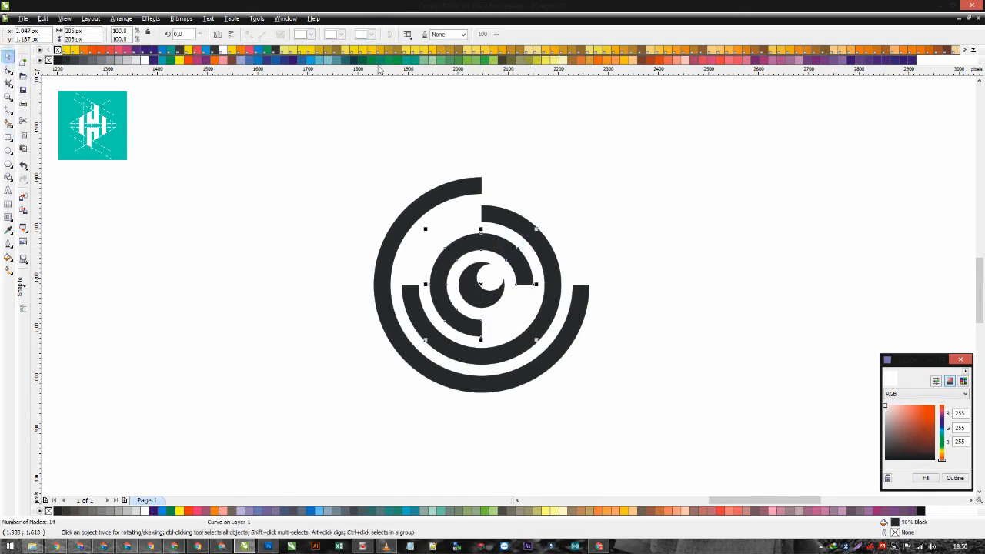
left_click(328, 208)
- Select the three cut rings, leaving the central crescent out of the selection
scroll(508, 247, "down", 1)
left_click_drag(607, 363, 407, 205)
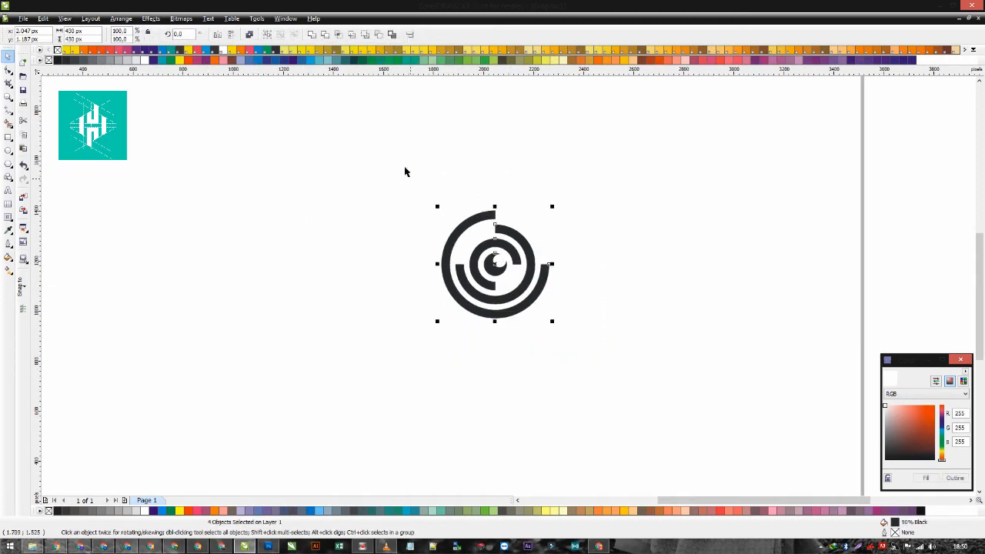
left_click(493, 265, "shift")
left_click(231, 35)
left_click(218, 36)
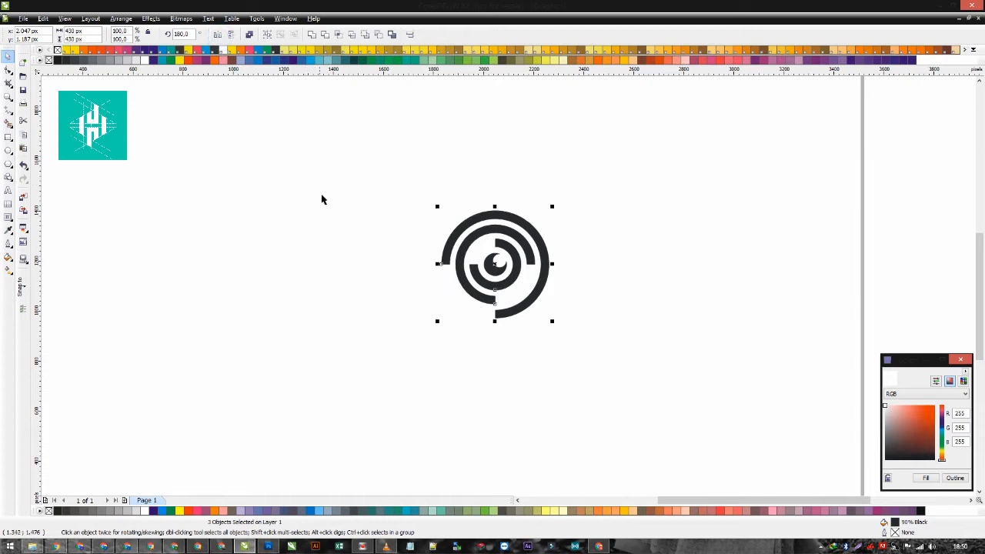
key("ctrl+z")
key("ctrl+z")
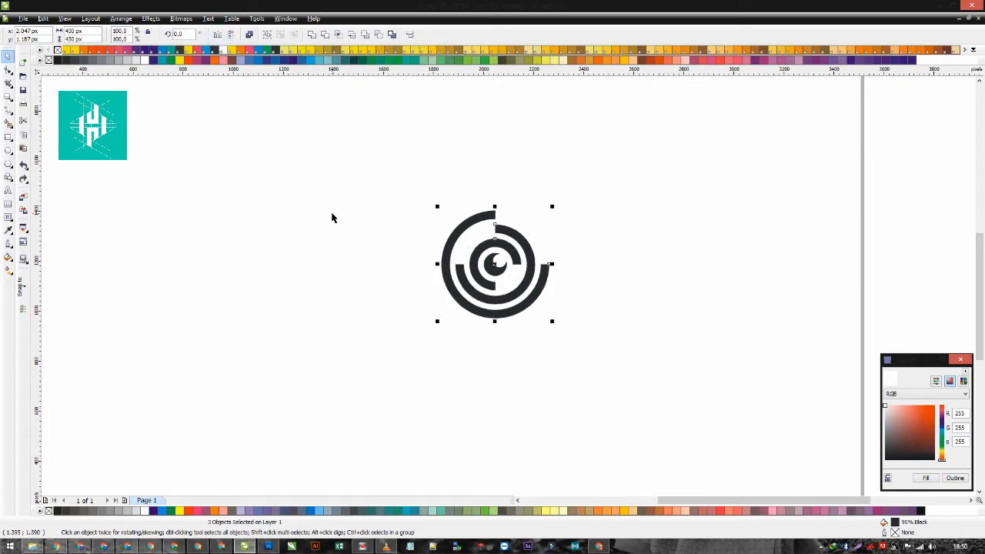
- Mirror the three selected rings vertically, undoing the additional horizontal mirroring
left_click(232, 37)
left_click(219, 37)
left_click(284, 167)
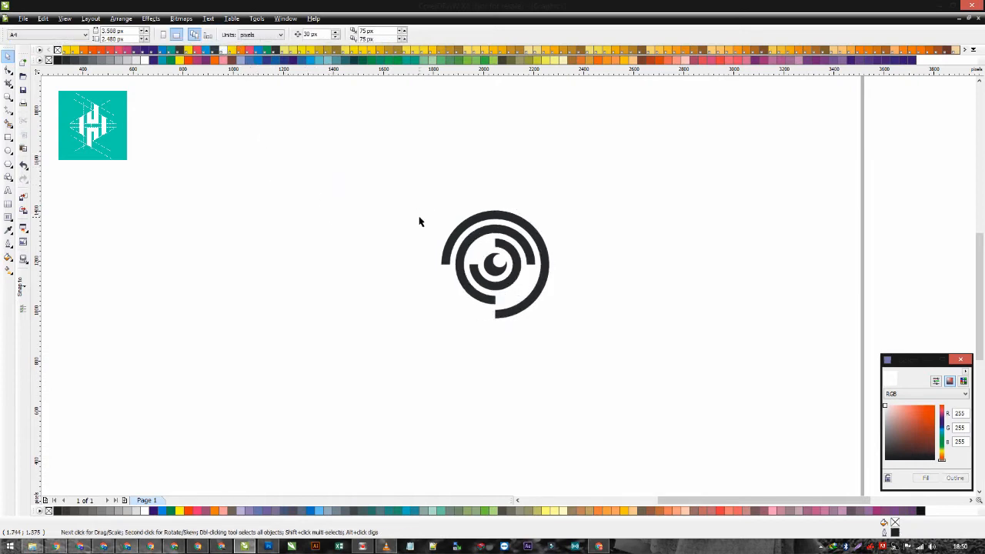
key("ctrl+z")
left_click(395, 228)
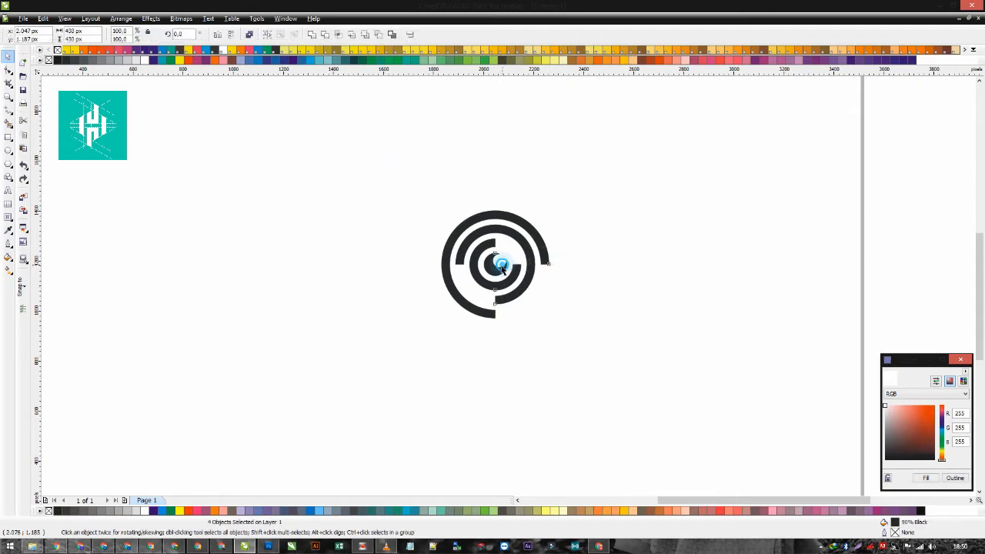
- Rotate the three rings 45° counterclockwise about their centre, leaving the crescent out of the selection
scroll(497, 264, "up", 2)
scroll(472, 264, "down", 3)
left_click(501, 275)
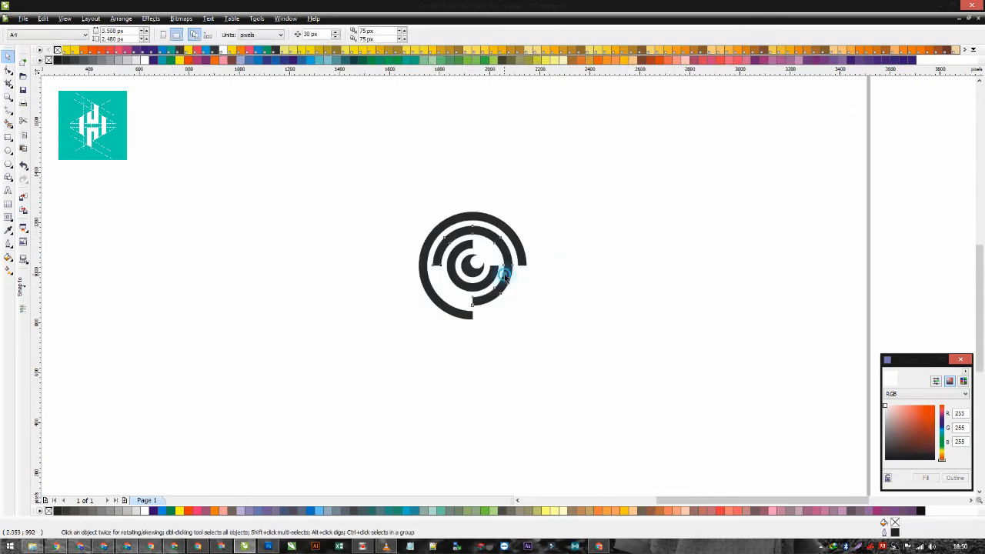
left_click(511, 230, "shift")
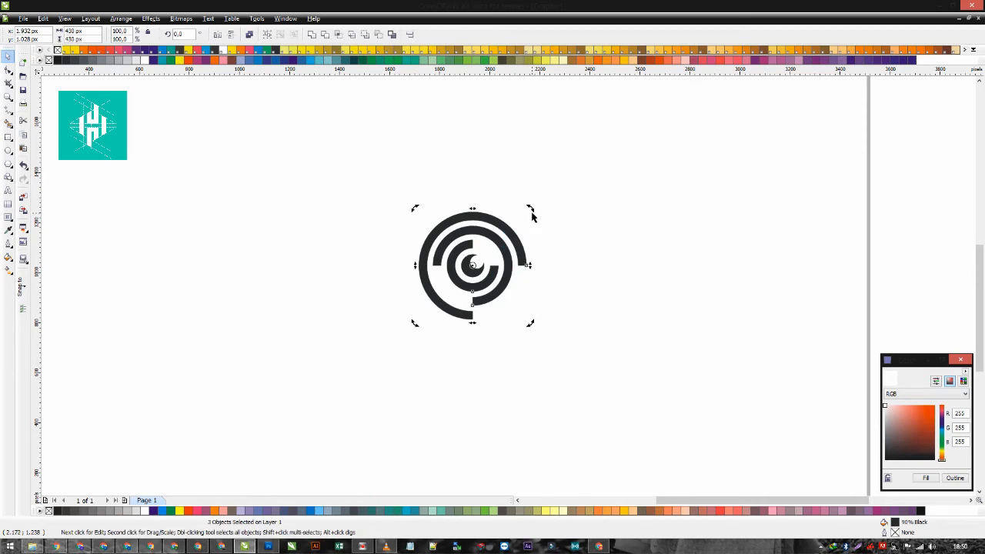
left_click_drag(531, 210, 464, 170)
left_click(555, 208)
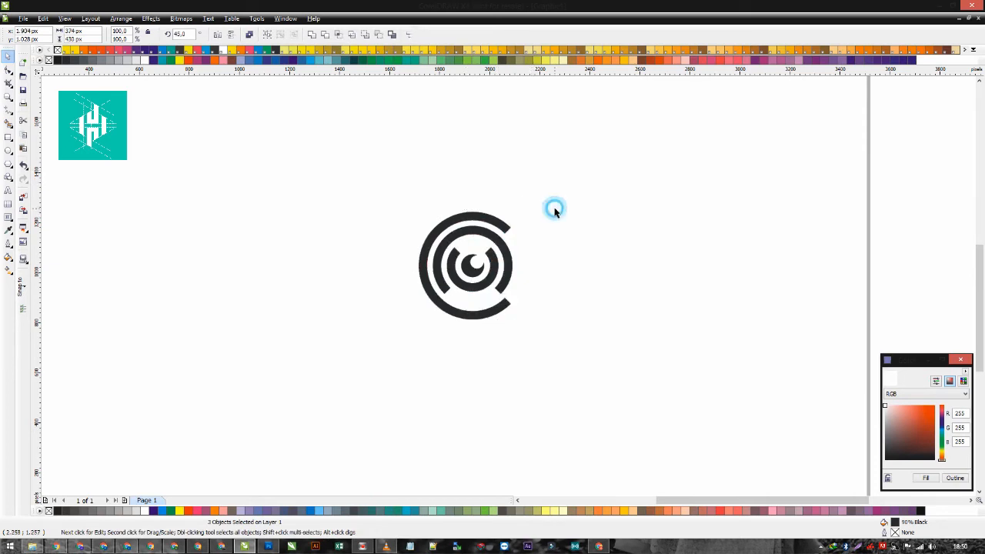
left_click(551, 273)
left_click_drag(362, 202, 598, 370)
left_click(605, 350)
left_click(559, 263)
- Start an artistic text below the emblem, beginning a little beyond its left edge
left_click(9, 190)
left_click(352, 354)
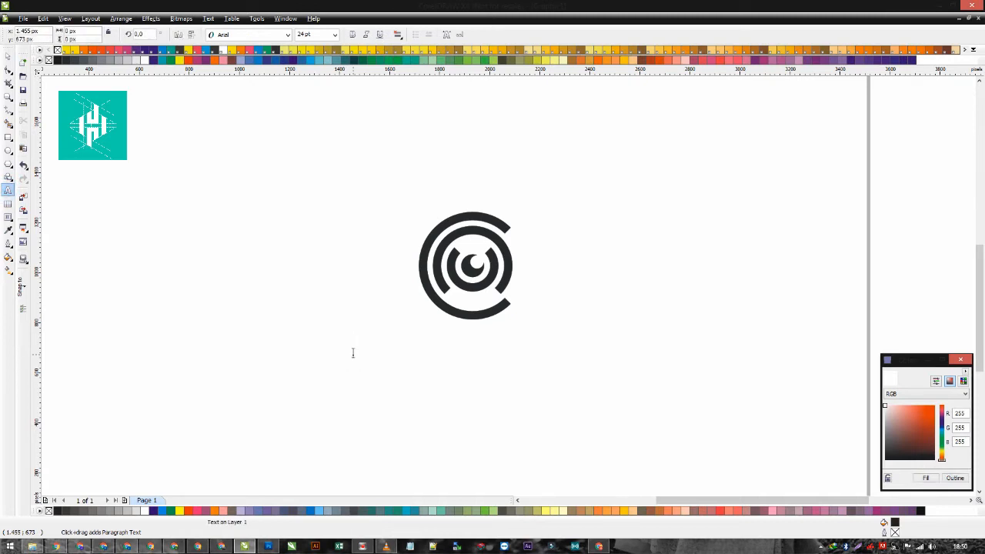
type("C")
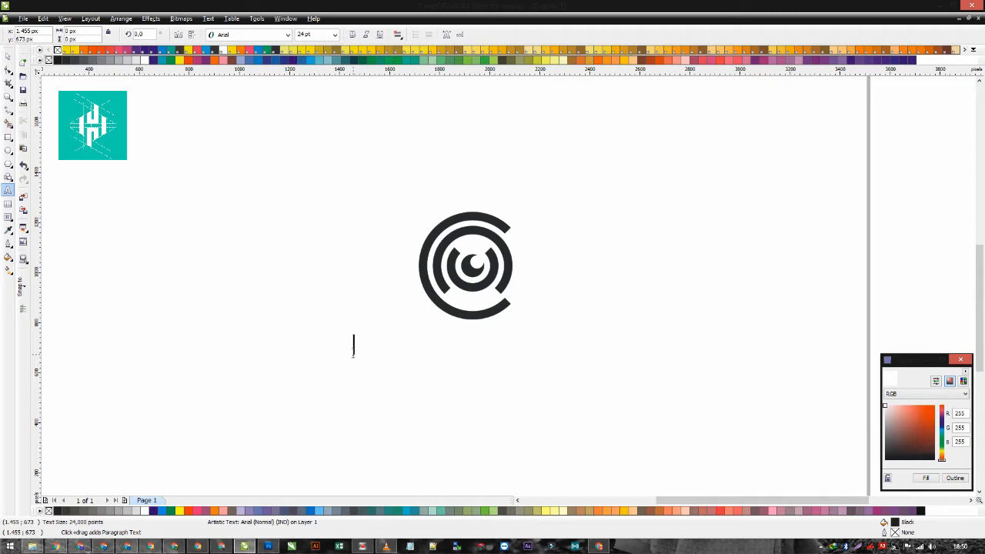
type("OPPER SEC")
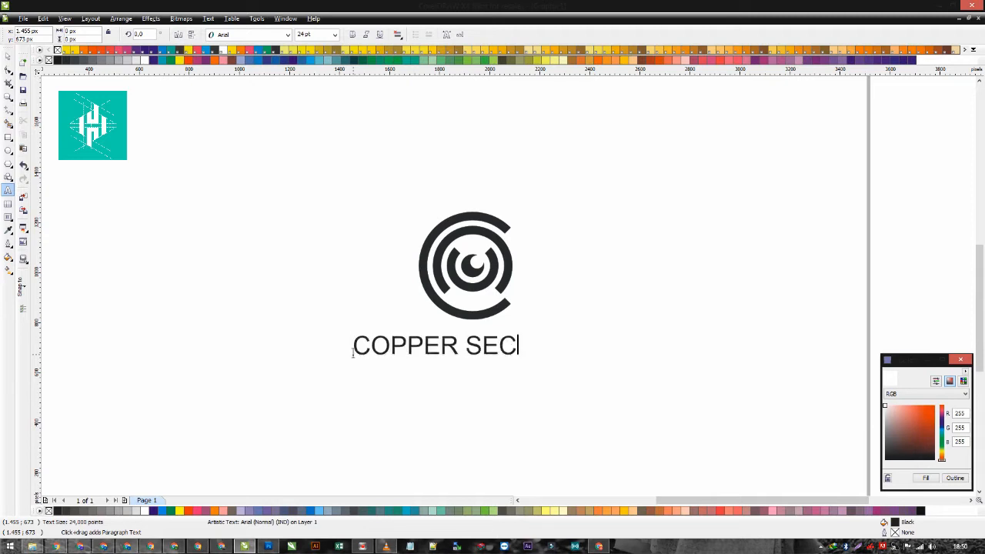
key("ctrl+a")
key("BackSpace")
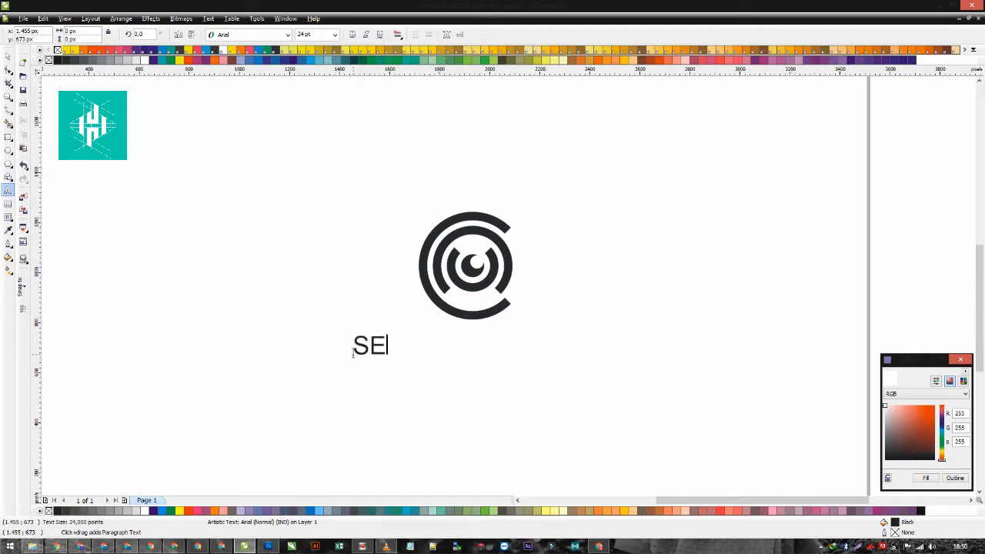
- Write "SECURITY EYE" with "YOUR TAGLINE" on a second line below the emblem
type("SECURITY EYE")
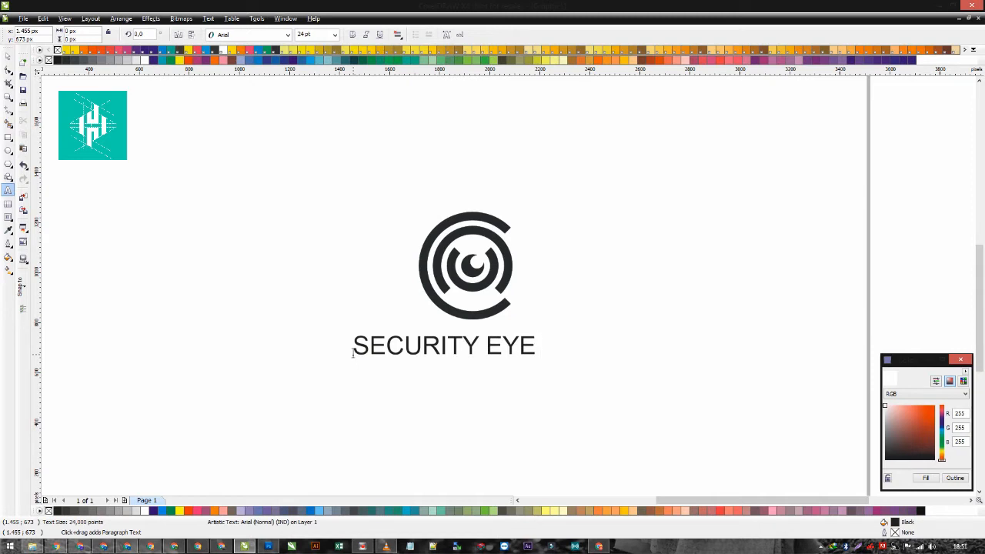
type("YOUR")
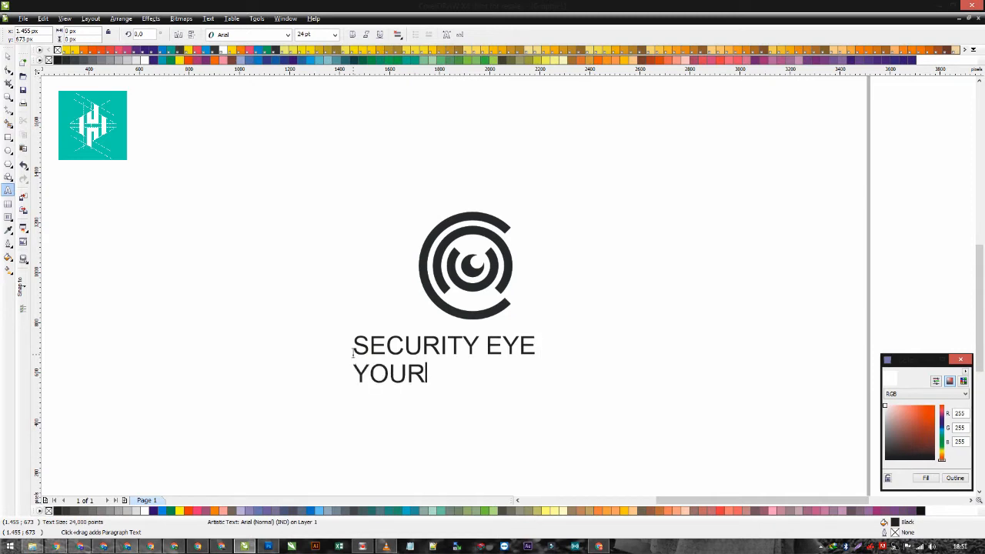
type(" TAGLIJNE")
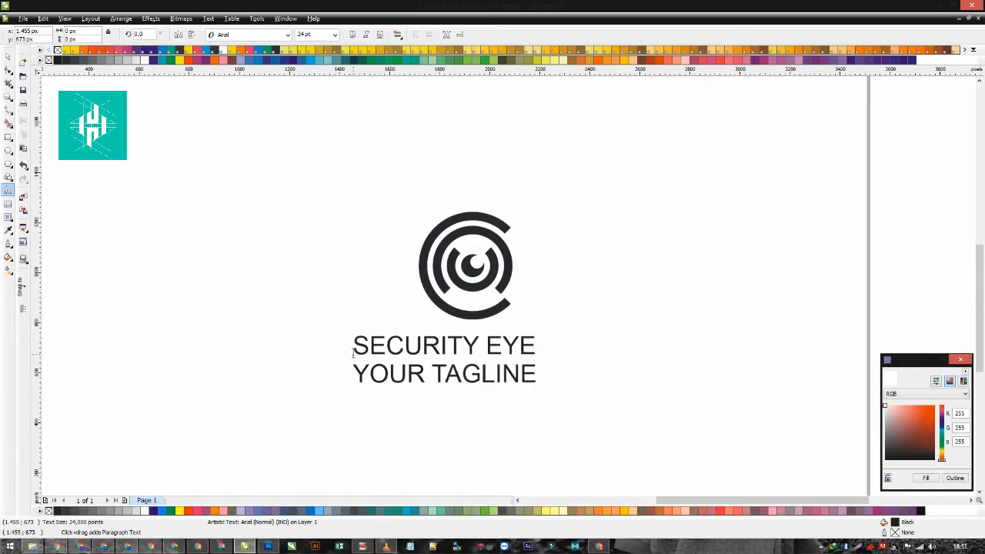
left_click(7, 57)
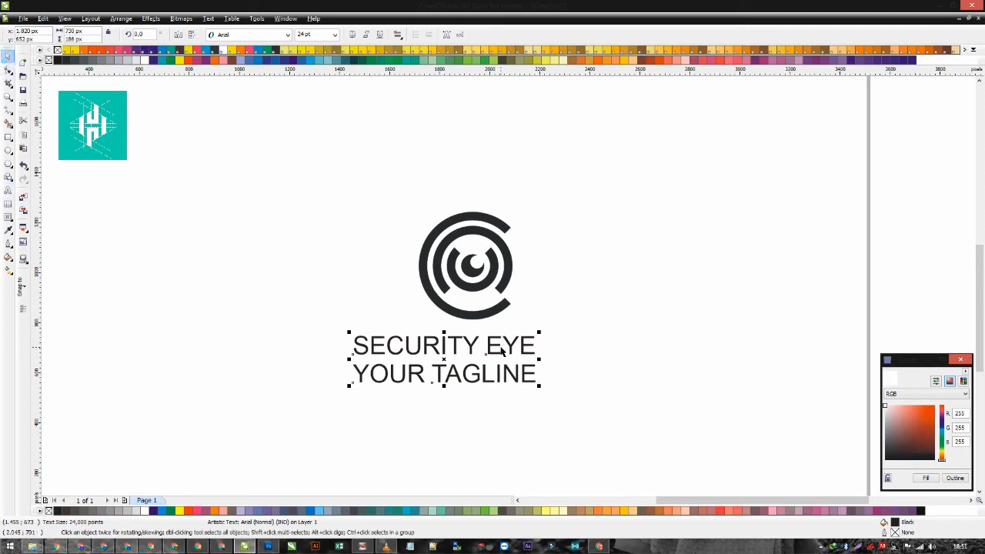
- Replace the word "SECURITY" in the text's first line with "TECHNOLOGY"
double_click(475, 344)
left_click_drag(476, 345, 310, 347)
type("TEX")
key("BackSpace")
type("CHNOLOGY")
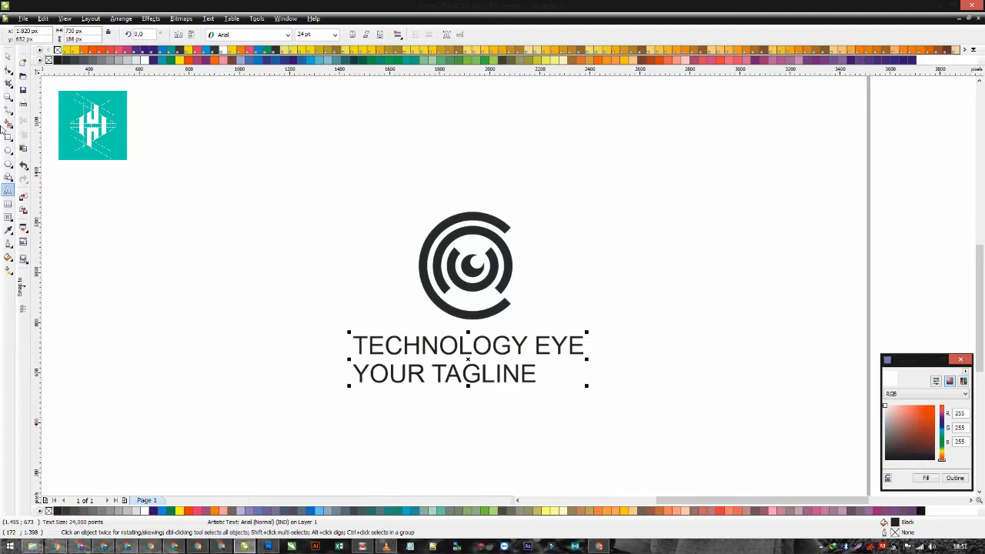
- Change the text's font to Nexa Heavy and break its two lines apart into separate text objects
left_click(8, 56)
left_click(274, 36)
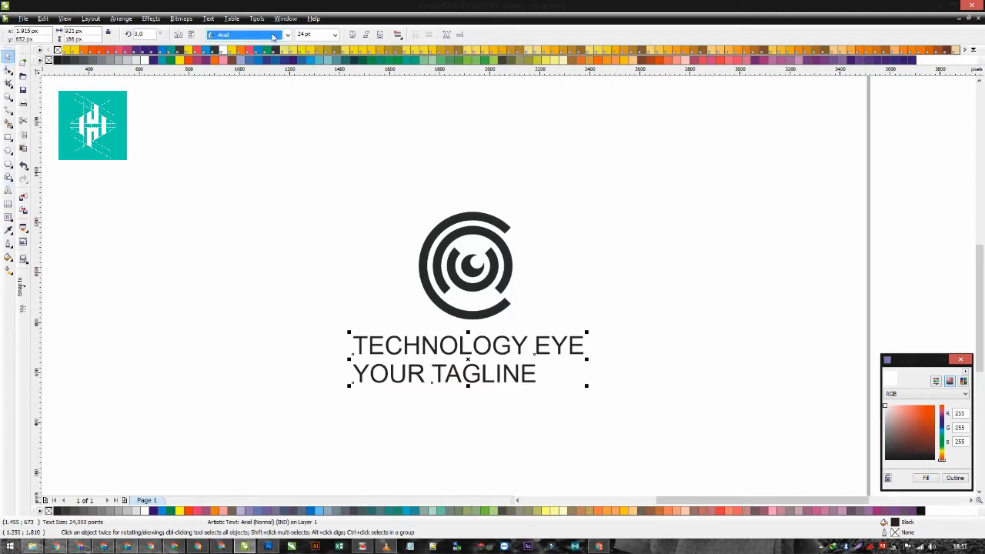
left_click(273, 36)
left_click(274, 58)
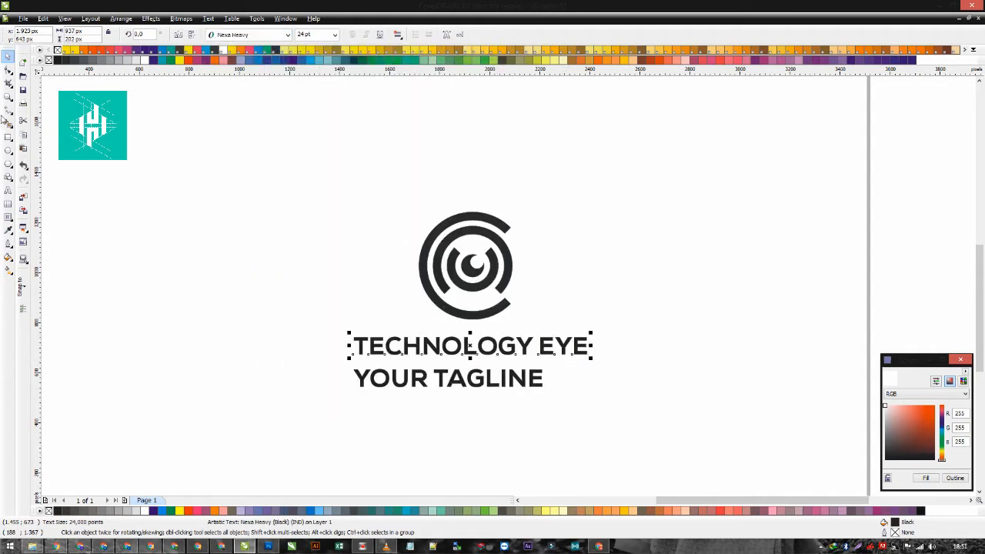
left_click(8, 69)
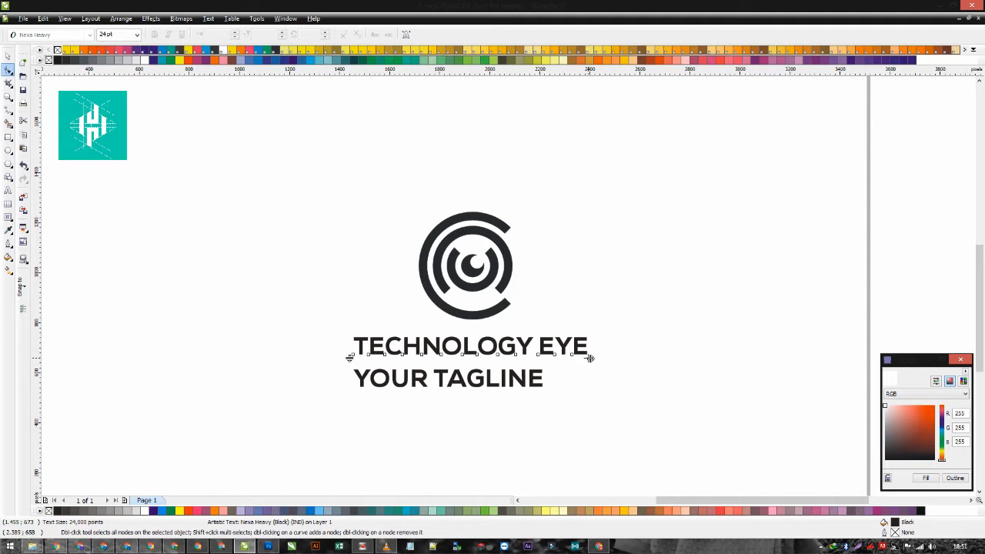
left_click(6, 56)
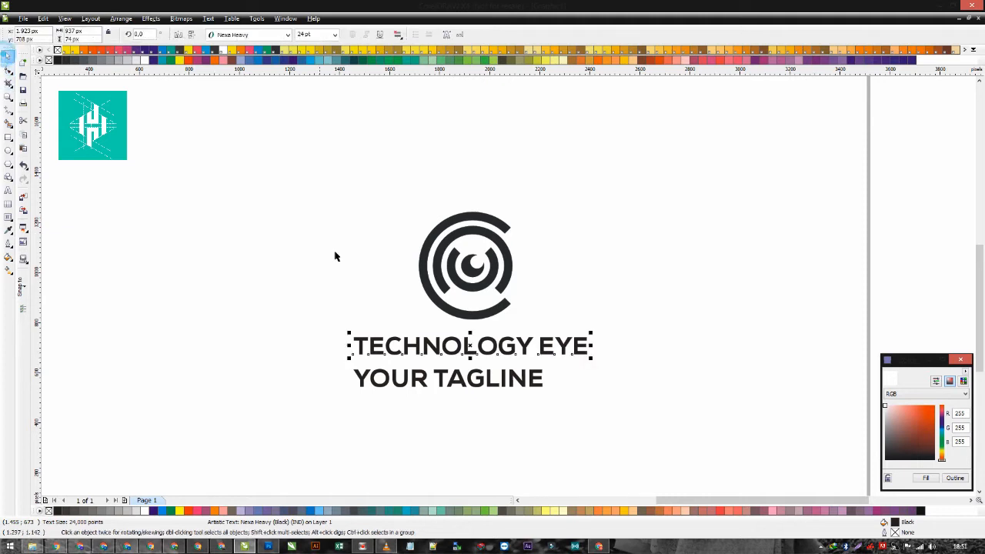
- Remove "NOLOGY" from the company name so the first line reads "TECH EYE"
double_click(420, 346)
left_click_drag(422, 346, 531, 346)
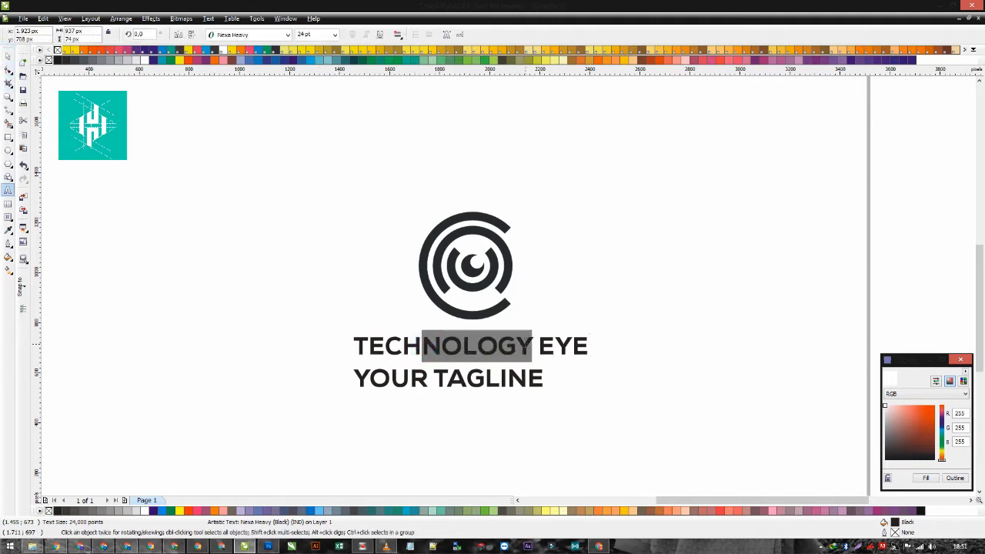
key("Delete")
left_click(7, 56)
- Move the tagline up close beneath the company name and shrink it to about 9.7 pt
left_click_drag(418, 388, 416, 383)
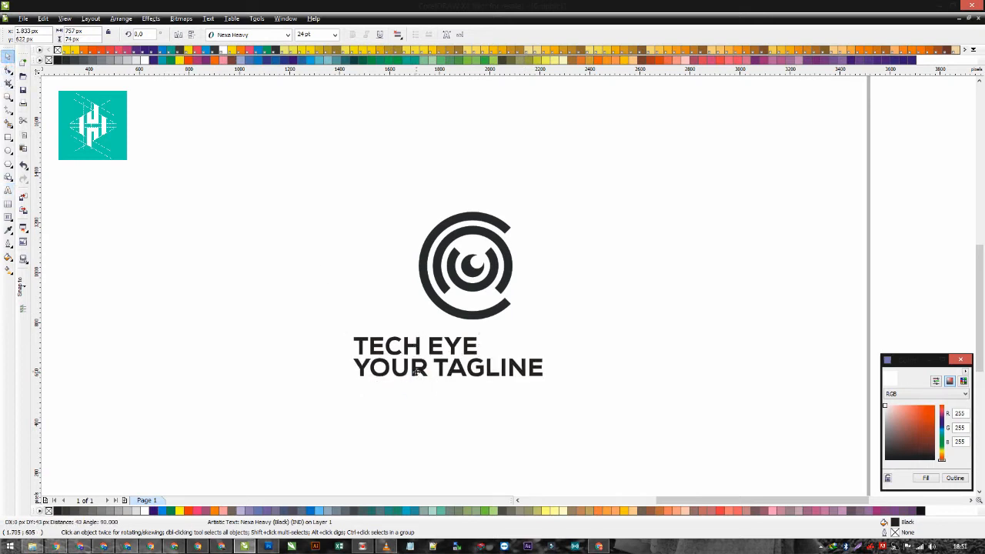
left_click_drag(555, 387, 434, 447)
scroll(434, 447, "up", 2)
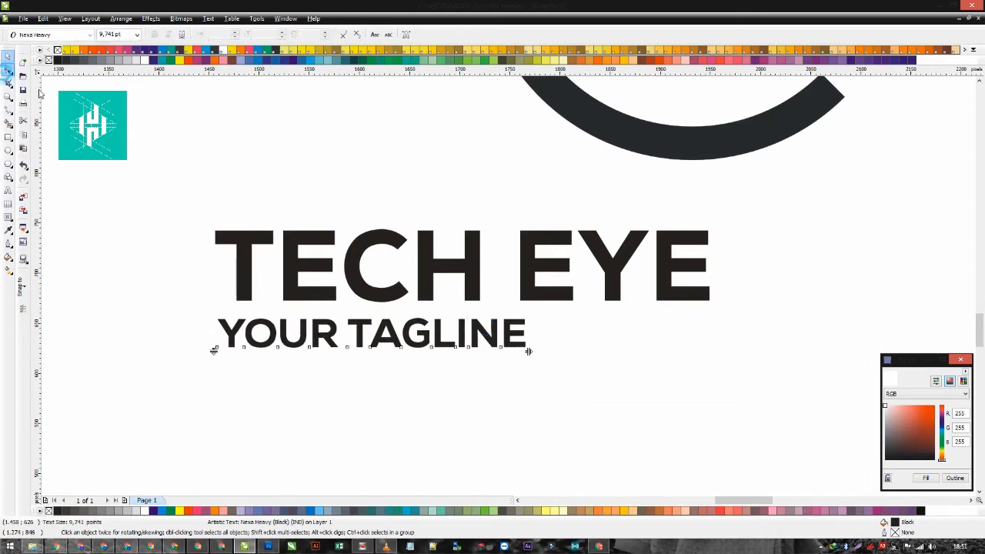
- Widen the tagline's letter spacing until it spans the width of the company name
left_click(7, 70)
scroll(524, 298, "down", 2)
left_click_drag(528, 296, 627, 294)
left_click(8, 56)
- Convert both the company name and the tagline to curves
left_click_drag(301, 222, 654, 317)
scroll(574, 252, "down", 3)
left_click_drag(509, 286, 434, 155)
key("ctrl+z")
scroll(506, 293, "up", 3)
key("ctrl+q")
left_click(454, 184)
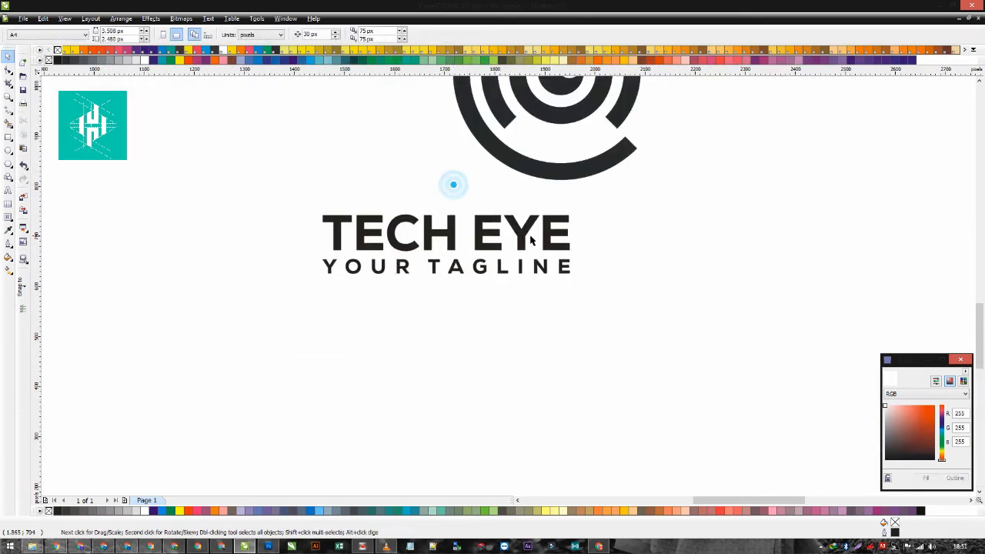
- Scale the tagline very slightly so its end lines up with the last letter of the company name
scroll(577, 249, "up", 3)
left_click(518, 301)
left_click(570, 282)
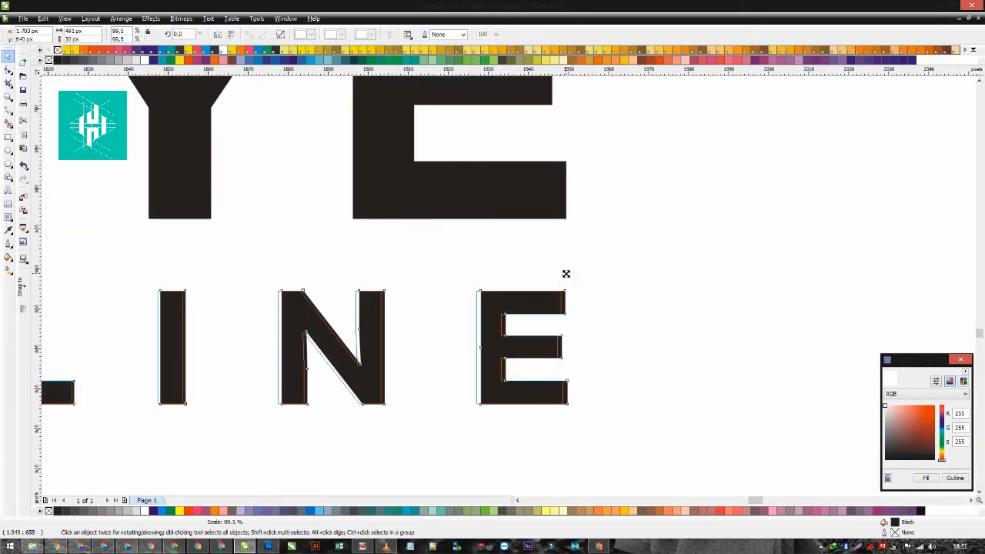
scroll(568, 278, "down", 4)
- Move the company name and tagline together to the right, directly beneath the emblem
left_click_drag(431, 290, 537, 337)
left_click_drag(344, 258, 168, 210)
scroll(350, 214, "down", 1)
left_click_drag(506, 312, 573, 318)
scroll(610, 275, "up", 1)
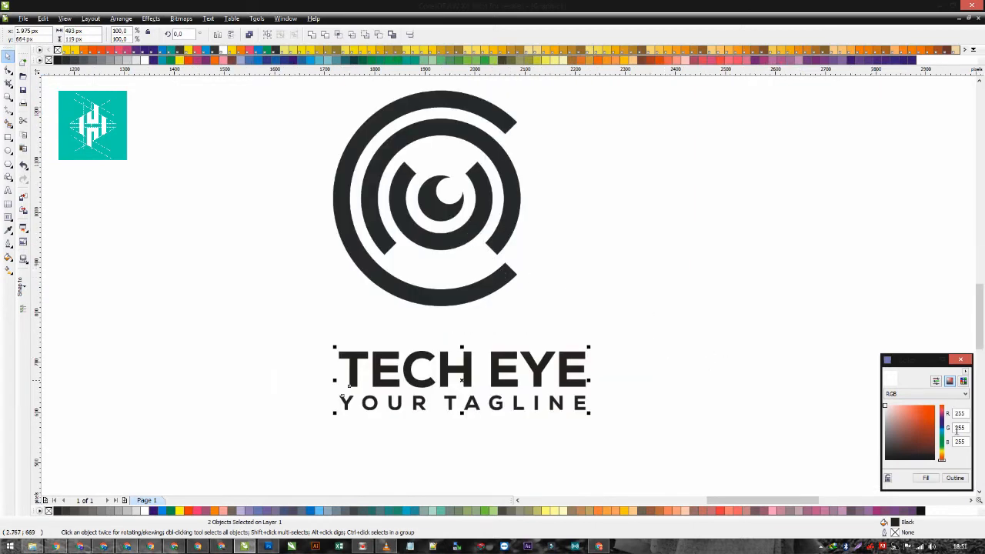
- Fill both text lines with a dark blue-grey, RGB 40, 61, 71
left_click(944, 430)
left_click(912, 444)
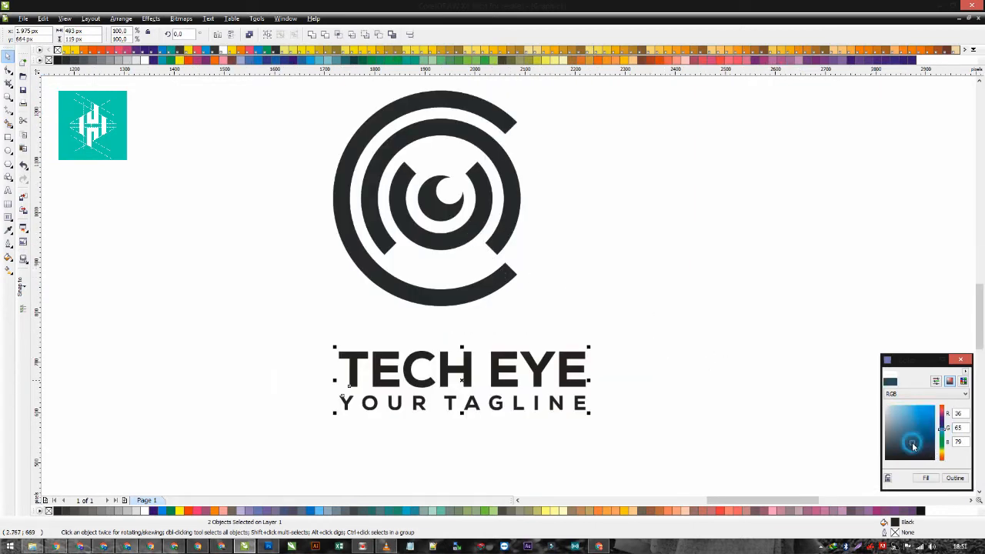
left_click(907, 444)
left_click(924, 477)
left_click(698, 358)
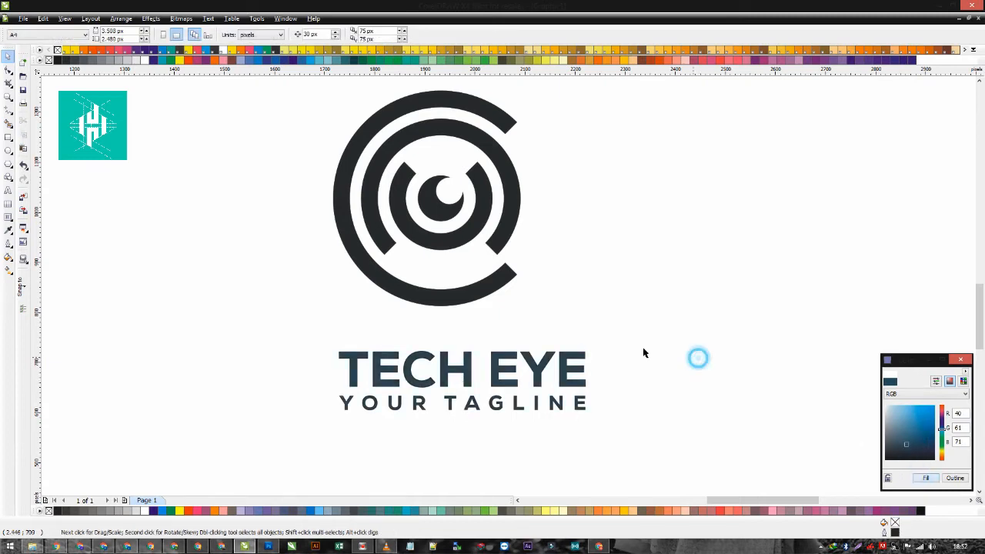
- Weld the emblem's rings and crescent into a single curve
scroll(457, 241, "down", 1)
left_click_drag(532, 132, 317, 291)
left_click(311, 35)
scroll(456, 239, "up", 3)
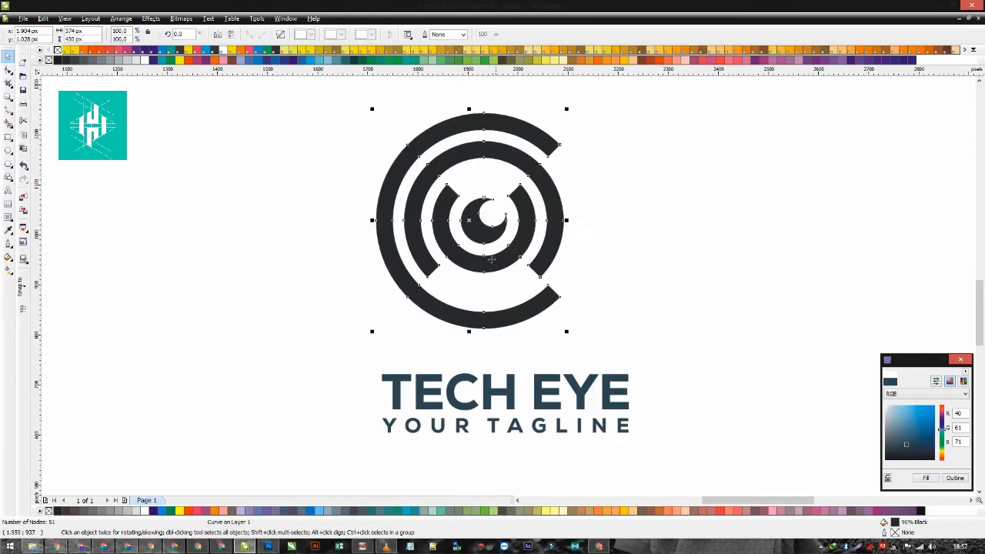
- Shrink the emblem to about 59% and place it centred just above the company name
left_click_drag(599, 157, 562, 203)
left_click(510, 396, "shift")
left_click(538, 340)
scroll(533, 335, "up", 1)
left_click_drag(491, 276, 496, 335)
scroll(494, 339, "down", 2)
scroll(510, 290, "up", 1)
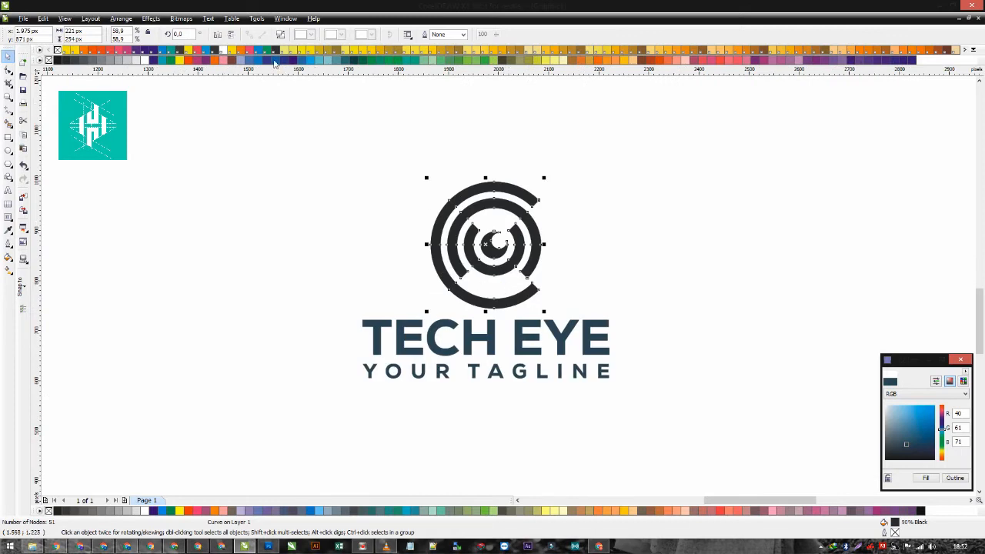
- Undo a trial horizontal flip and break the welded emblem apart into its rings and crescent
left_click(214, 35)
key("ctrl+z")
key("ctrl+k")
left_click(376, 245)
- Rotate the emblem's three rings about 45° counterclockwise so the outer ring opens at the upper right, keeping the crescent unrotated
left_click_drag(638, 145, 410, 325)
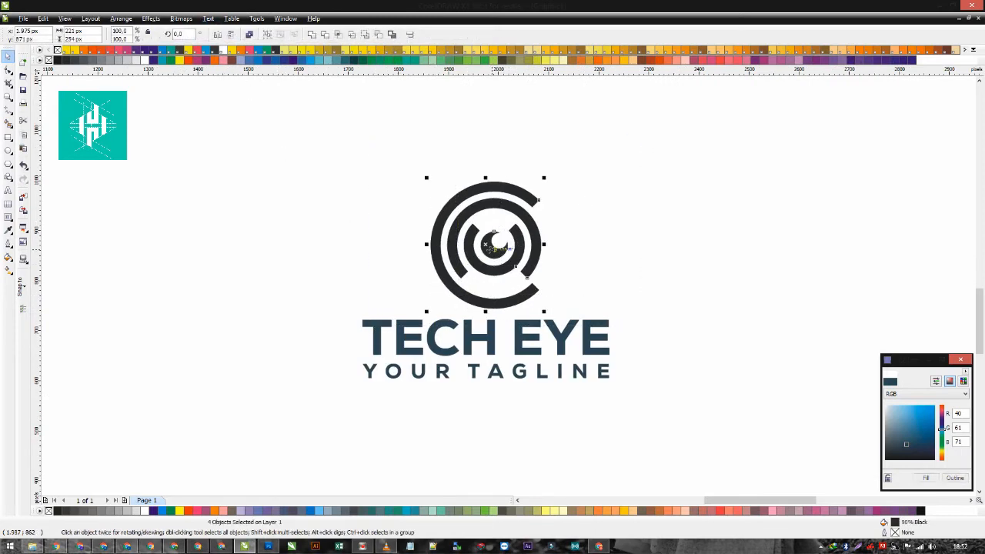
left_click(526, 206, "shift")
left_click(444, 282, "shift")
left_click(499, 248, "shift")
left_click(514, 260)
scroll(507, 277, "up", 2)
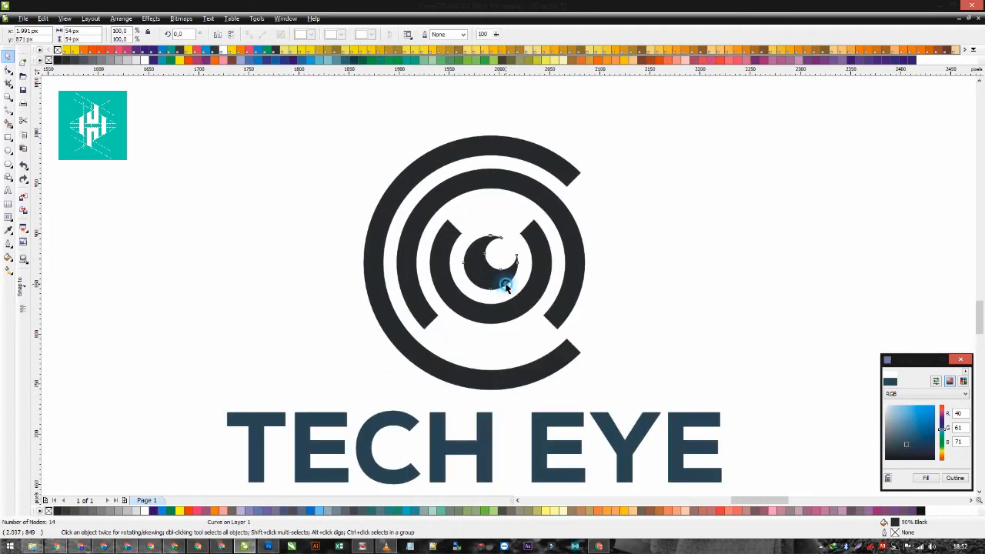
left_click_drag(712, 88, 269, 407)
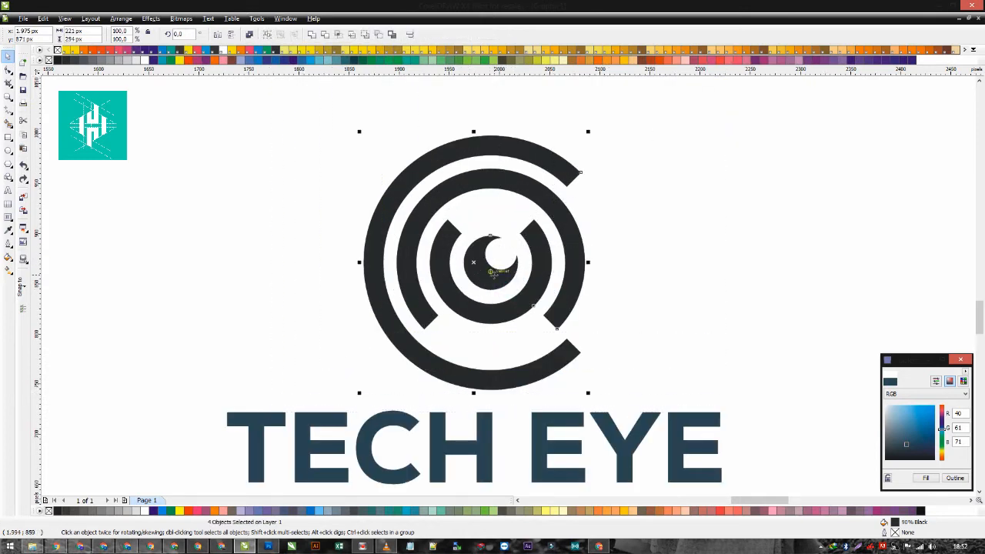
scroll(507, 294, "down", 2)
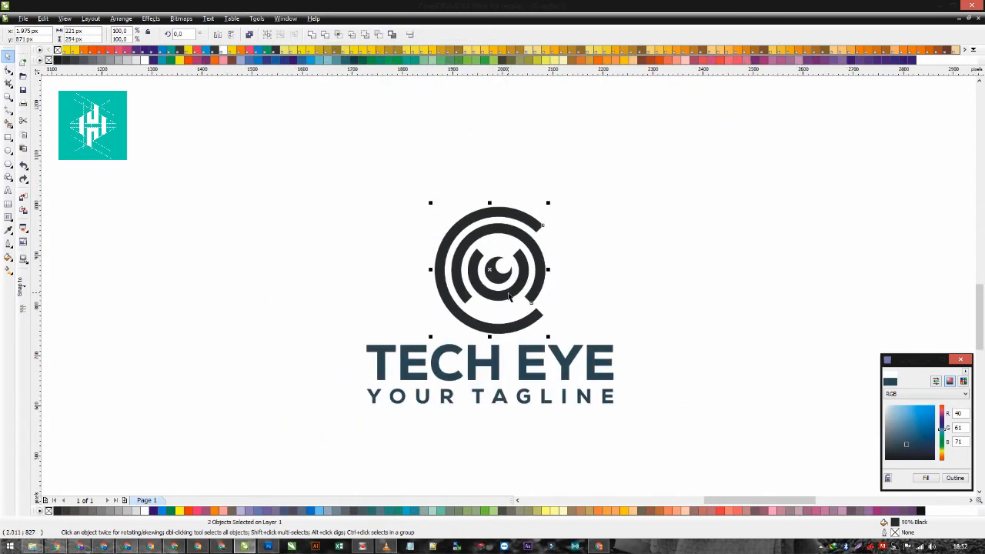
left_click_drag(548, 204, 487, 201)
left_click(626, 163)
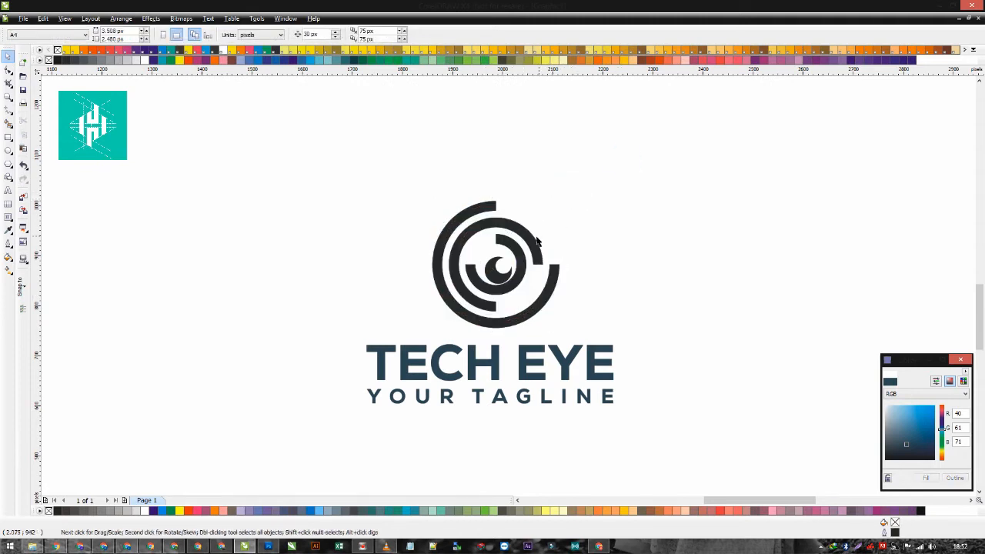
- Align the crescent to the centre of the rotated rings
scroll(522, 262, "up", 3)
left_click(485, 300)
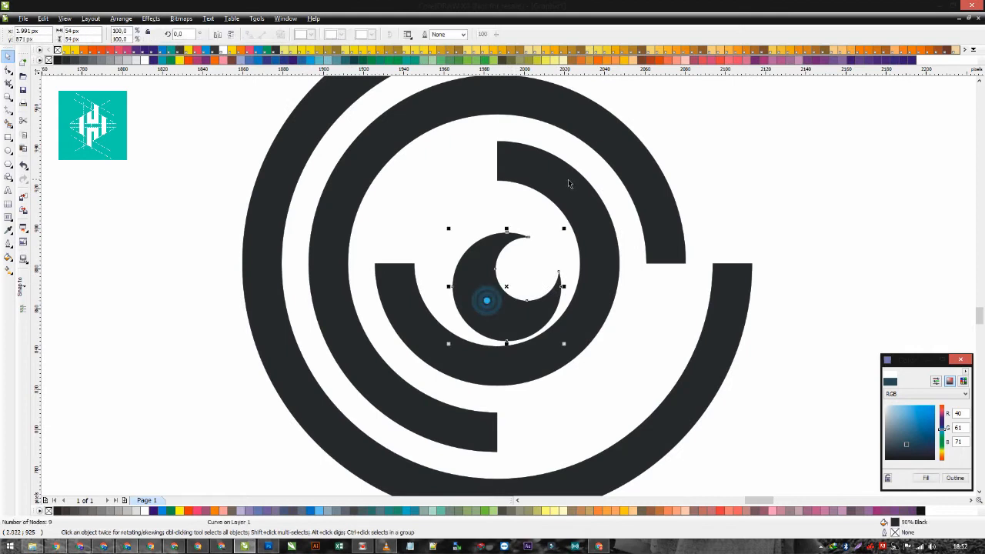
left_click(594, 312, "shift")
left_click(594, 315)
scroll(593, 308, "down", 4)
- Weld the rings and crescent into one shape and fill it with bright blue, RGB 10, 174, 225
left_click_drag(630, 168, 389, 344)
left_click(308, 35)
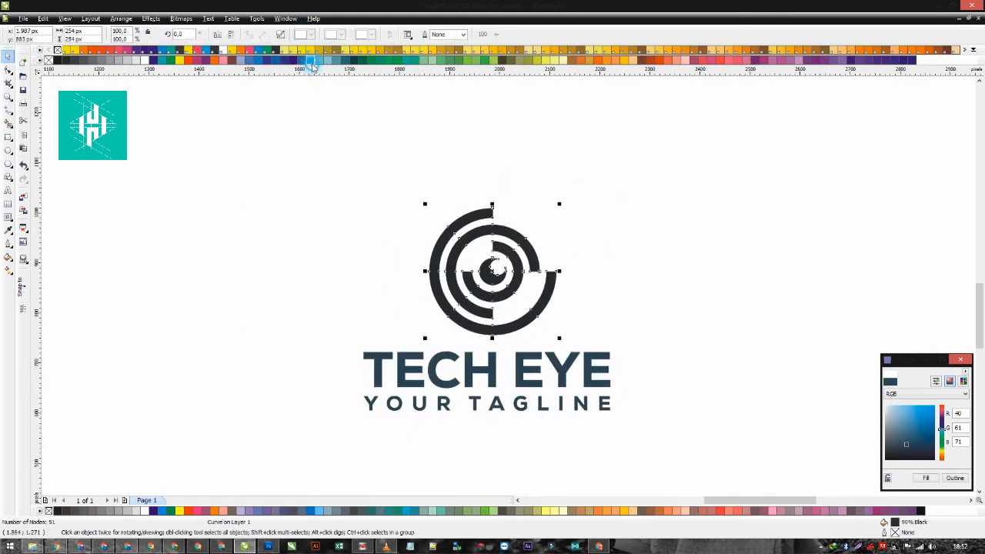
left_click(307, 60)
left_click(300, 61)
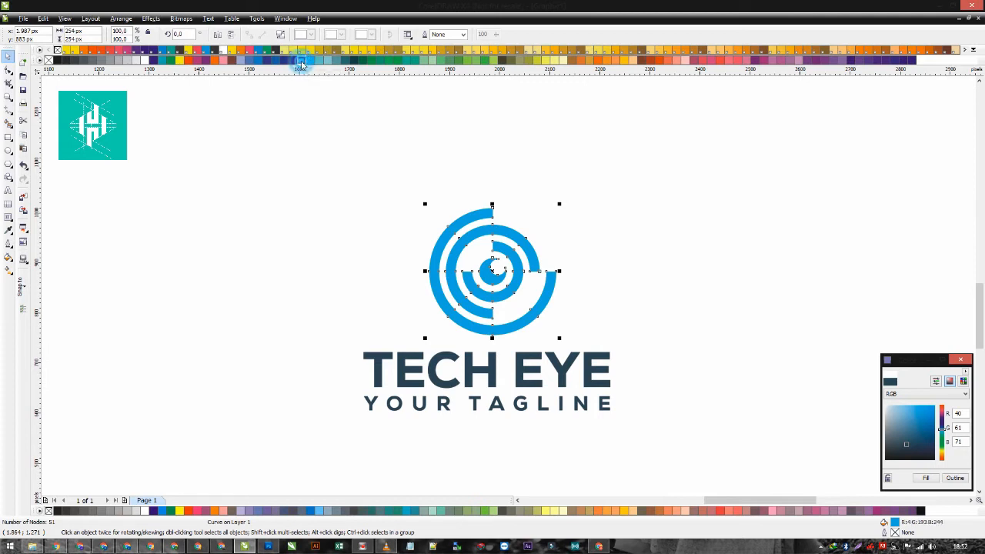
scroll(369, 251, "down", 1)
- Group the two text lines and centre the emblem and text horizontally on each other
left_click(485, 300)
left_click_drag(454, 318, 704, 416)
key("ctrl+g")
left_click_drag(644, 230, 485, 355)
left_click_drag(445, 212, 634, 350)
left_click_drag(697, 210, 411, 388)
key("c")
left_click(451, 331)
- Move the emblem slightly down to narrow the gap above the company name
scroll(582, 320, "up", 2)
left_click(489, 293)
scroll(486, 295, "up", 1)
left_click_drag(508, 284, 505, 299)
scroll(508, 286, "down", 2)
left_click(628, 260)
- Group the emblem and its text into one logo object
left_click_drag(729, 115, 329, 398)
scroll(510, 285, "down", 2)
key("ctrl+g")
- Place the logo group on the white area of the card layout and scale it down to about 81%
scroll(409, 251, "down", 1)
left_click_drag(500, 286, 336, 173)
left_click_drag(395, 218, 523, 238)
scroll(640, 289, "up", 2)
left_click(520, 297)
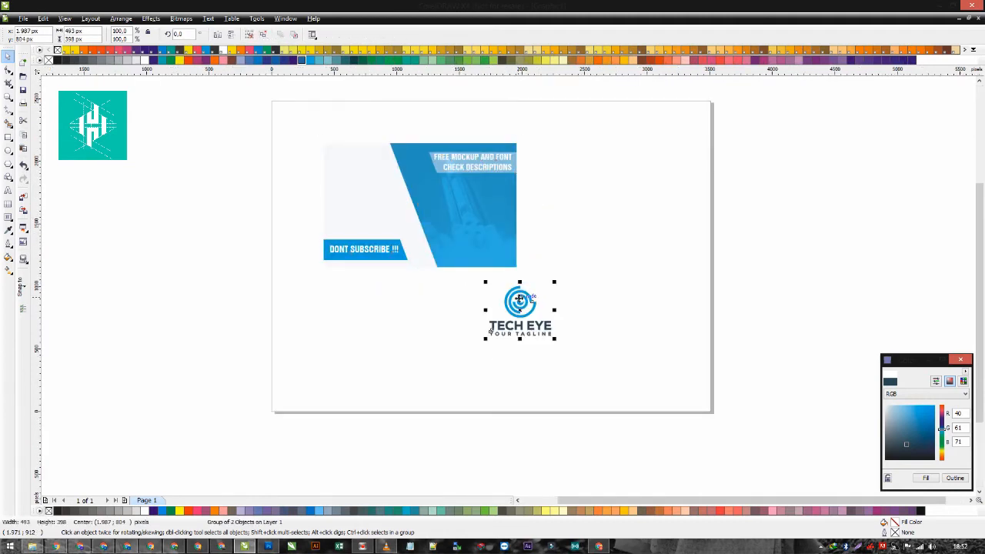
left_click_drag(529, 305, 377, 191)
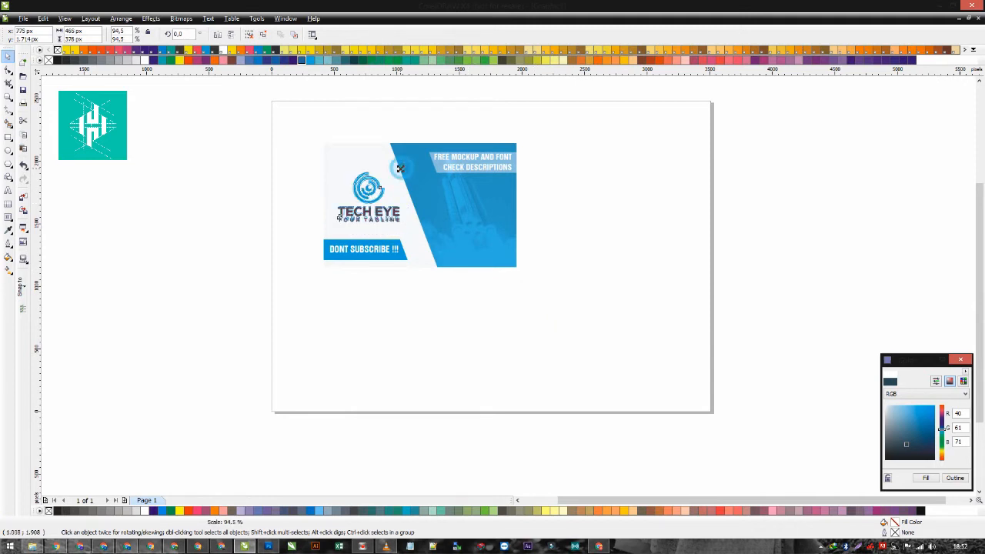
scroll(506, 281, "up", 2)
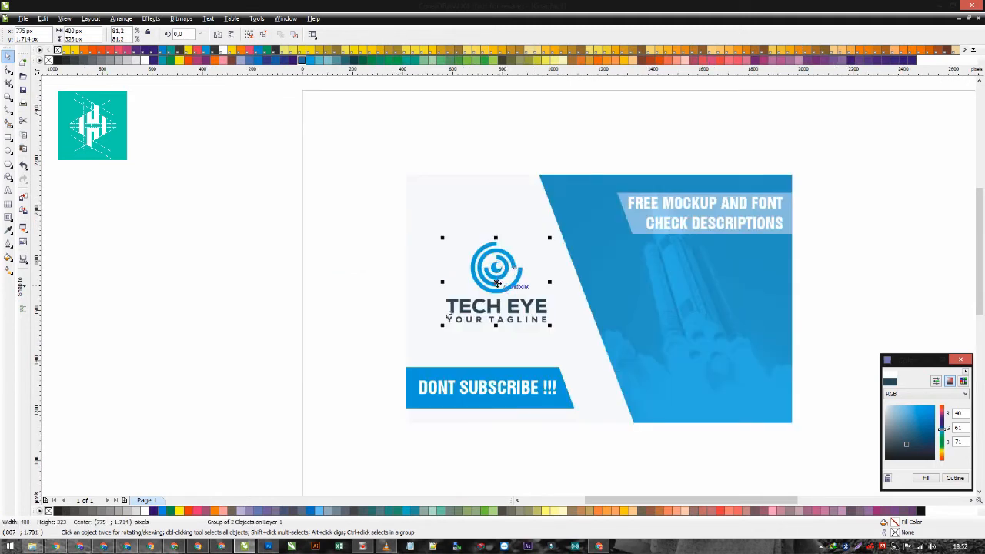
- Try a white emblem copy enlarged to about 445 px on the card's blue area, and delete it
left_click_drag(392, 220, 716, 337)
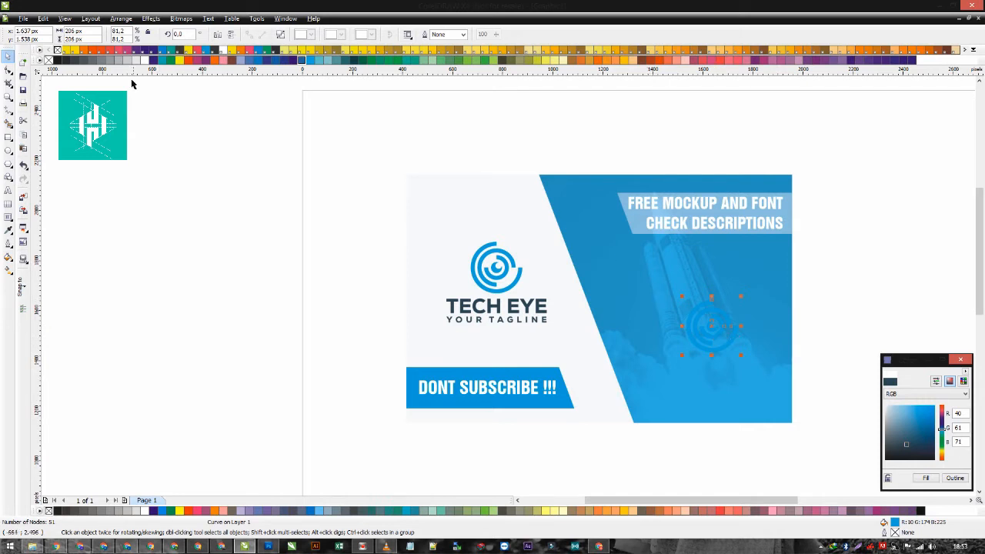
left_click(144, 60)
left_click(744, 296, "shift")
left_click(745, 296, "shift")
left_click_drag(740, 296, 767, 269)
left_click_drag(739, 313, 725, 304)
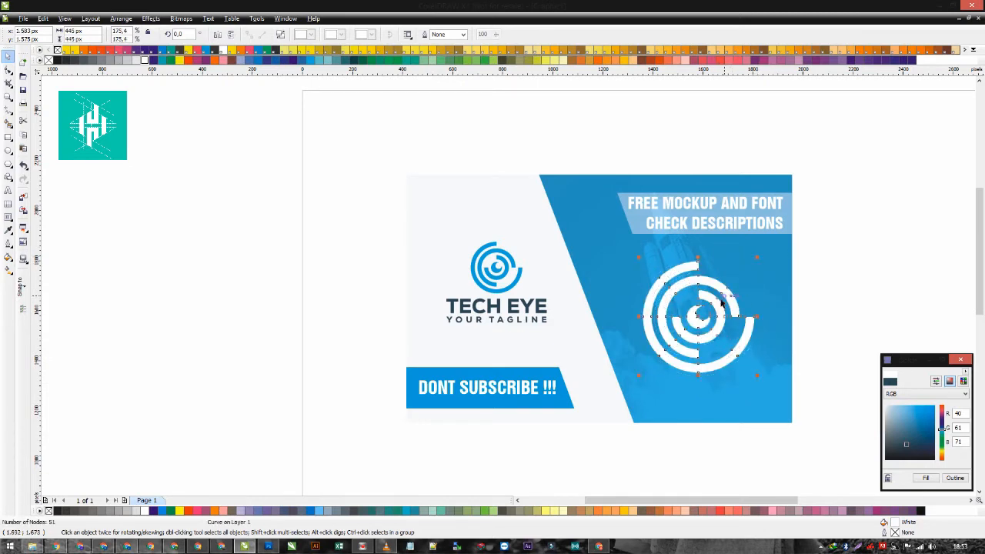
scroll(523, 272, "up", 1)
scroll(523, 285, "down", 2)
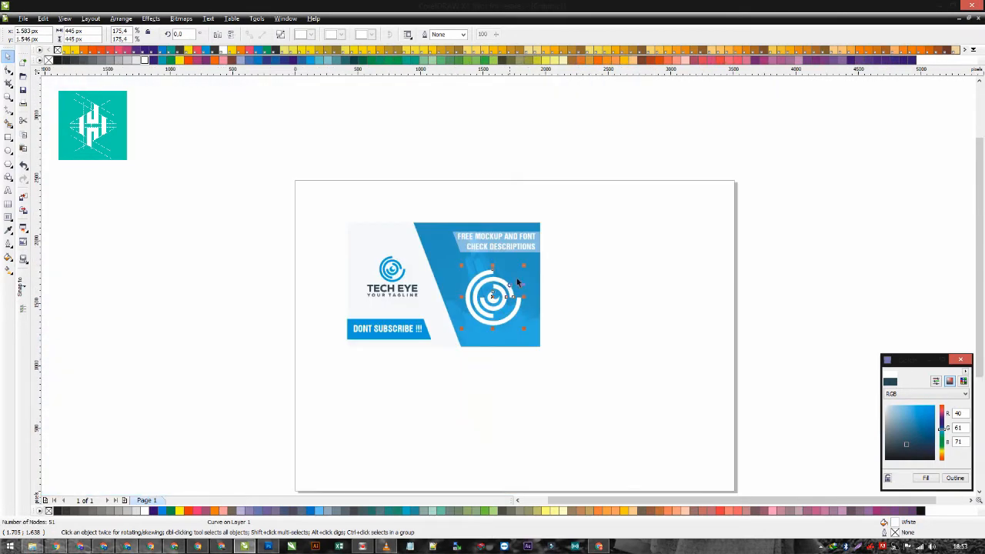
left_click(474, 335)
key("Delete")
- Enlarge a copy of the blue emblem to about 1936 px and export it as a PNG named "1" to the BISNIS ONLINE (E:) drive
left_click_drag(395, 272, 707, 225)
right_click(588, 363)
key("ctrl+e")
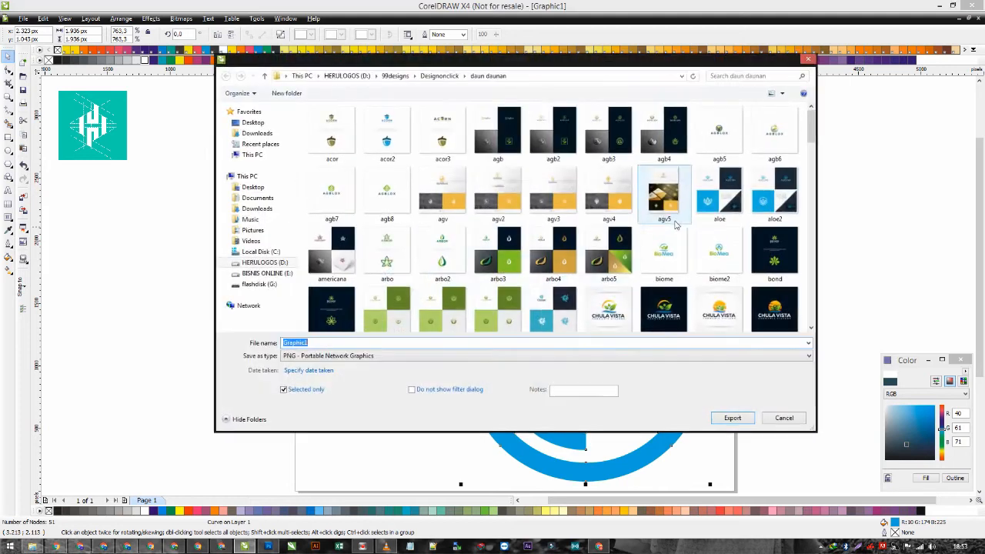
left_click(266, 274)
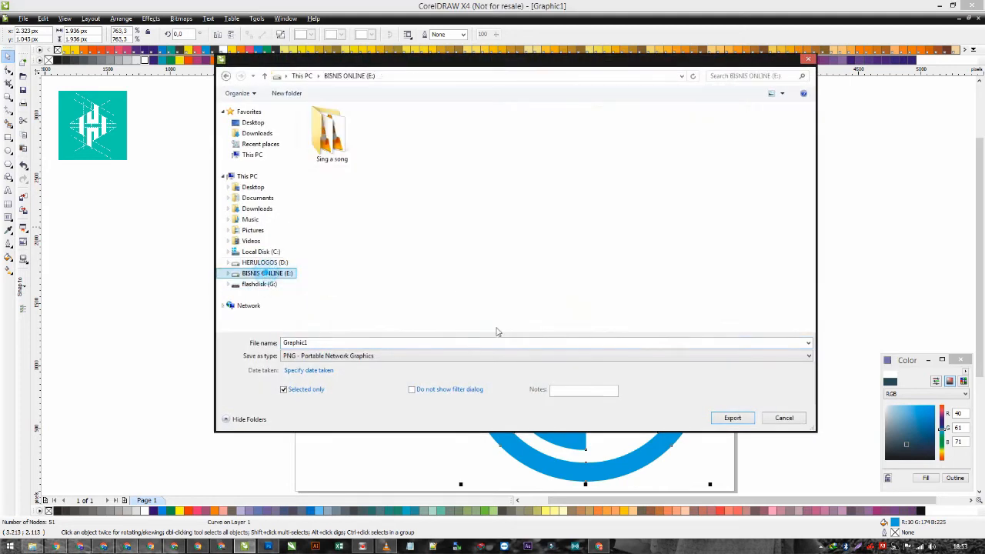
double_click(441, 344)
type("1")
key("Return")
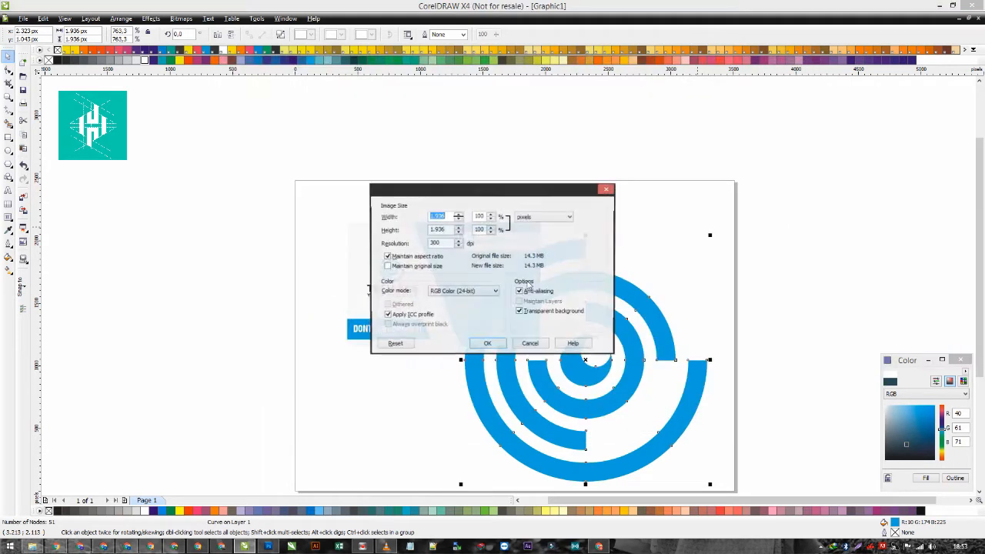
key("Return")
key("Return")
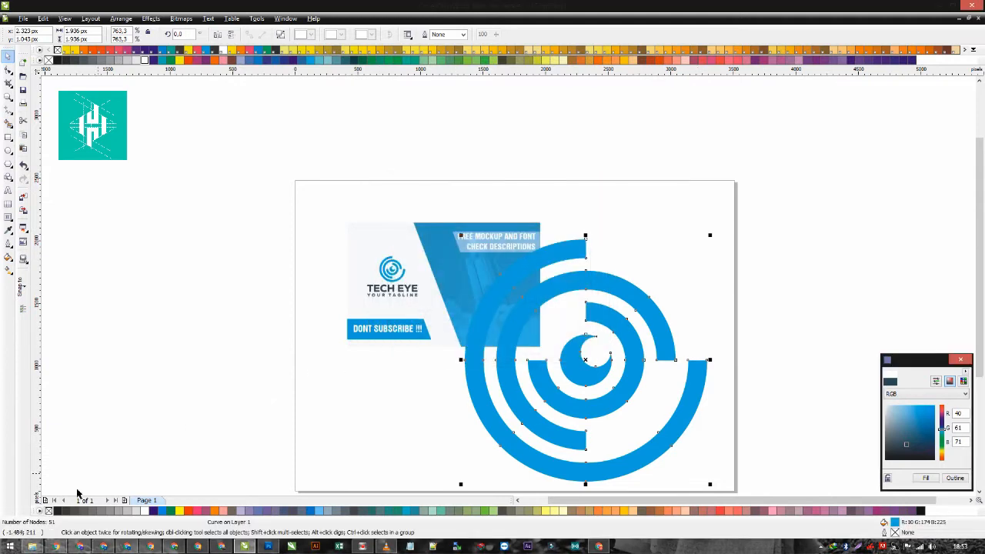
- Check the exported emblem on the BISNIS ONLINE (E:) drive, switch to Photoshop and open the logo smart object of Metallic Badge3.psd
key("alt+Tab")
left_click(50, 215)
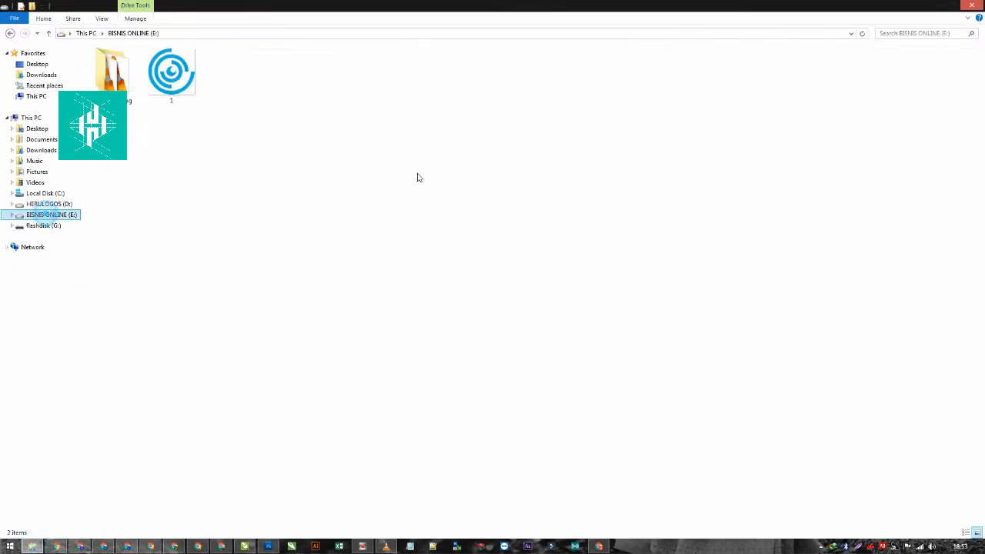
left_click(270, 547)
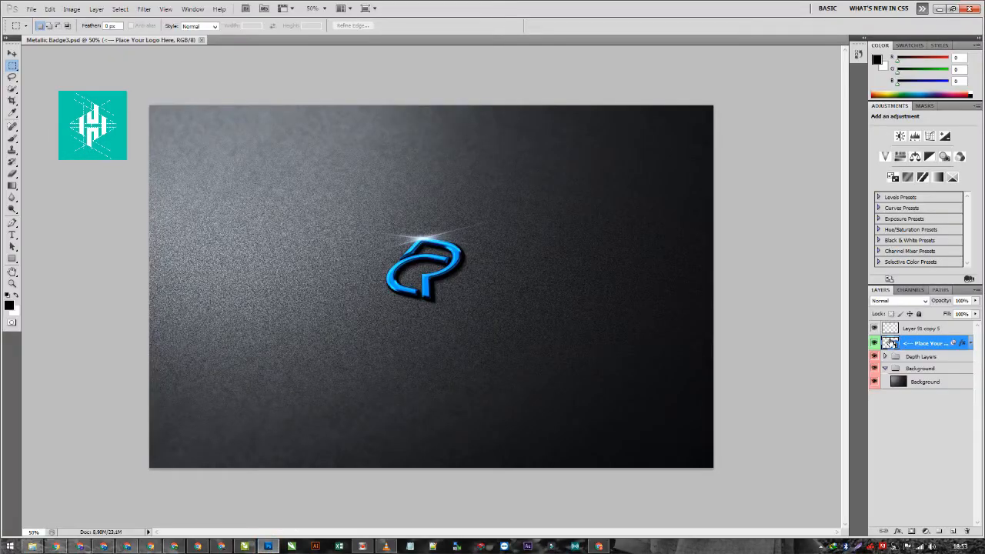
double_click(891, 342)
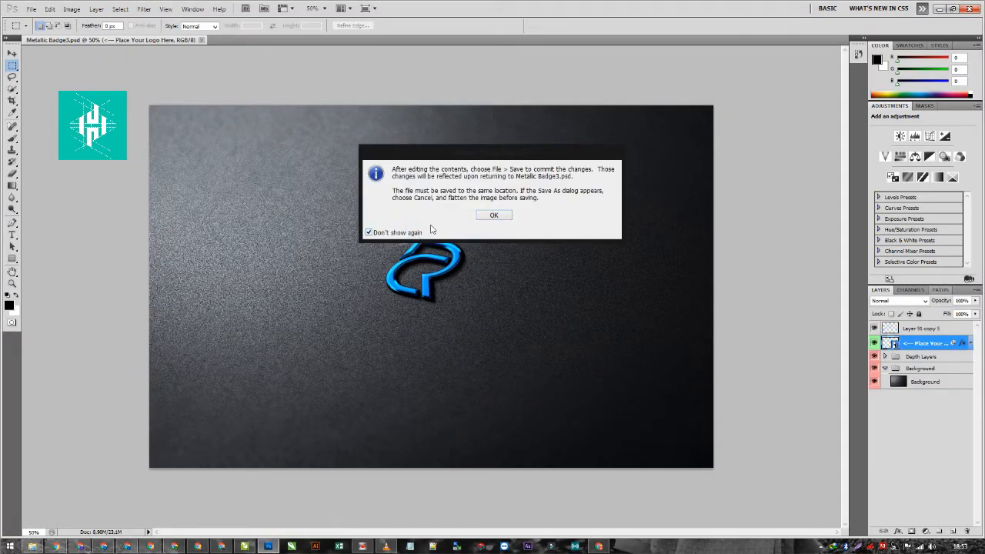
left_click(489, 215)
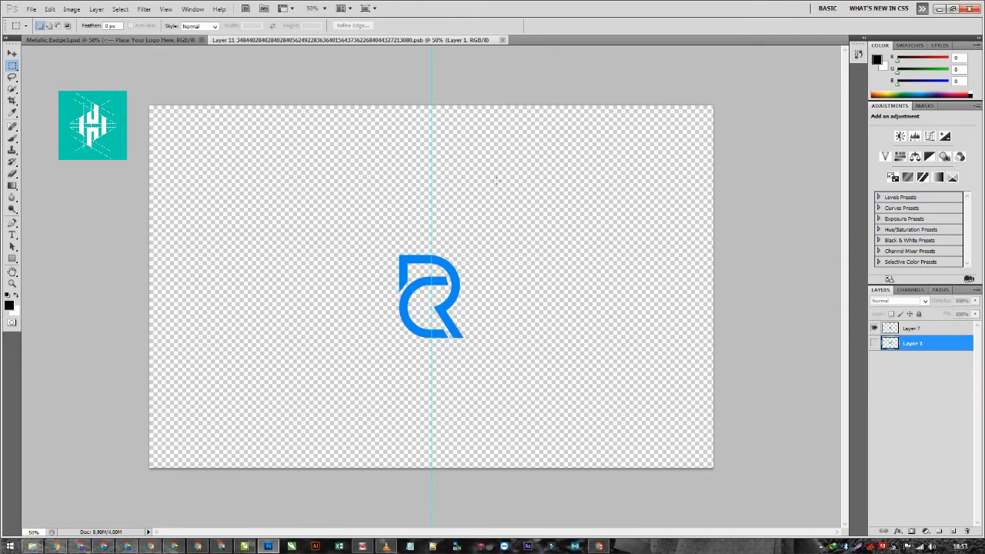
- Replace the old RC logo in the smart object with the image "1" at 100% and save it back into the mockup
left_click(874, 342)
left_click(891, 327)
key("Delete")
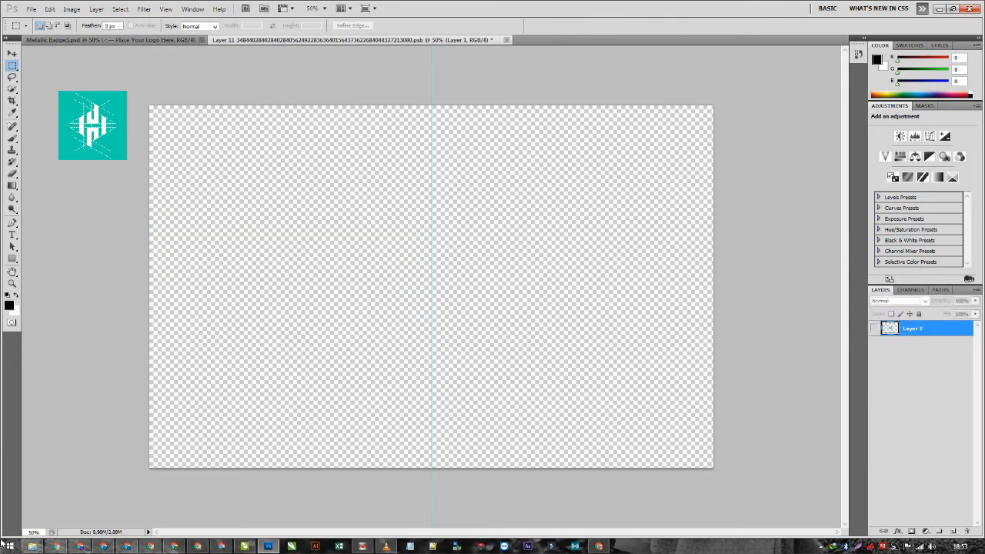
left_click(32, 547)
left_click_drag(171, 73, 355, 348)
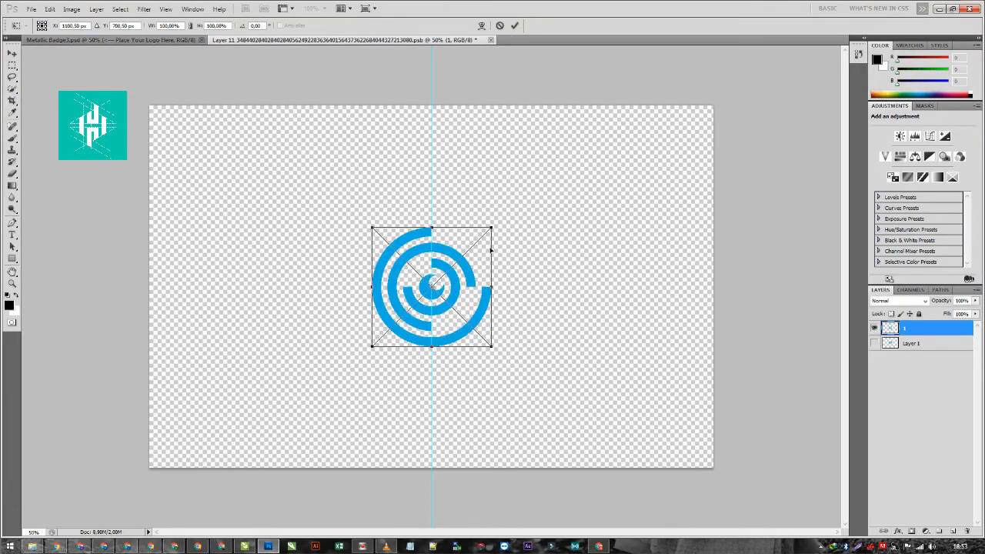
left_click(515, 26)
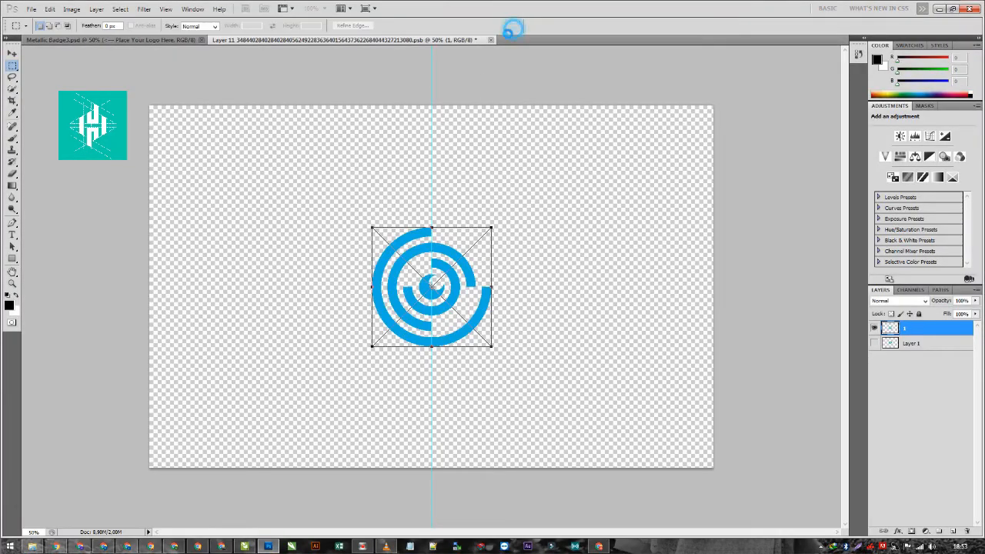
left_click(490, 39)
left_click(399, 198)
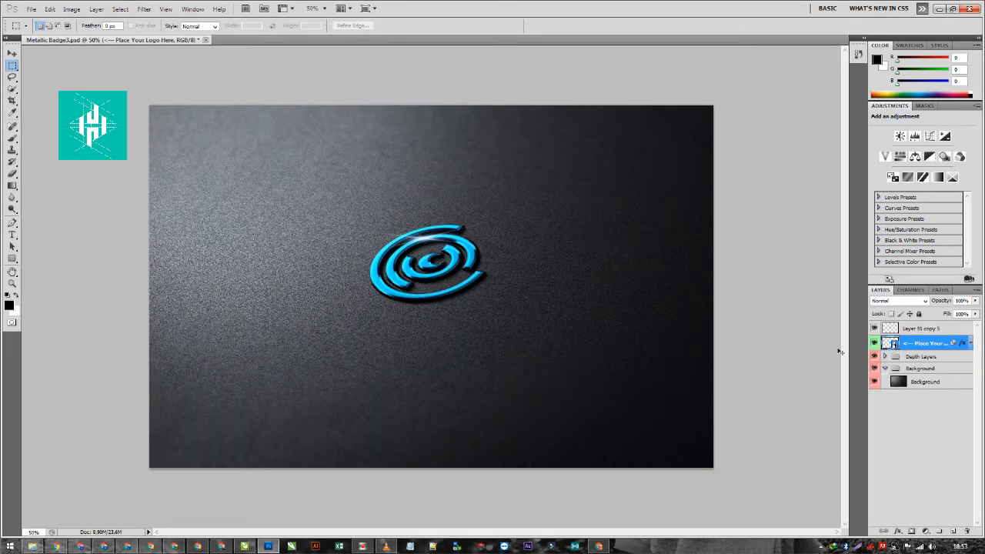
- Reopen the mockup's logo smart object and delete the layer with the old RC logo
double_click(891, 343)
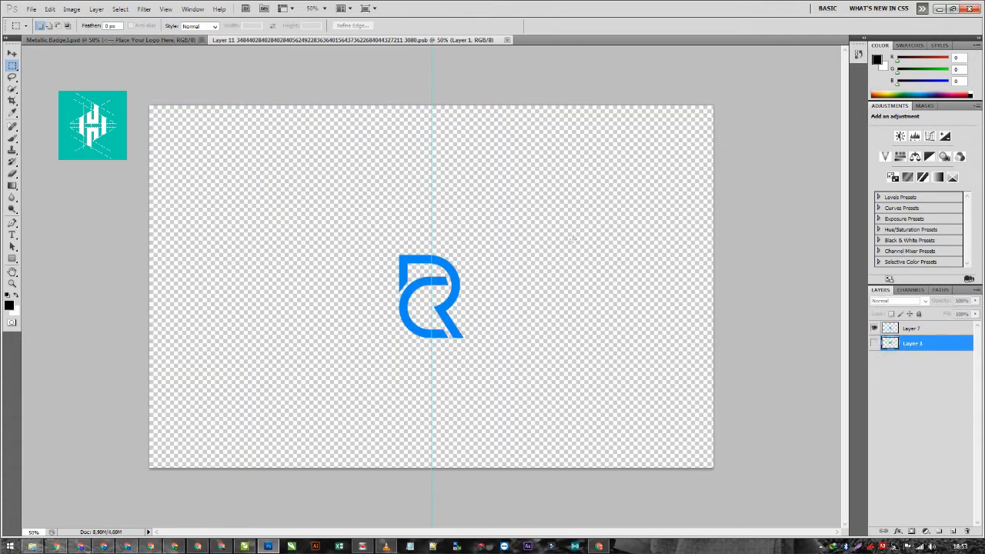
left_click(893, 328)
left_click(874, 329)
key("Delete")
- Place the image "1" at a reduced size in the centre of the smart object and save it back into the mockup
left_click(32, 546)
left_click_drag(184, 92, 458, 271)
left_click(514, 26)
left_click(495, 39)
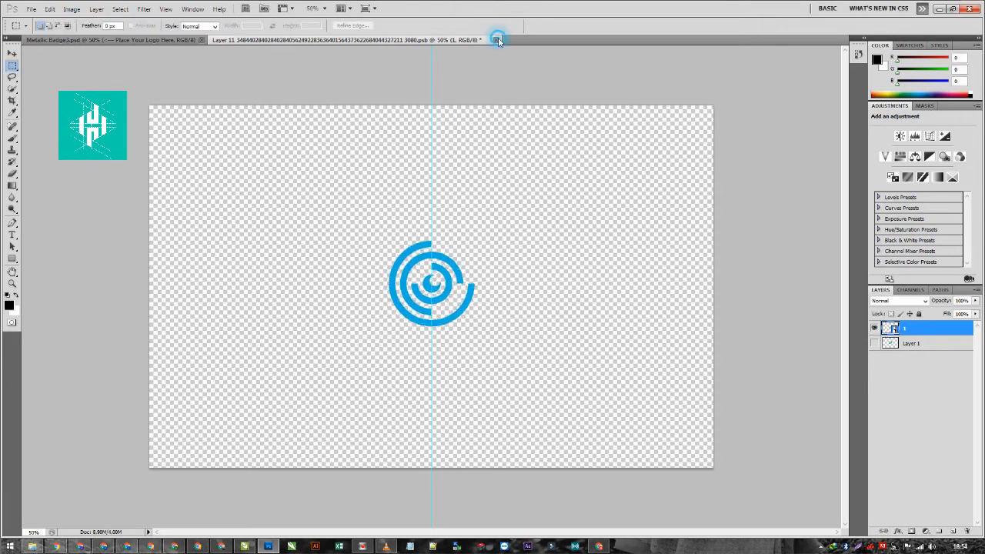
left_click(408, 202)
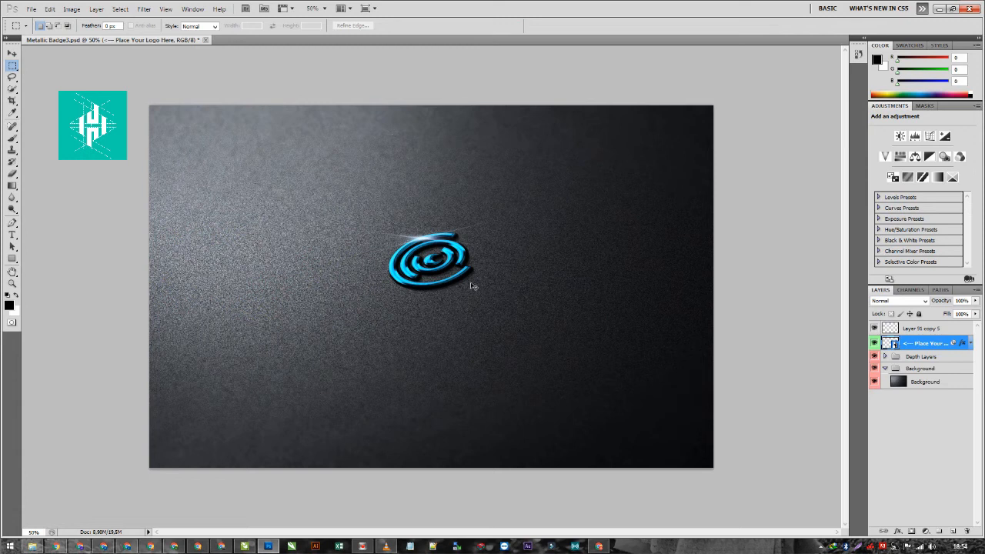
- Save the mockup as a JPEG named "1" at quality 12 on the BISNIS ONLINE (E:) drive
key("ctrl+shift+s")
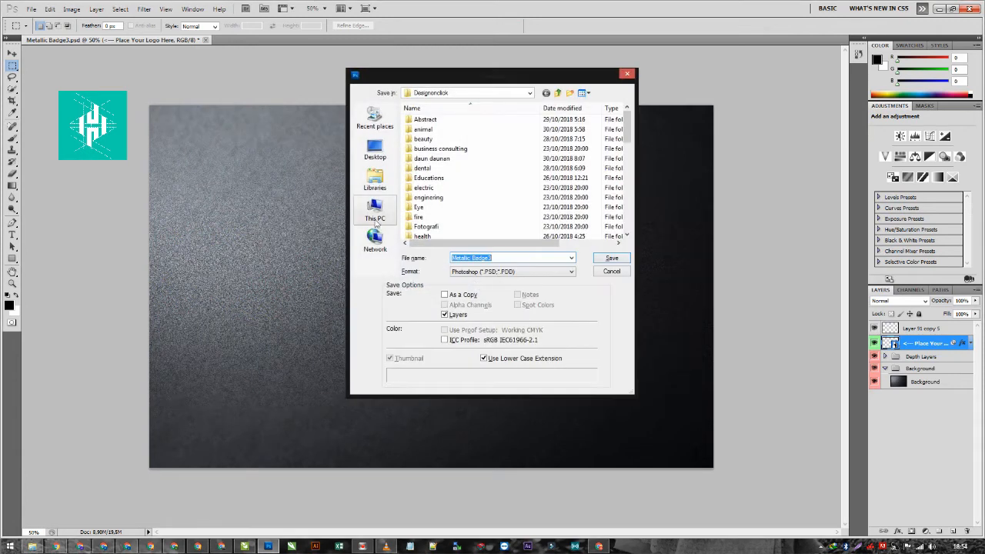
left_click(558, 93)
left_click(559, 93)
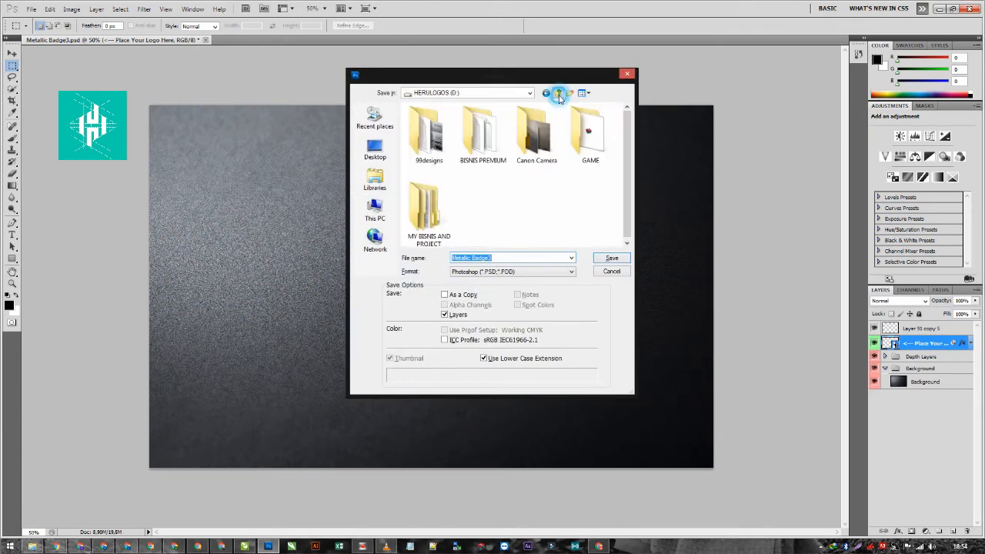
left_click(558, 93)
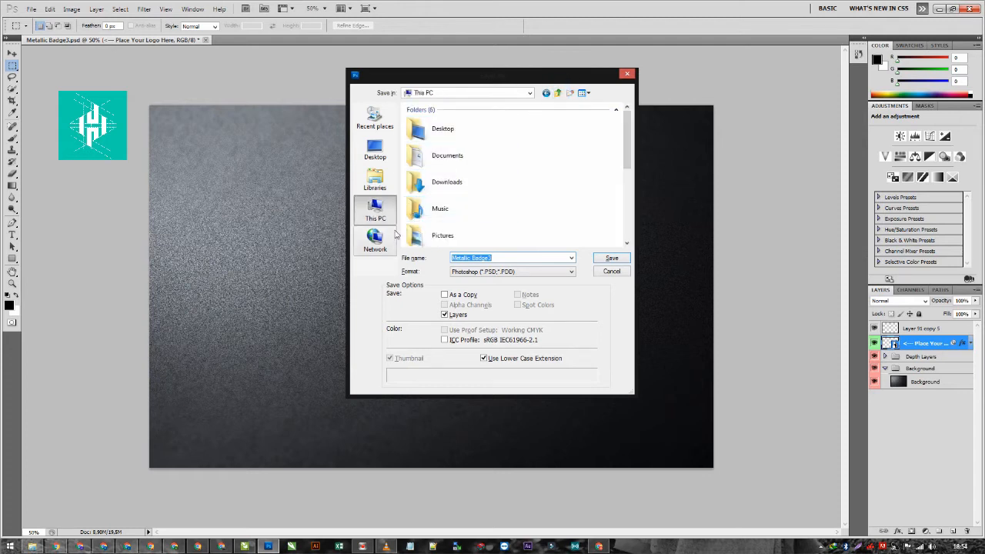
scroll(625, 156, "down", 5)
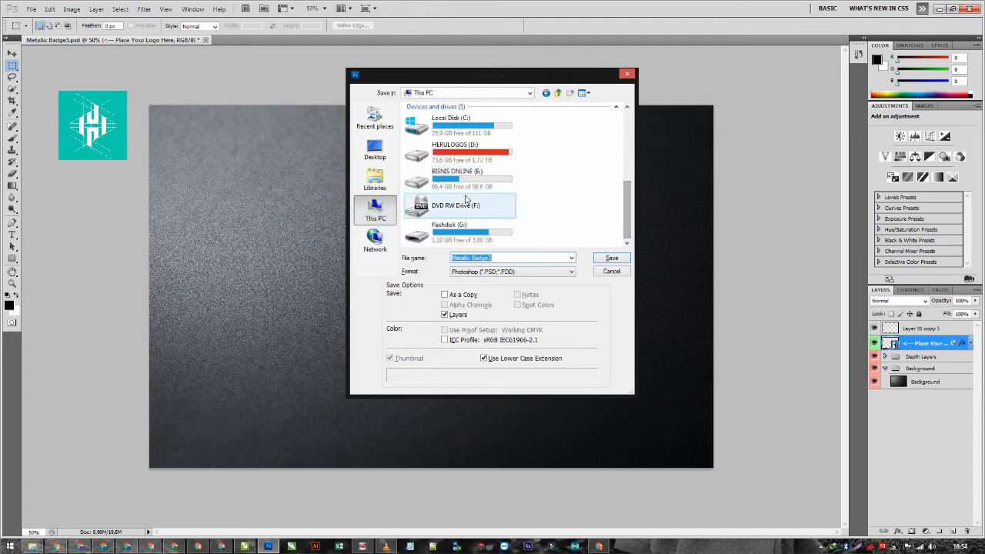
double_click(454, 179)
double_click(504, 258)
type("1")
left_click(571, 270)
left_click(460, 339)
left_click(607, 257)
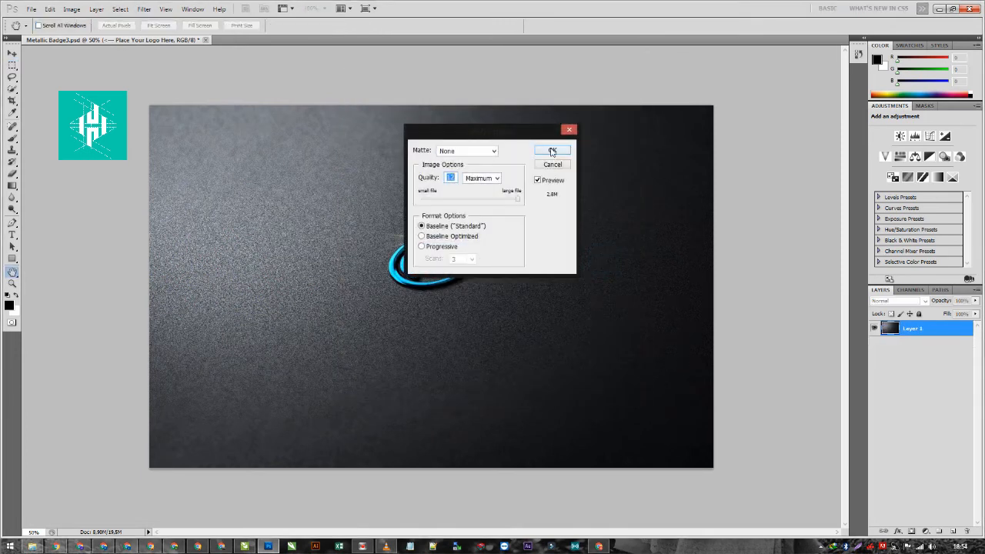
left_click(551, 151)
- Import the JPEG "1" into the CorelDRAW document, scale it to about 25.8%, and place it beside the page
left_click(32, 547)
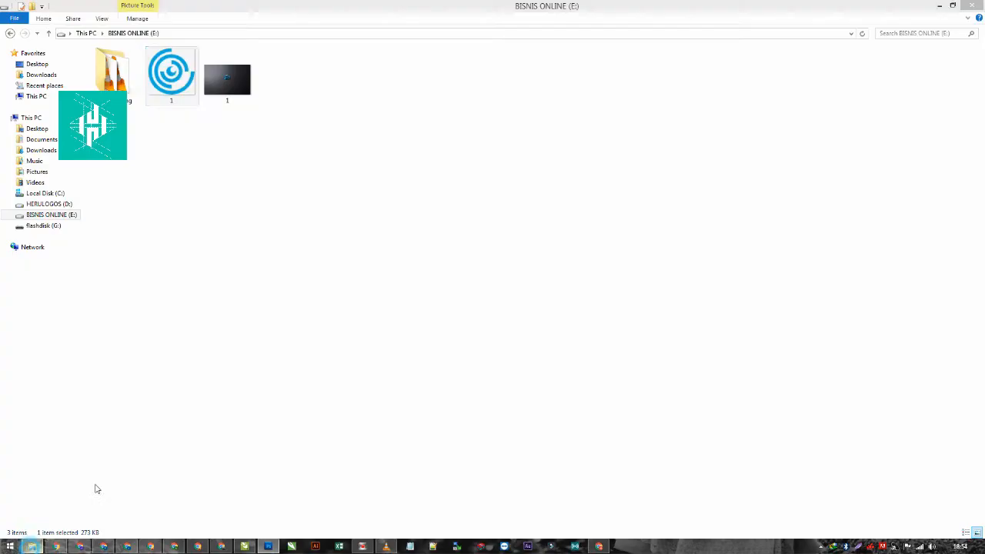
left_click_drag(248, 104, 358, 395)
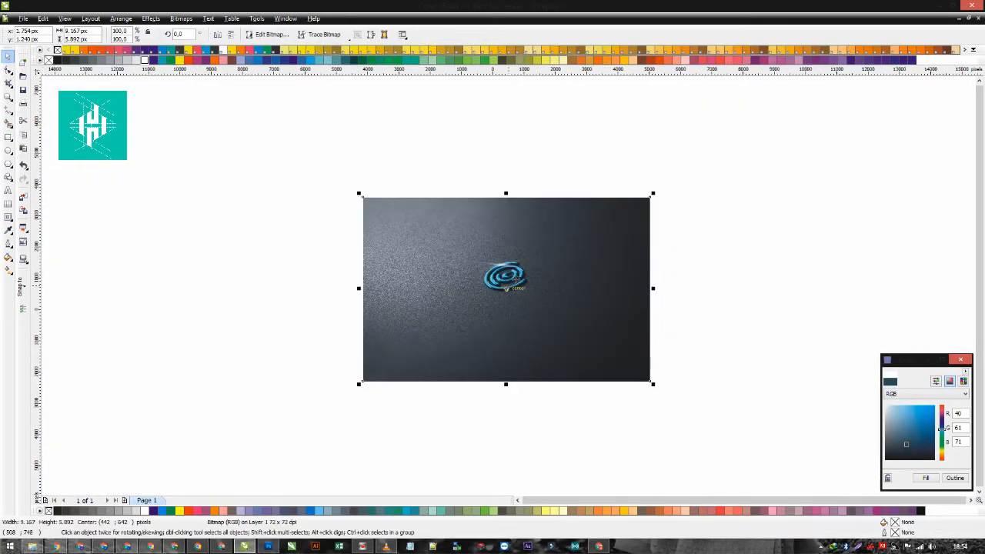
left_click_drag(653, 194, 355, 174)
scroll(515, 284, "up", 2)
left_click_drag(424, 180, 504, 115)
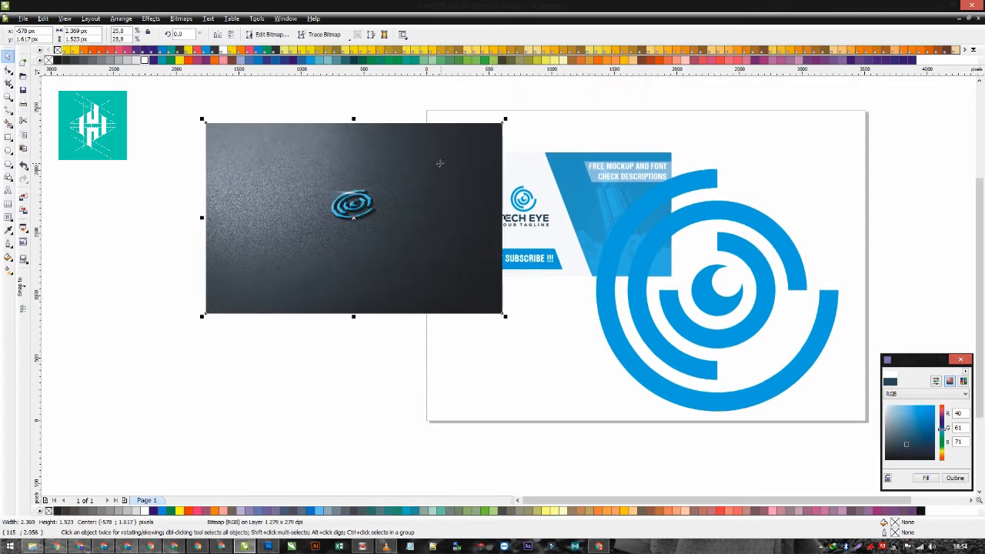
left_click_drag(439, 163, 358, 197)
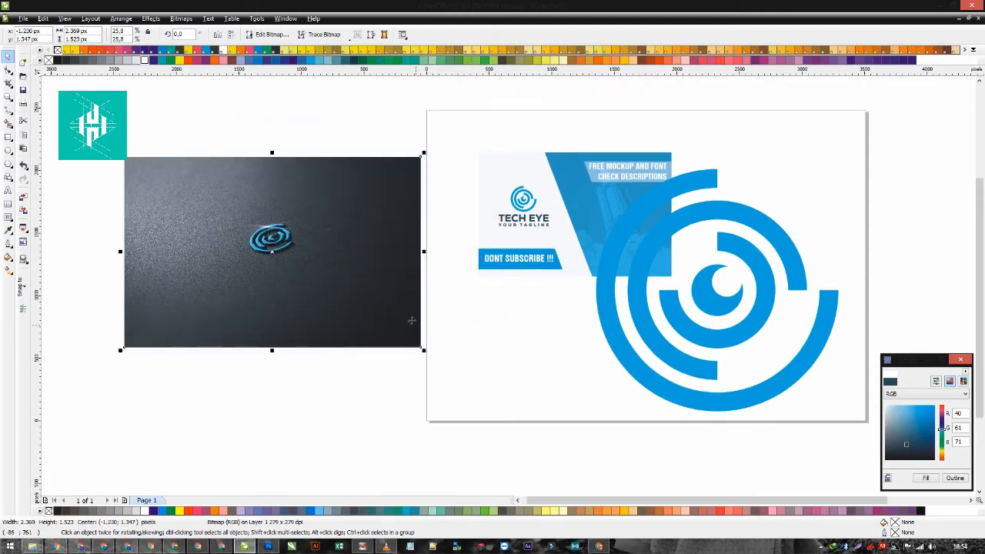
- Enlarge the mockup image to about 32.1%, lay a copy of the card's blue panel over its emblem, and intersect the two
left_click_drag(570, 221, 244, 220)
key("ctrl+z")
left_click(339, 240)
left_click_drag(424, 153, 460, 125)
left_click_drag(571, 206, 231, 230)
left_click(352, 240, "shift")
left_click(338, 36)
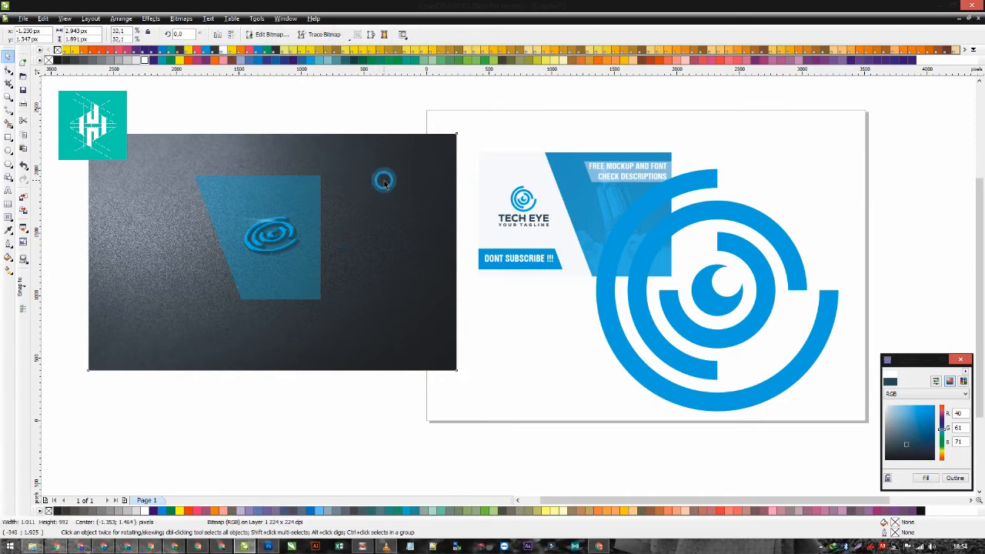
- Centre the cropped mockup piece horizontally and vertically on the card's blue panel and clear the leftovers beside the page
left_click(595, 202, "shift")
key("c")
key("e")
left_click(354, 257)
left_click(577, 232)
scroll(576, 232, "down", 1)
scroll(555, 254, "up", 1)
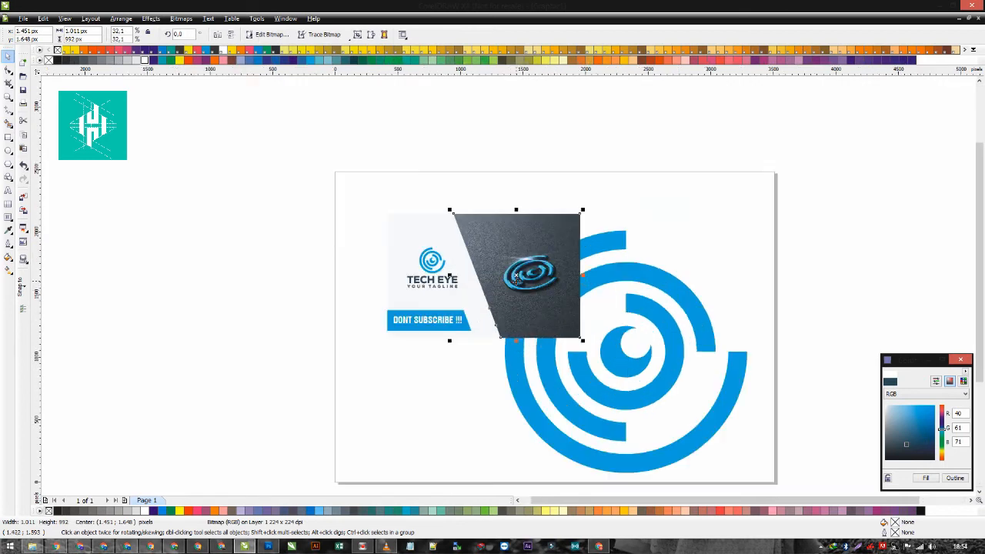
- Send the cropped mockup behind the card's text and delete the old blue panel objects and the enlarged emblem copy
key("shift+Page_Down")
left_click(515, 264)
key("Delete")
left_click(529, 258)
key("Delete")
left_click(590, 250)
key("Delete")
- Enlarge the TECH EYE logo slightly and recentre it on the card's white area
scroll(509, 288, "up", 1)
left_click_drag(178, 205, 437, 357)
left_click_drag(400, 240, 394, 247)
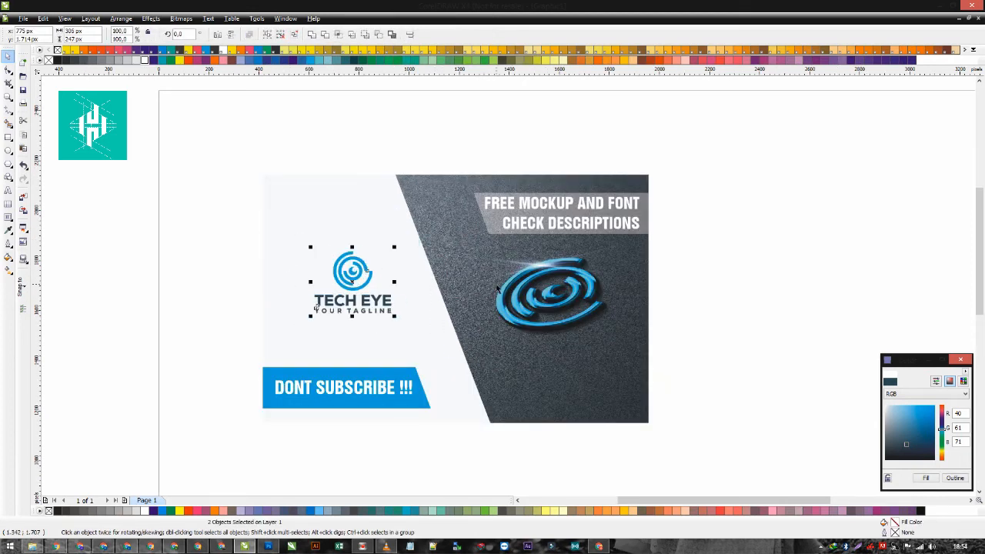
left_click_drag(371, 279, 367, 280)
left_click_drag(391, 247, 398, 241)
left_click(671, 268)
key("F3")
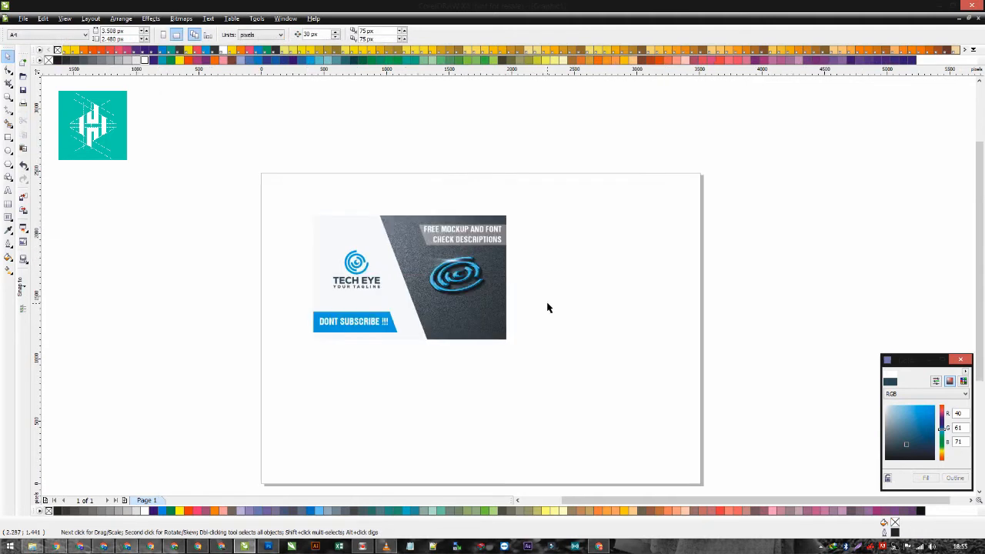
- Recolour the banner behind the "FREE MOCKUP AND FONT CHECK DESCRIPTIONS" text to blue
left_click(427, 242)
scroll(310, 272, "up", 1)
left_click(459, 371)
left_click(452, 387)
left_click_drag(567, 215, 597, 201)
left_click(542, 205)
key("ctrl+z")
key("ctrl+z")
key("ctrl+z")
left_click_drag(729, 150, 534, 255)
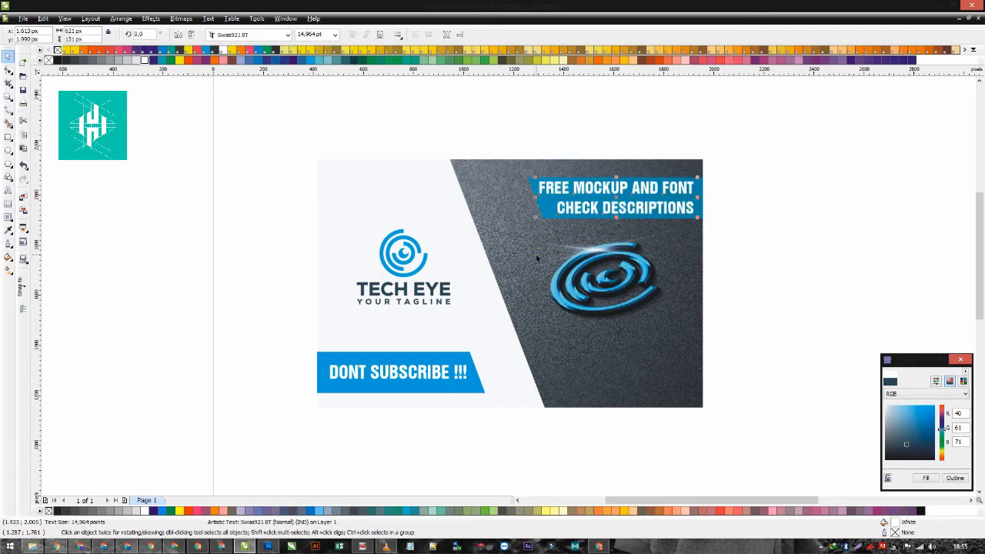
- Select the whole card layout and move it to the upper-left corner of the page
scroll(537, 256, "down", 1)
left_click(610, 296)
left_click_drag(662, 436, 350, 199)
left_click_drag(475, 291, 538, 352)
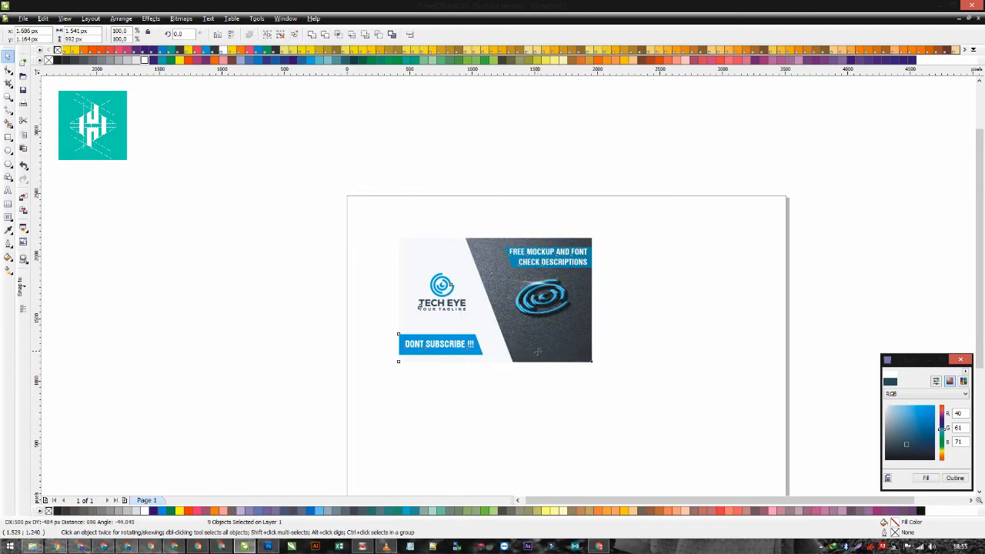
scroll(599, 376, "up", 1)
scroll(508, 286, "down", 1)
left_click_drag(508, 286, 413, 198)
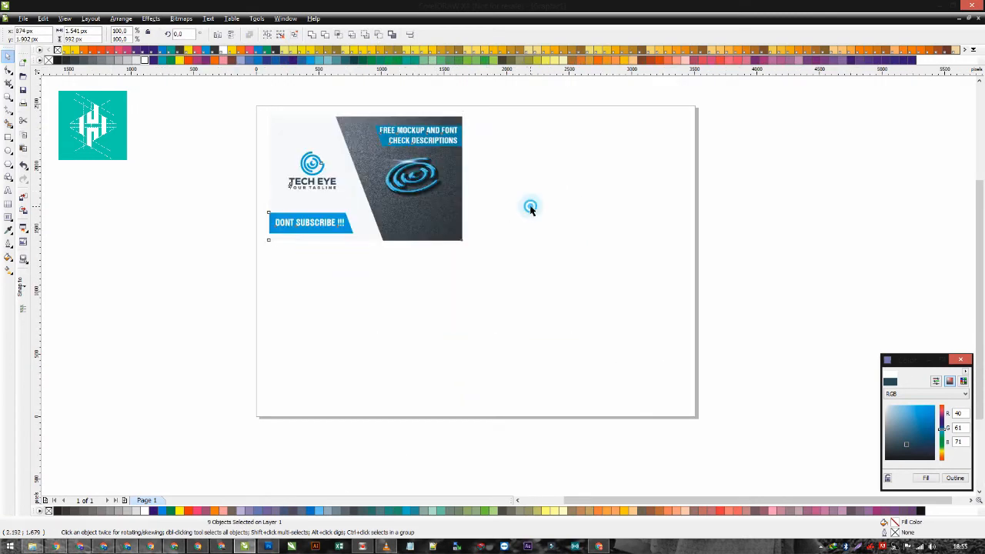
left_click(528, 207)
left_click(498, 177)
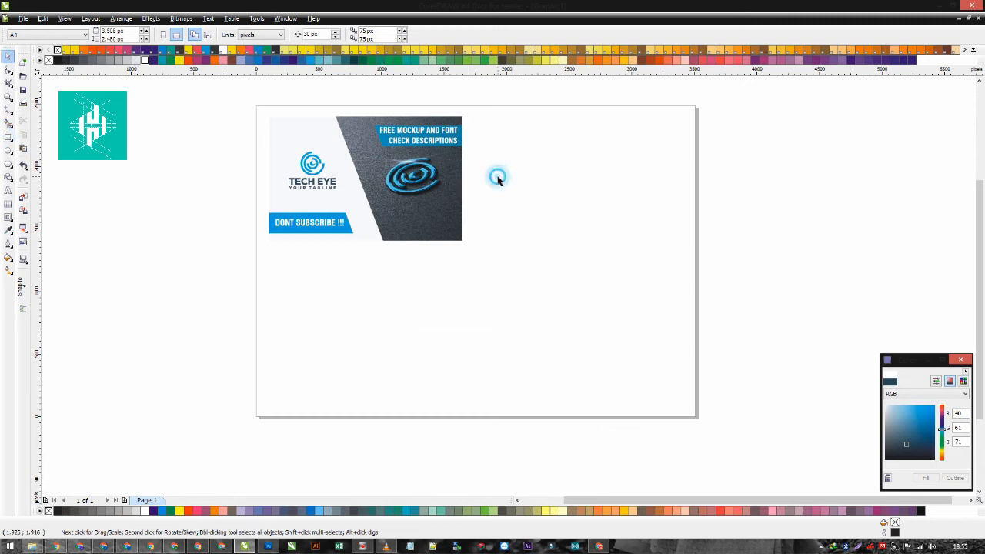
- Draw a square about 1324 px wide on the page's empty area and cross it with narrow vertical and horizontal bars through its centre
left_click(7, 136)
left_click_drag(500, 176, 668, 343)
key("space")
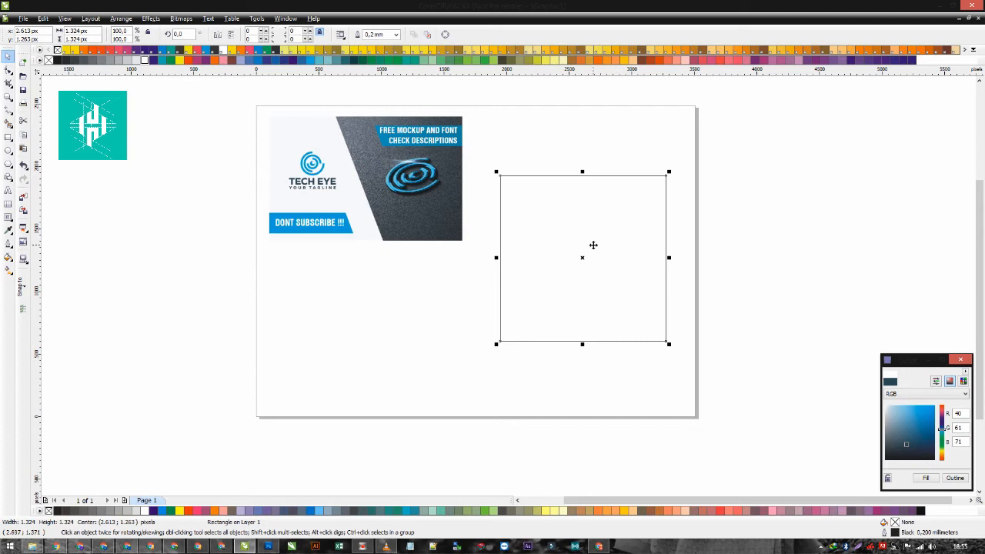
left_click_drag(671, 257, 590, 403)
left_click(581, 216)
left_click_drag(589, 173, 655, 261)
left_click(582, 221, "shift")
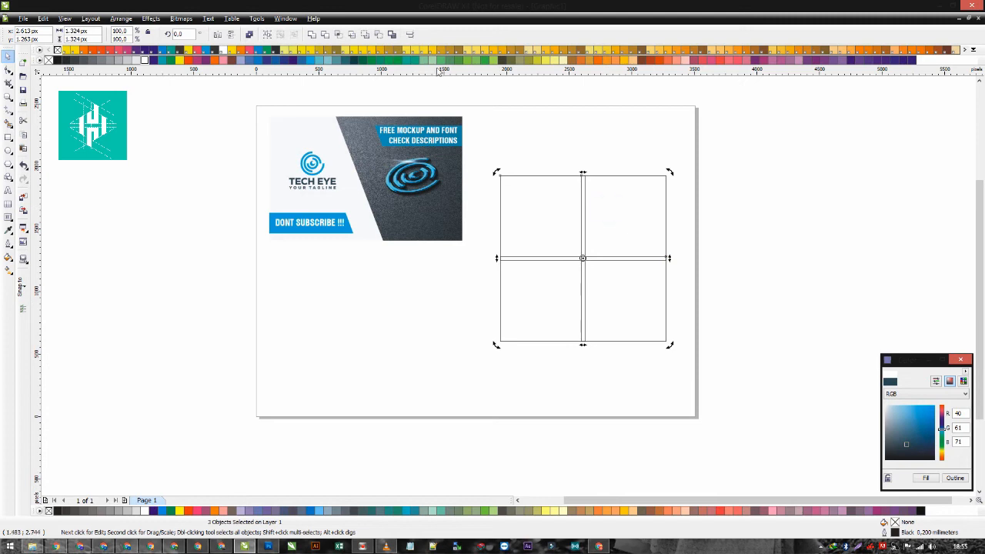
- Try cutting the two bars out of the square and drawing a new 1324 px square over it, and undo both operations
left_click(380, 34)
left_click(9, 137)
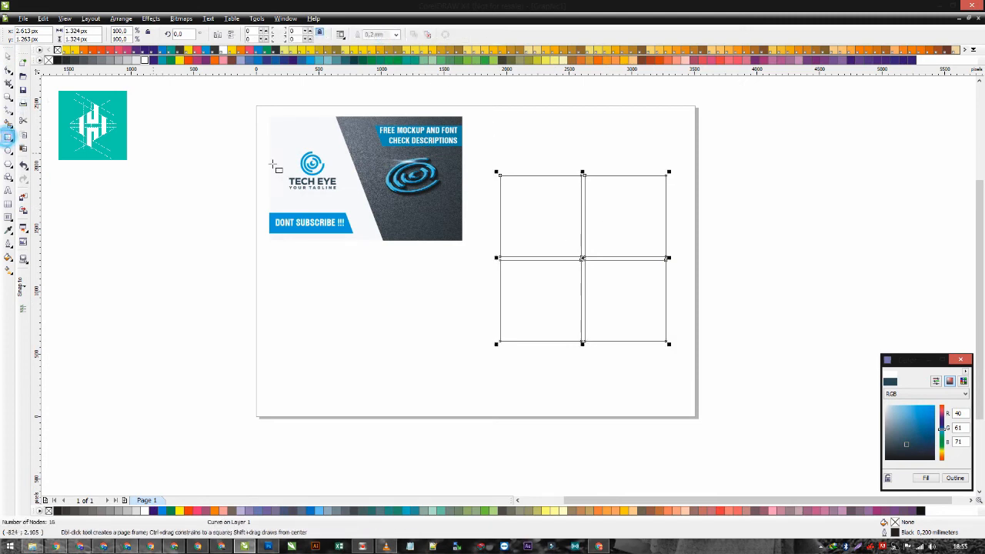
left_click_drag(500, 176, 666, 301)
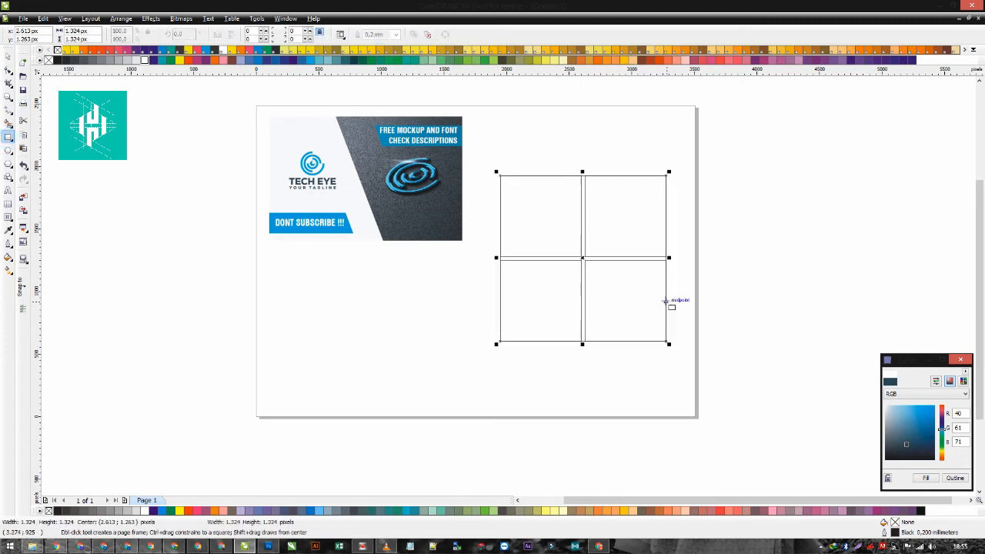
left_click(9, 55)
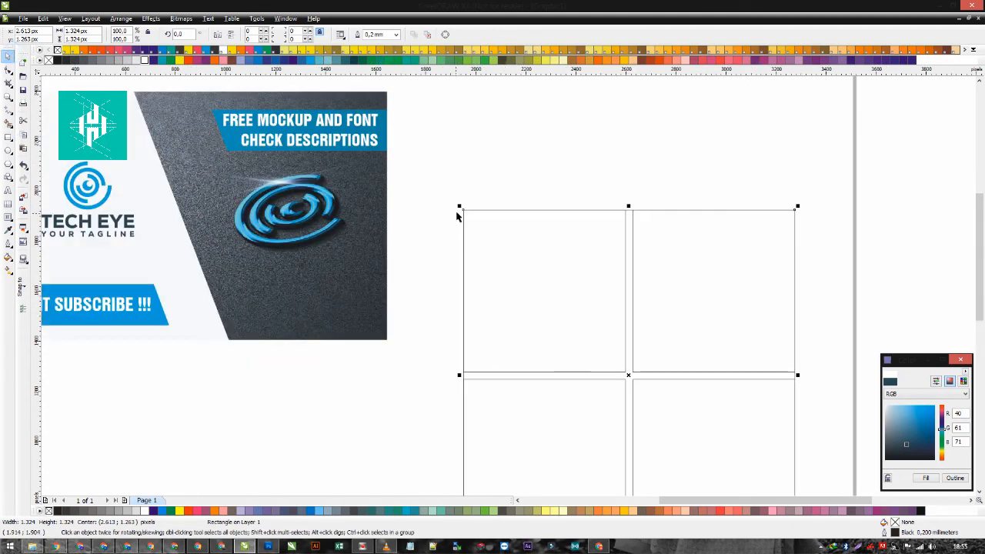
scroll(554, 328, "down", 4)
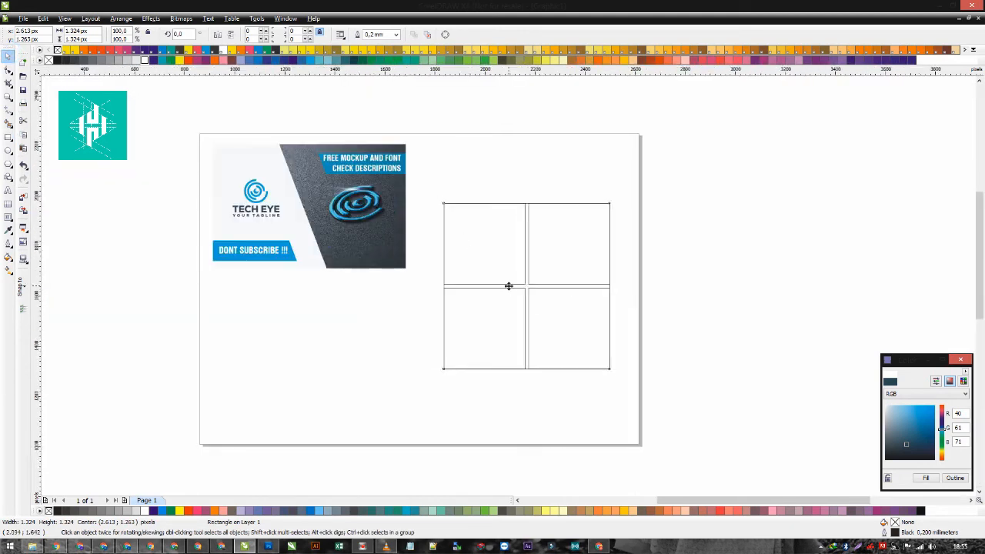
scroll(454, 246, "up", 3)
scroll(511, 288, "down", 2)
key("ctrl+z")
- Undo the two crossing bars and divide the left half of the square into two stacked quarter squares
key("ctrl+z")
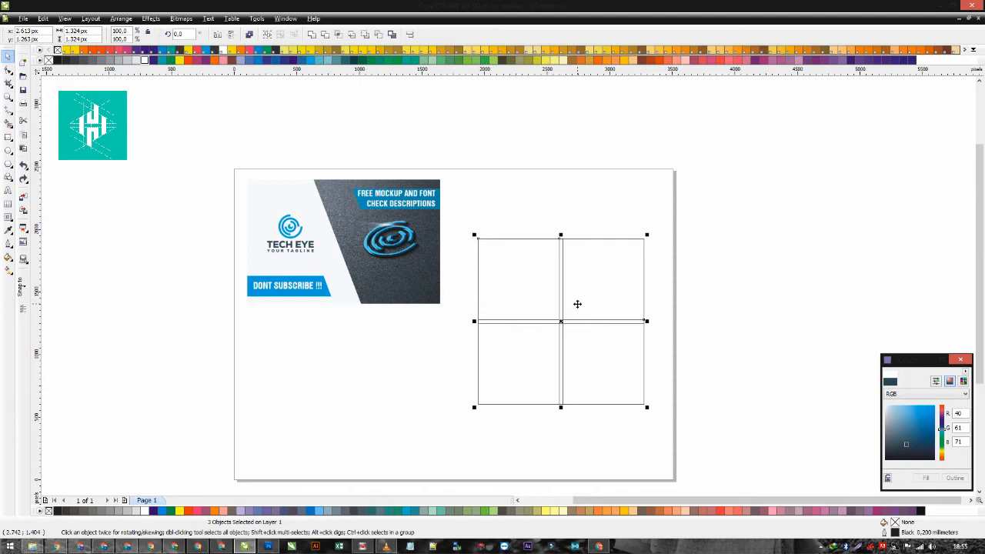
key("ctrl+z")
key("ctrl+z")
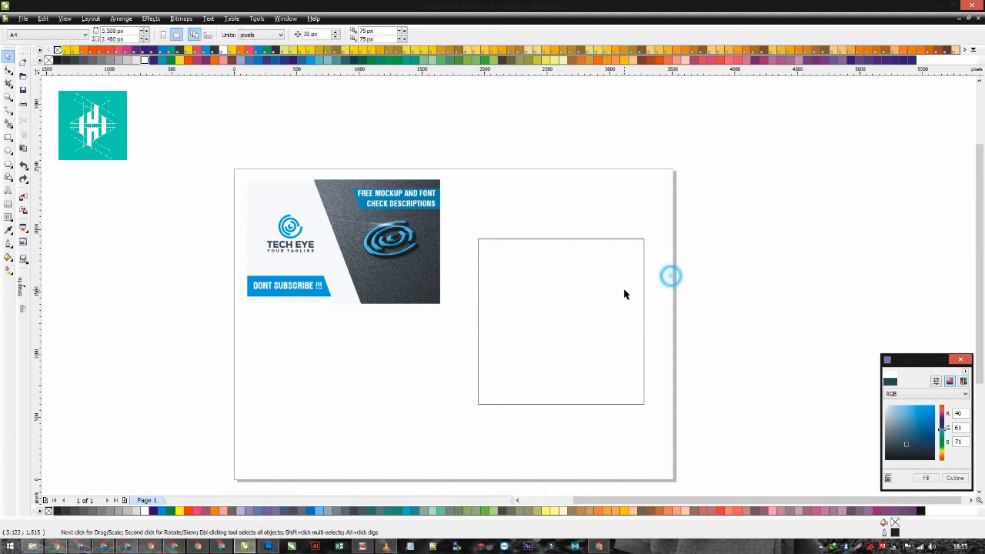
left_click_drag(648, 322, 561, 318)
left_click(520, 275, "shift")
left_click(325, 38)
left_click(532, 324, "shift")
left_click(584, 314)
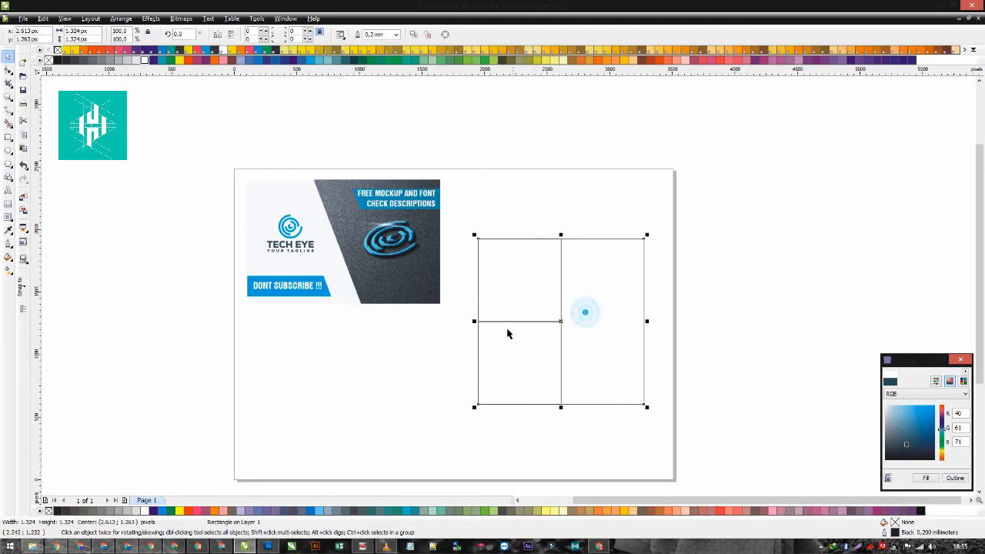
- Narrow the full square to its right half so it forms one tall panel beside the two quarter squares
left_click(472, 321)
left_click(606, 290)
left_click_drag(474, 321, 561, 320)
- Mirror the three grid panels horizontally together and move them up beside the card layout
left_click_drag(688, 437, 466, 214)
left_click(219, 35)
left_click_drag(557, 298, 540, 245)
left_click(401, 369)
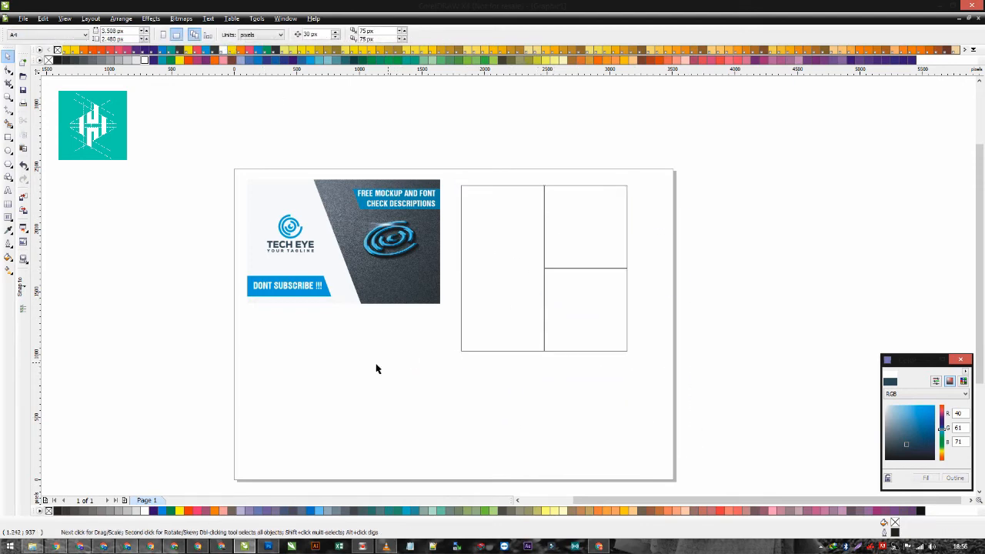
- Switch to Chrome and search Google Images for "technology"
left_click(56, 546)
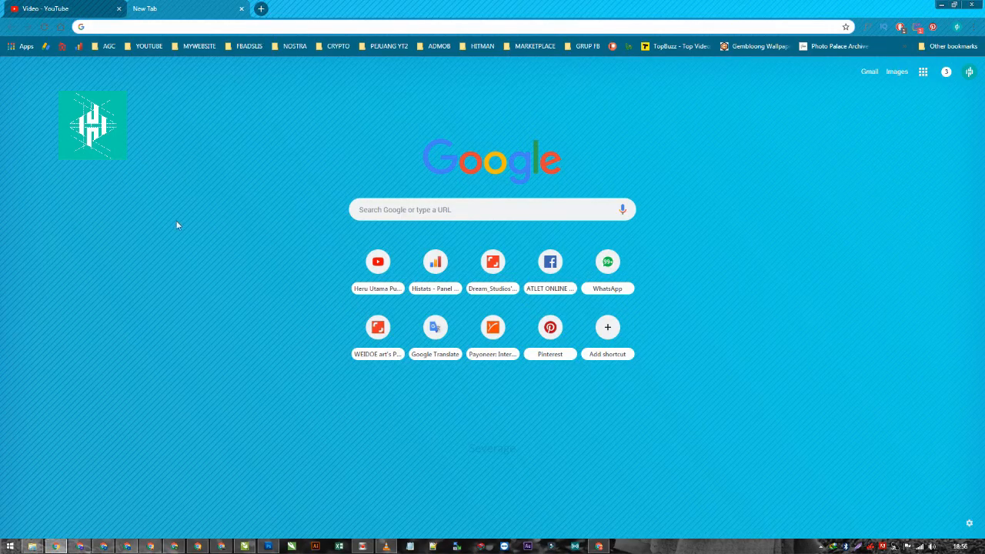
type("Tik")
key("BackSpace")
key("BackSpace")
type("i")
key("BackSpace")
key("BackSpace")
key("BackSpace")
type("e")
key("BackSpace")
key("BackSpace")
type("technolog")
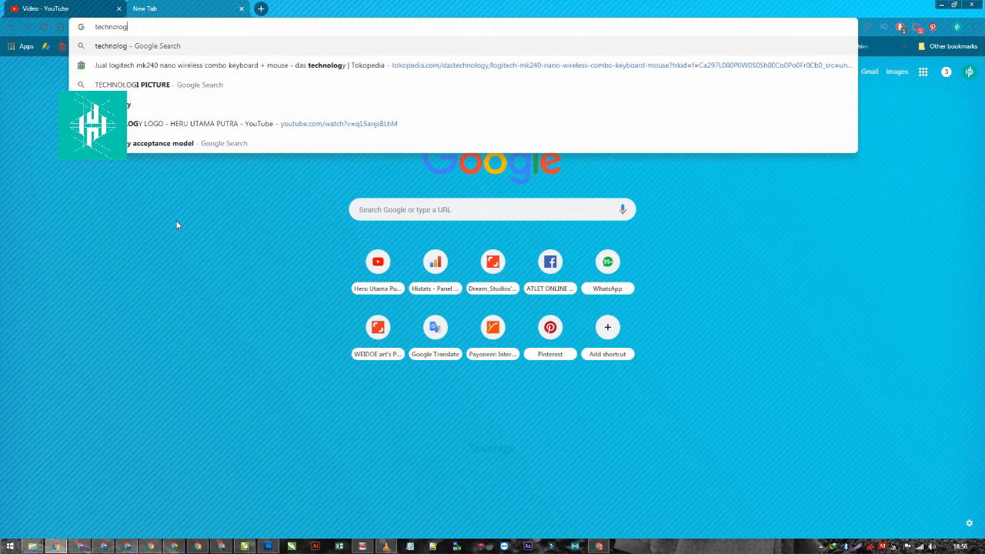
type("y")
key("Return")
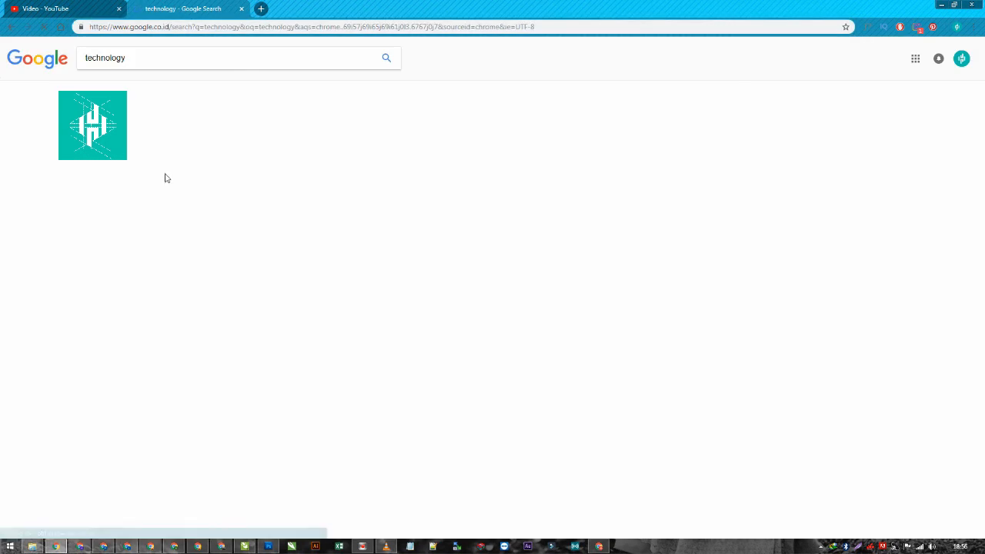
left_click(122, 88)
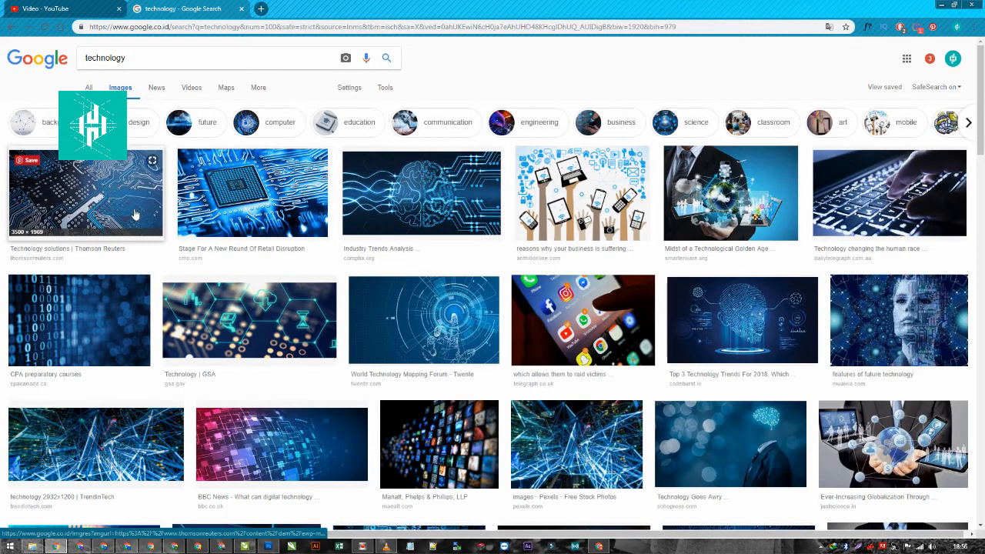
- Examine the World Technology Mapping Forum and PC Revue images among the technology results for use in the grid
left_click(440, 308)
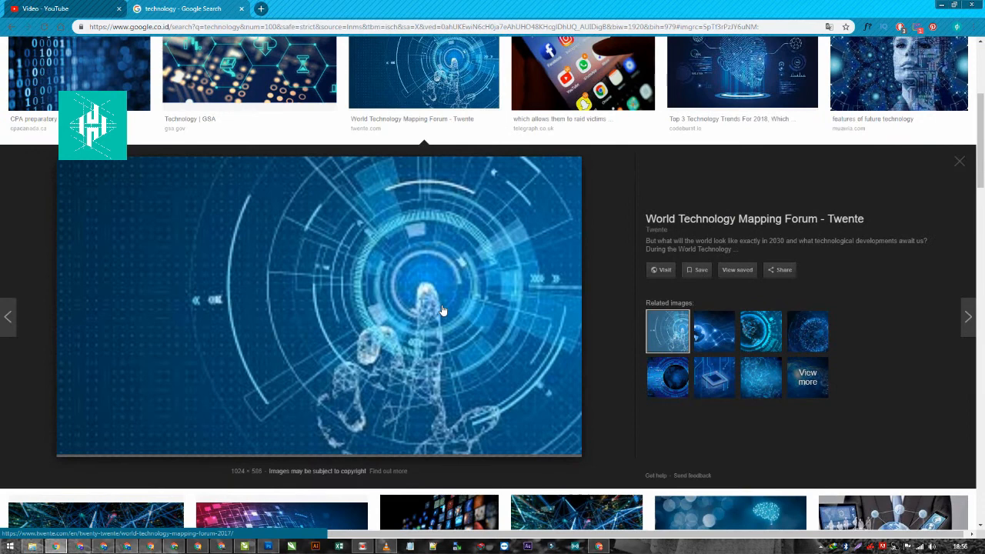
scroll(454, 231, "down", 2)
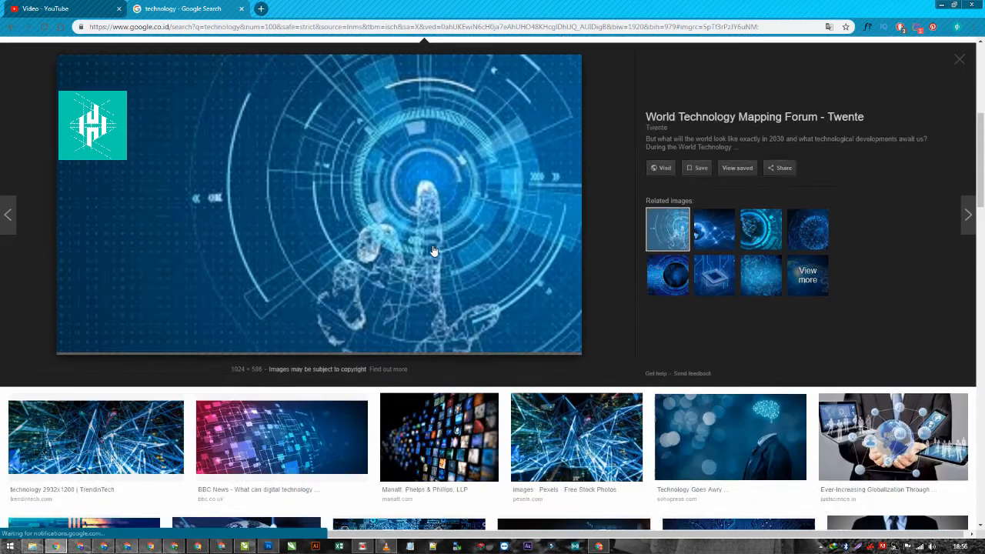
scroll(618, 280, "up", 1)
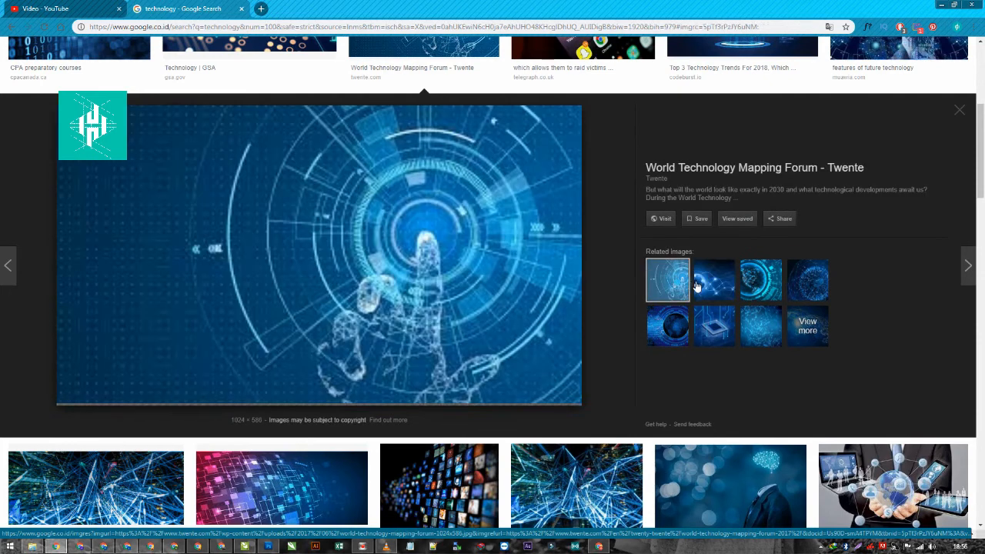
left_click(760, 280)
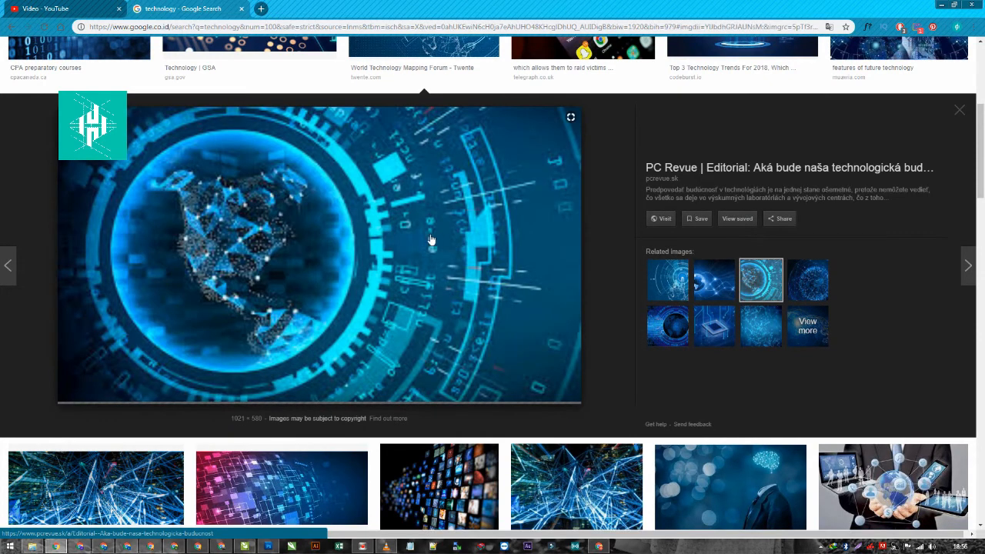
scroll(431, 243, "down", 3)
scroll(435, 392, "up", 3)
scroll(435, 392, "down", 3)
scroll(754, 288, "up", 7)
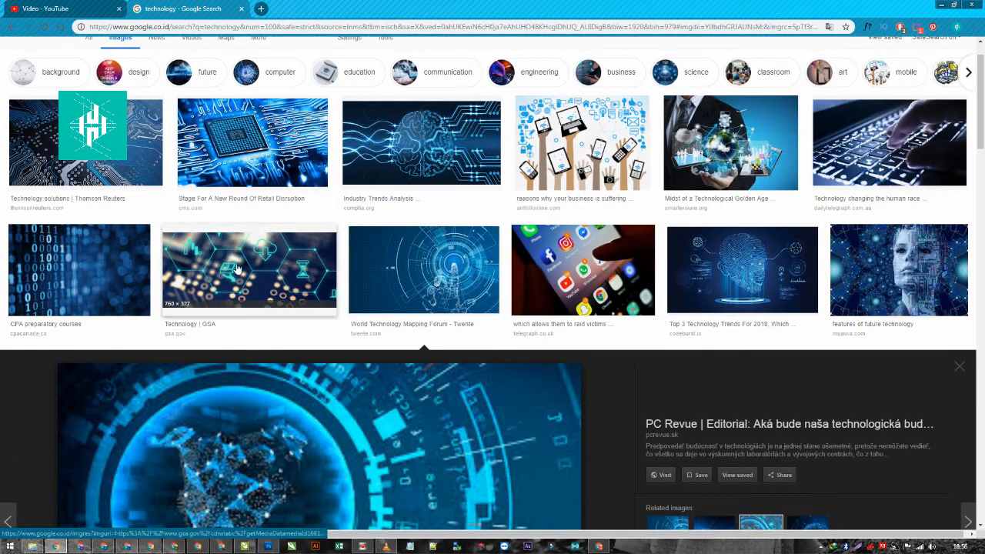
scroll(335, 301, "down", 3)
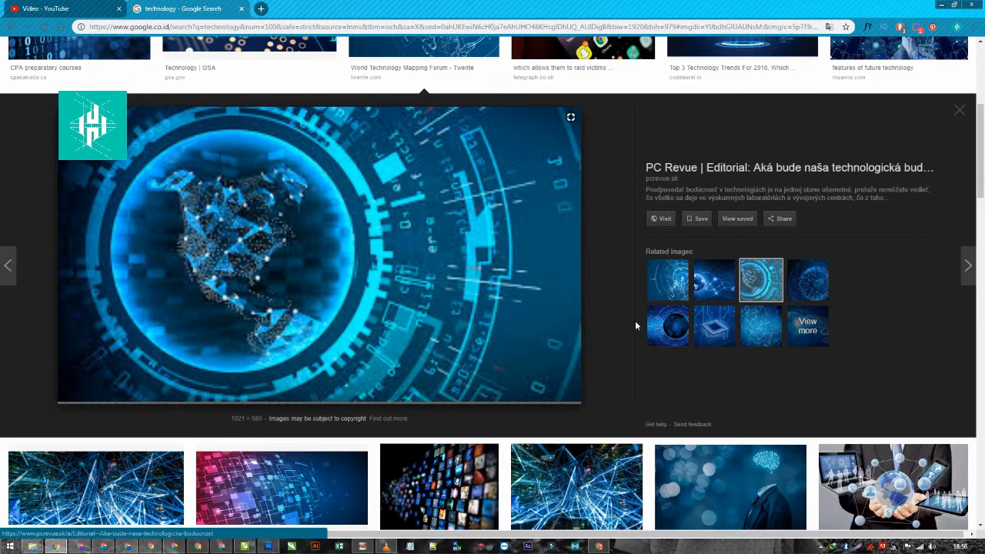
- Compare the related images and copy the blue RASTEK Technologies globe image
left_click(671, 334)
left_click(695, 298)
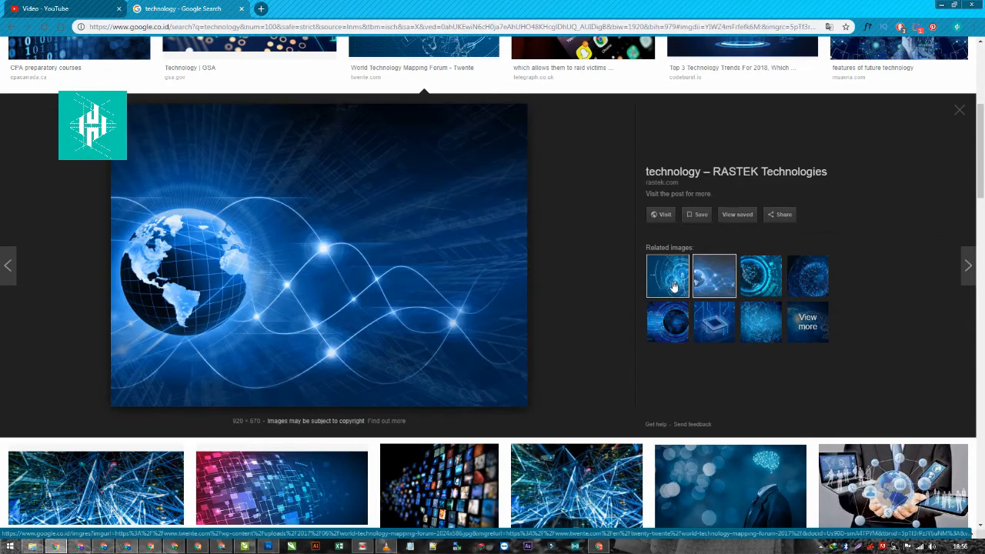
left_click(673, 286)
left_click(711, 284)
right_click(322, 204)
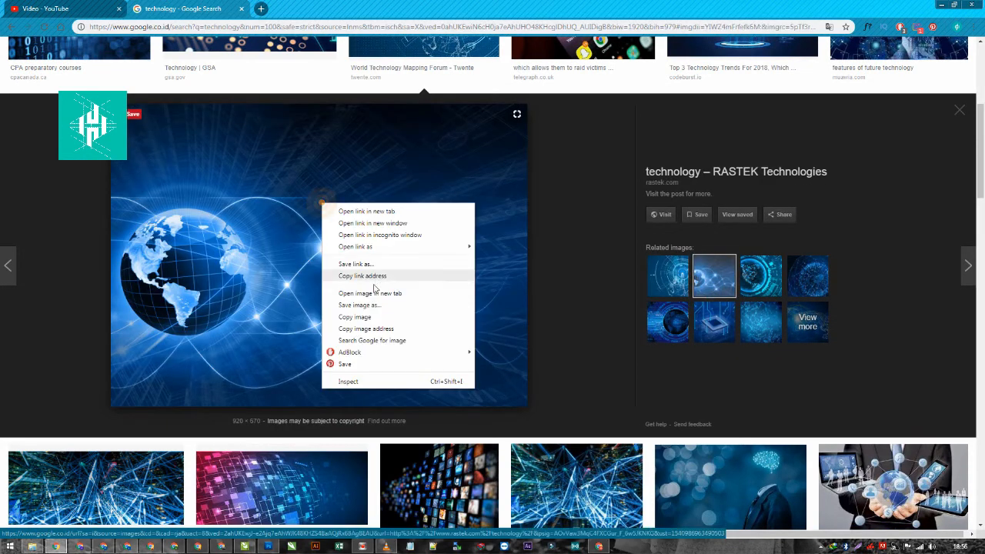
left_click(354, 316)
- Paste the globe image into CorelDRAW at about 582 px wide, try a Monotone Duotone with PANTONE Process Black C, and delete it
left_click(244, 546)
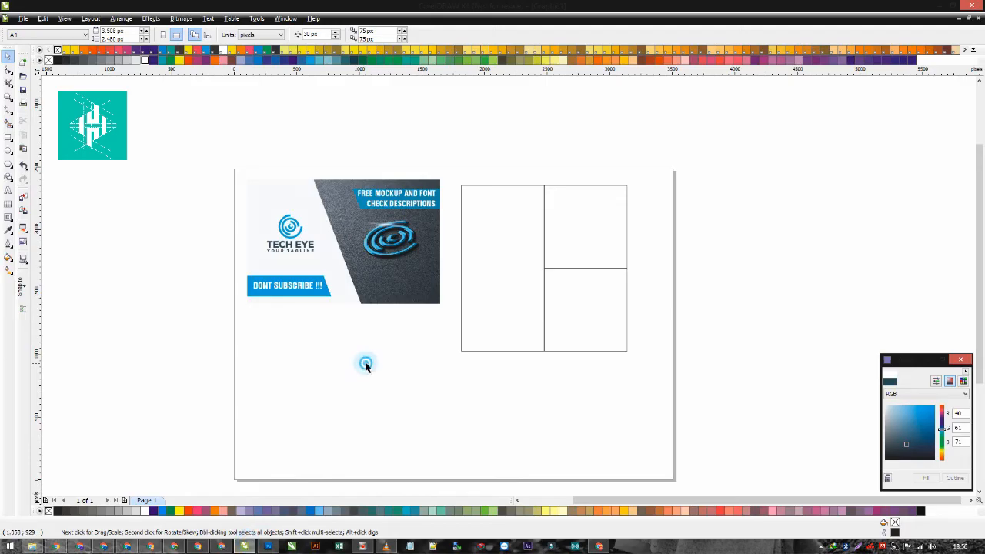
key("ctrl+v")
left_click_drag(696, 147, 491, 295)
left_click(185, 21)
mouse_move(201, 128)
left_click(304, 158)
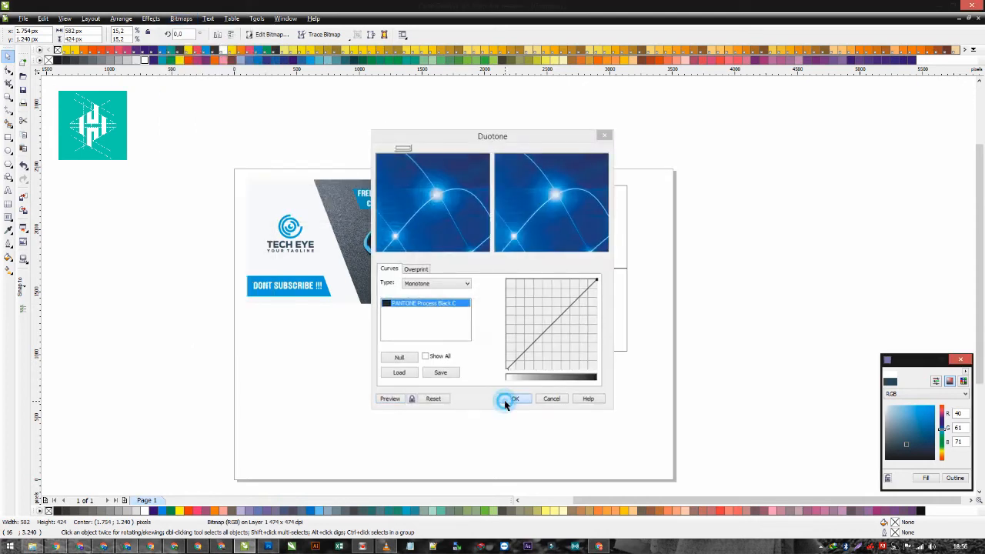
left_click(509, 399)
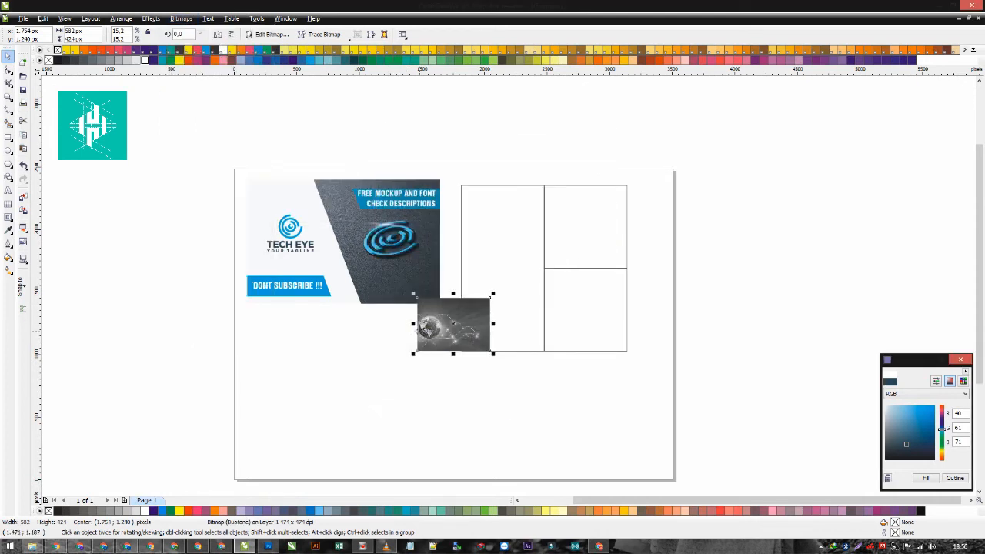
key("Delete")
- Switch back to Chrome and look through more technology images and related previews for a replacement picture
left_click(53, 547)
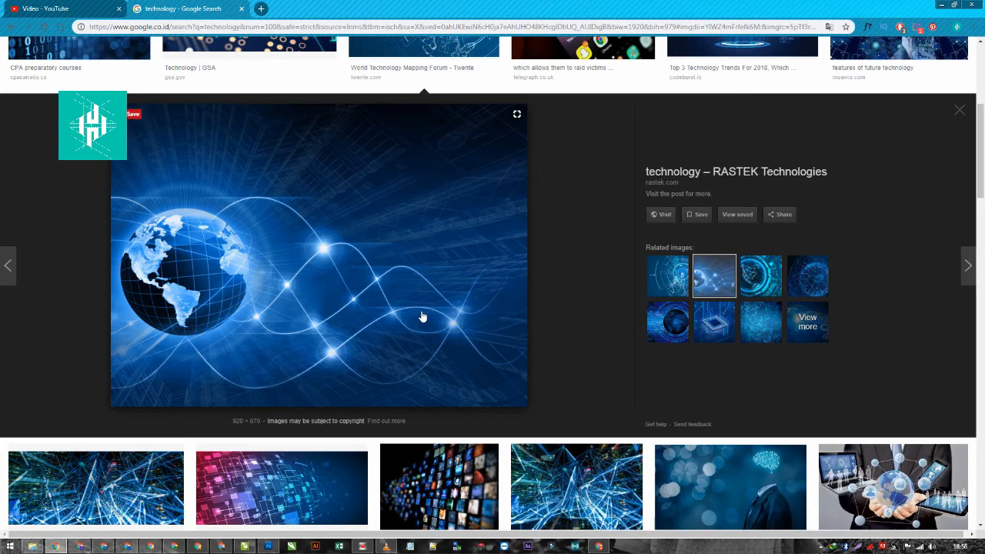
left_click(746, 337)
scroll(468, 303, "down", 4)
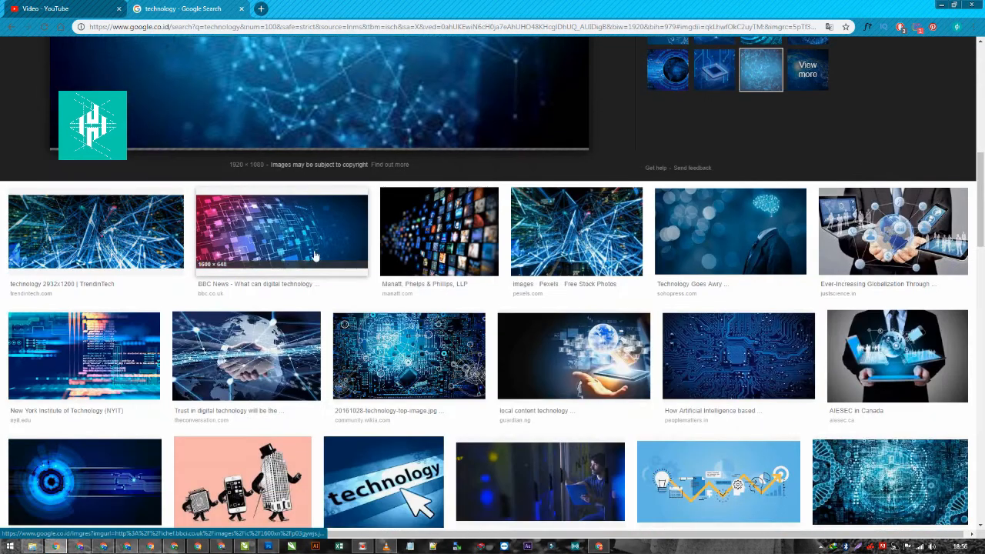
scroll(459, 337, "down", 2)
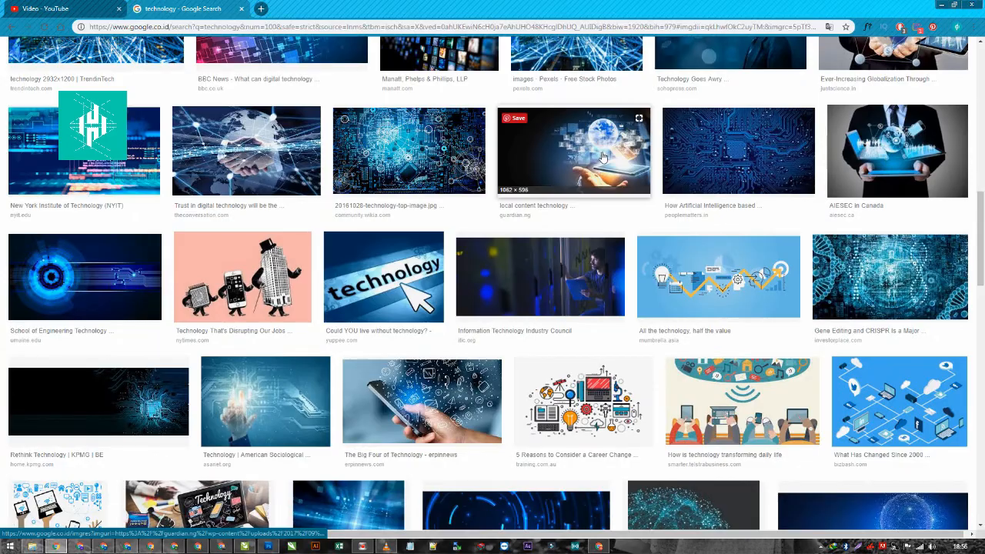
scroll(462, 254, "down", 3)
scroll(394, 300, "down", 3)
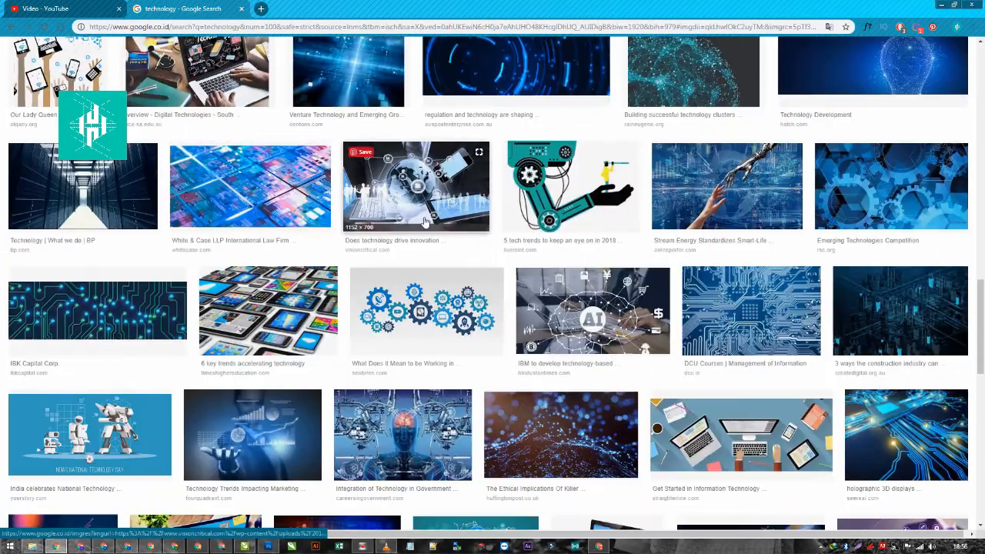
scroll(395, 298, "up", 8)
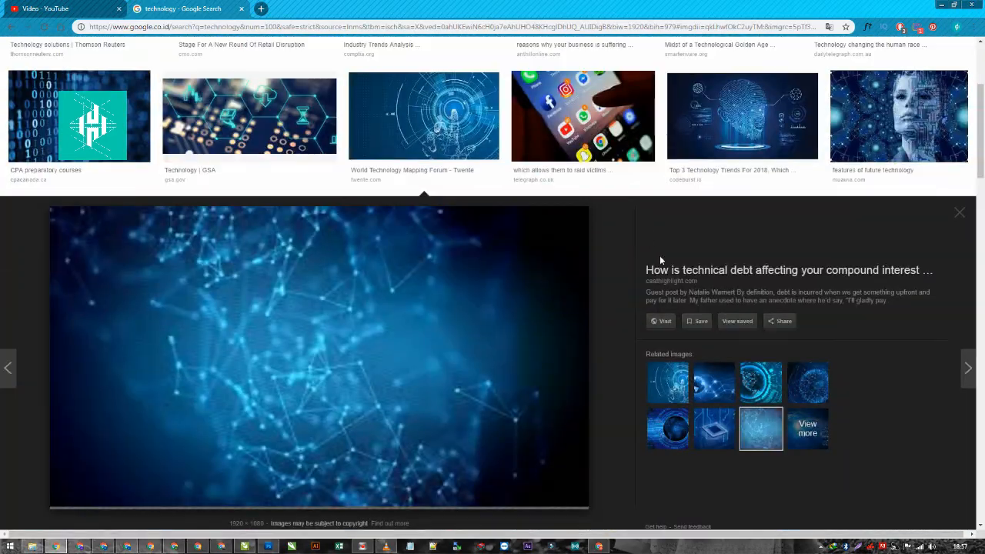
left_click(749, 388)
left_click(677, 388)
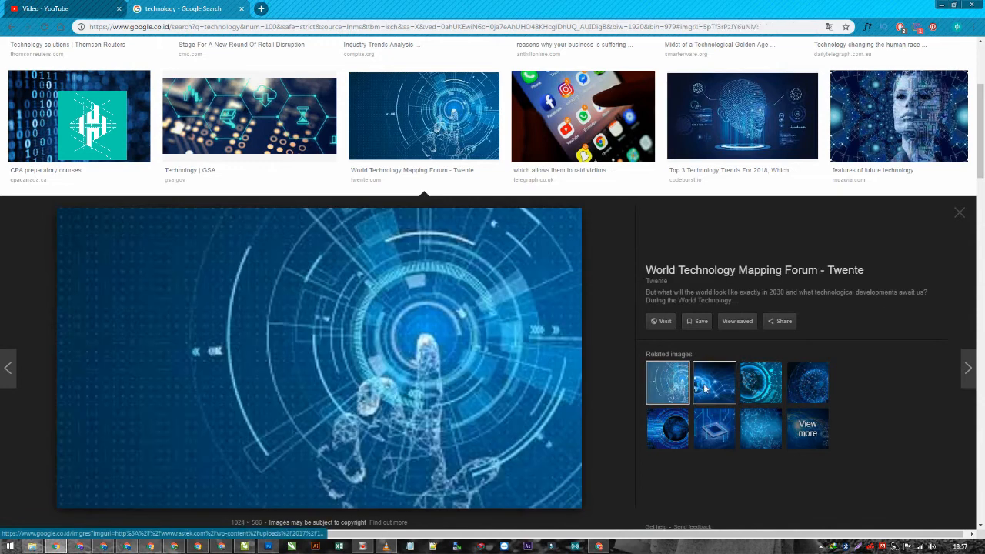
left_click(755, 387)
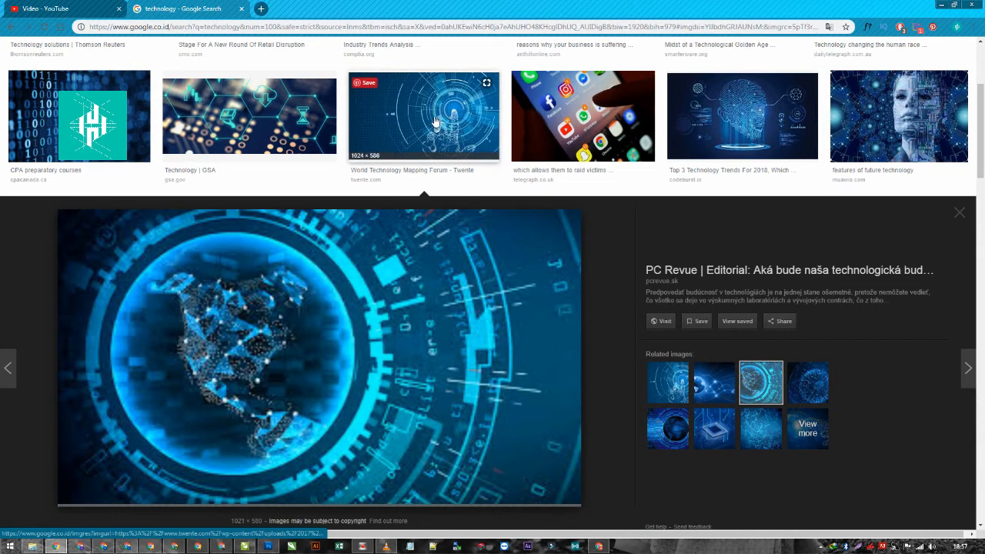
- Copy the glowing blue head image from the "Top 3 Technology Trends For 2018" result
left_click(738, 123)
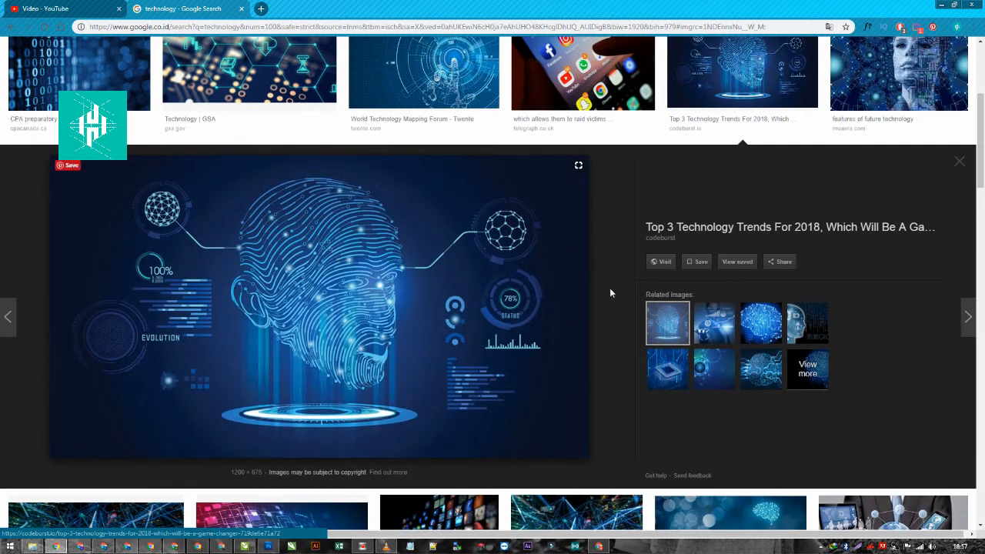
right_click(305, 237)
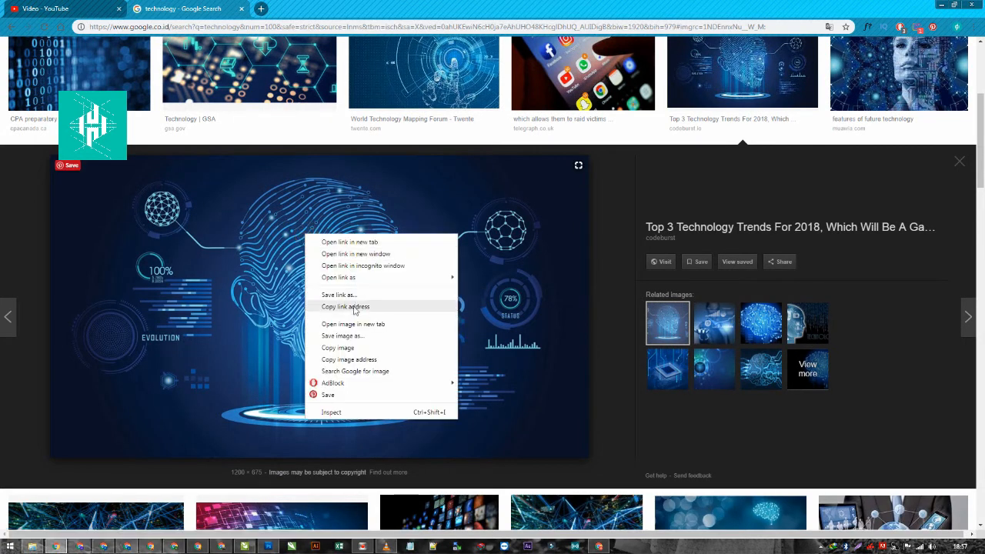
left_click(331, 347)
- Preview further results and copy the circuit-patterned face image from "features of future technology"
scroll(408, 239, "up", 5)
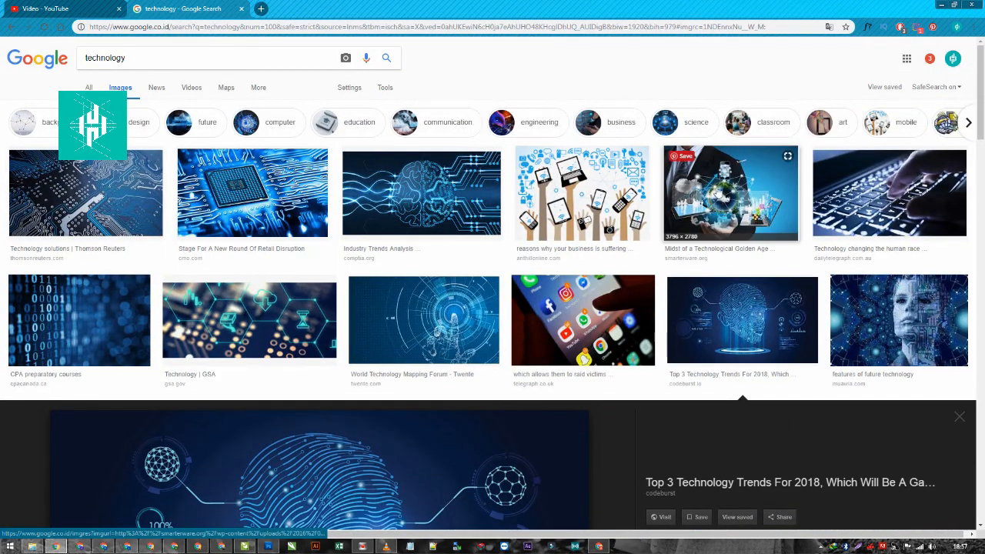
left_click(735, 193)
scroll(631, 259, "down", 3)
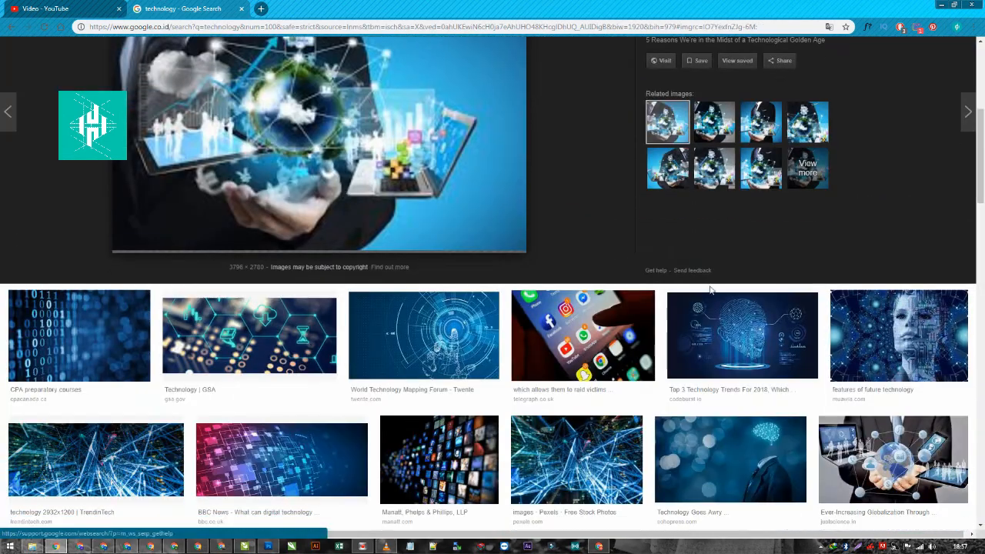
left_click(885, 324)
right_click(331, 283)
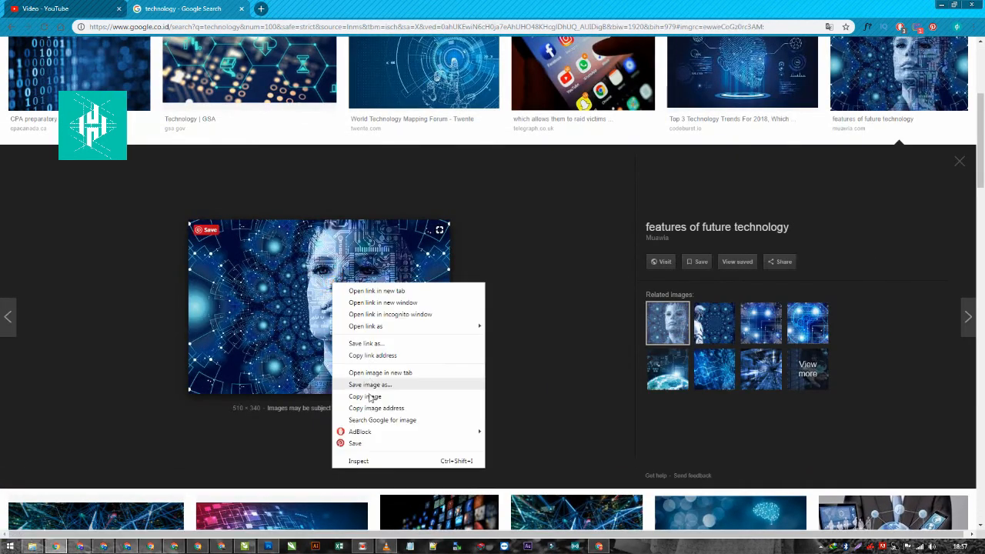
left_click(364, 397)
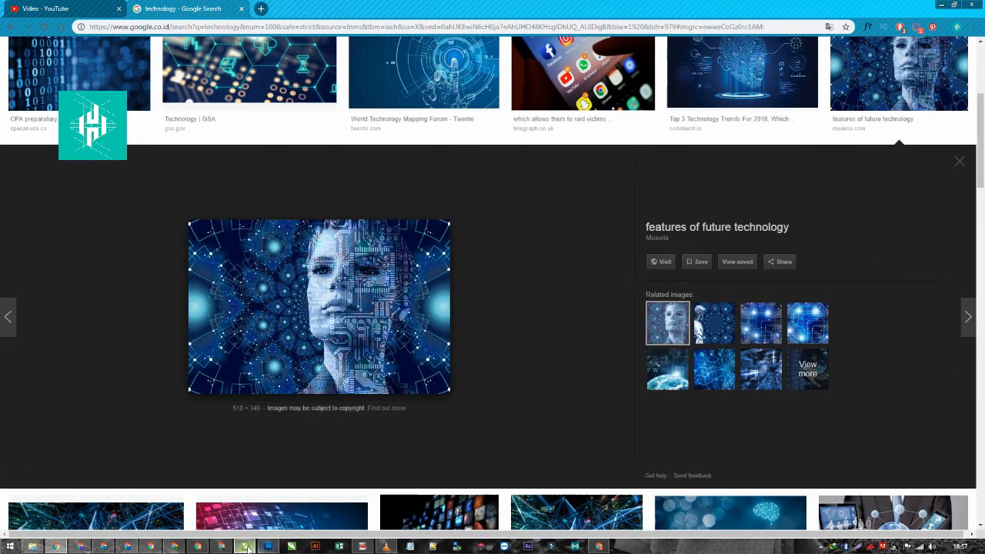
- Paste the circuit face image into CorelDRAW and place it in the empty area beside the page
left_click(244, 547)
key("ctrl+v")
left_click_drag(474, 311, 781, 263)
scroll(697, 292, "down", 1)
left_click_drag(508, 285, 524, 278)
scroll(497, 285, "up", 1)
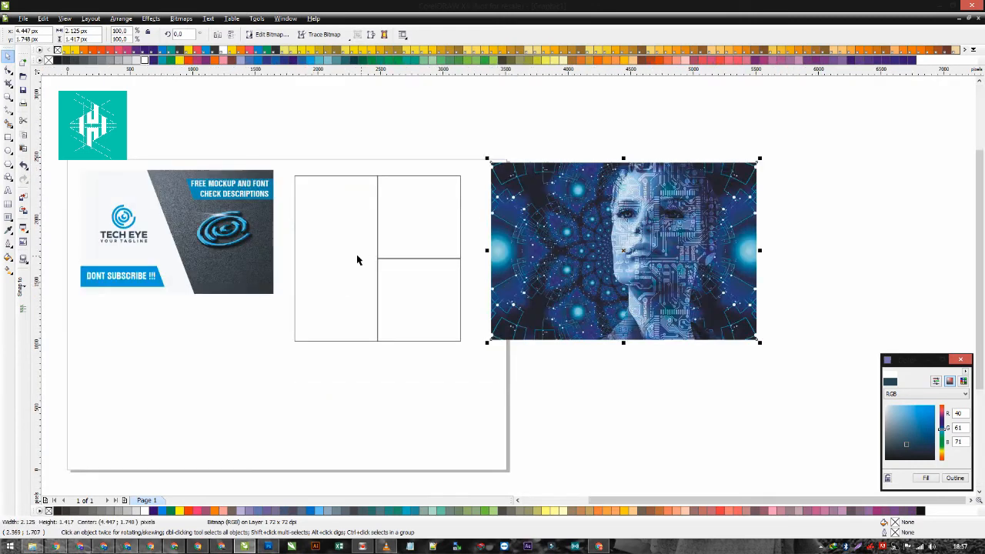
- Crop the face image to a 662 × 1324 px portrait by intersecting it with a vertically centred copy of the tall grid panel
left_click(355, 256)
left_click_drag(347, 244, 639, 225)
right_click(639, 225)
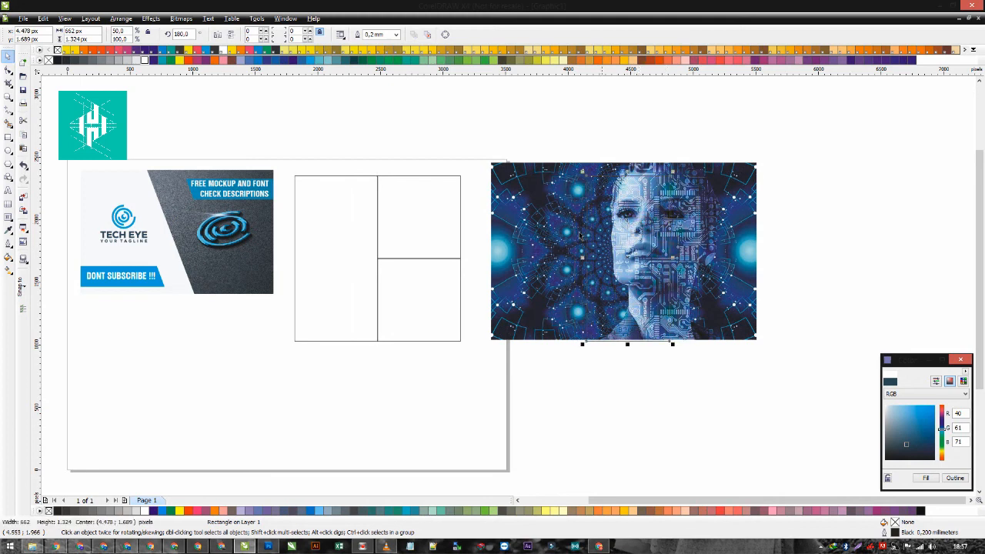
left_click(520, 245, "shift")
key("e")
left_click(324, 36)
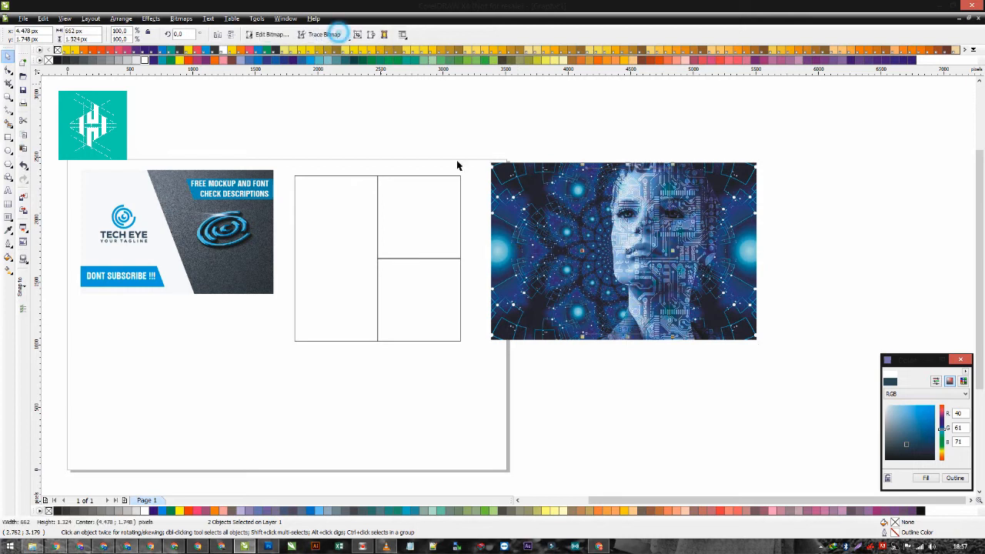
left_click(617, 223)
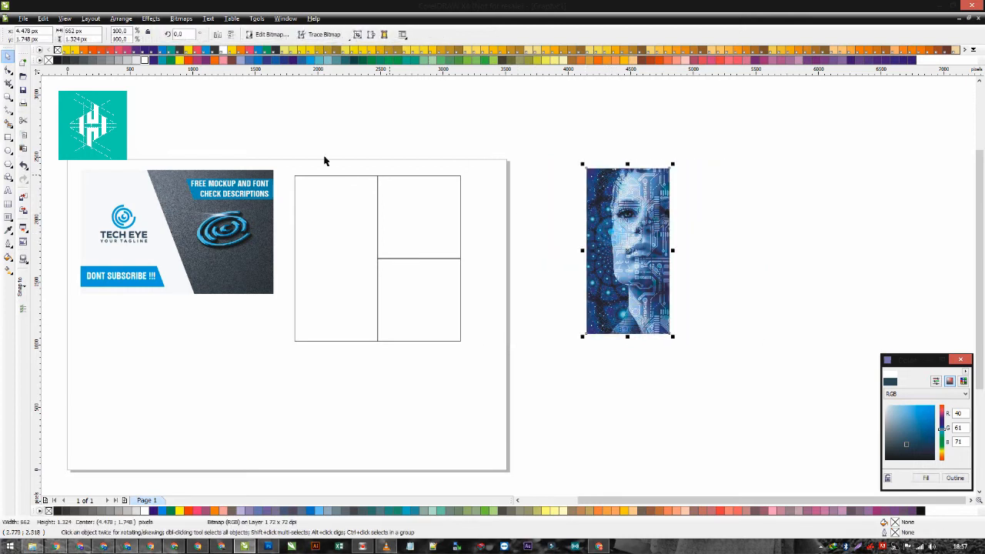
- Convert the cropped circuit face image to duotone (8-bit) colour mode
left_click(183, 19)
mouse_move(240, 130)
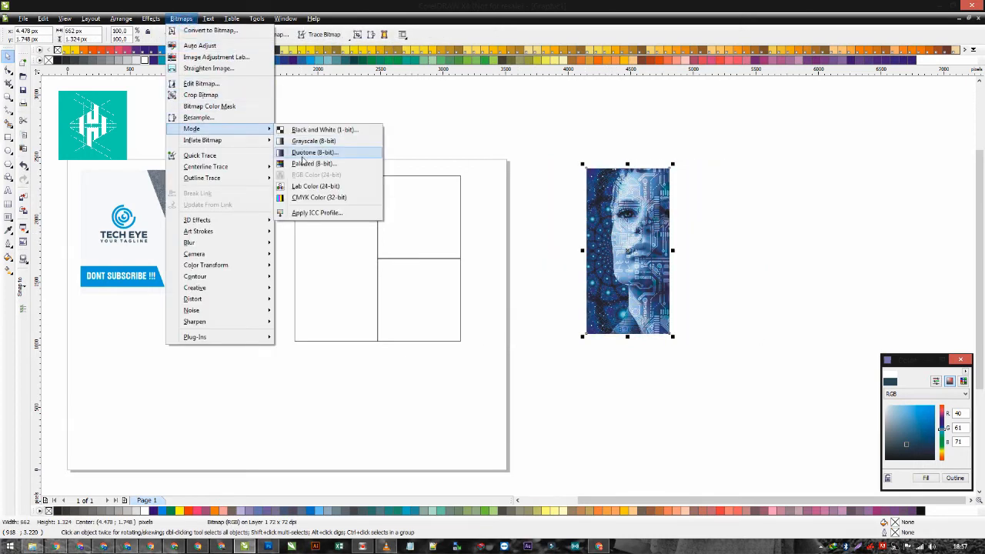
left_click(323, 151)
left_click(514, 398)
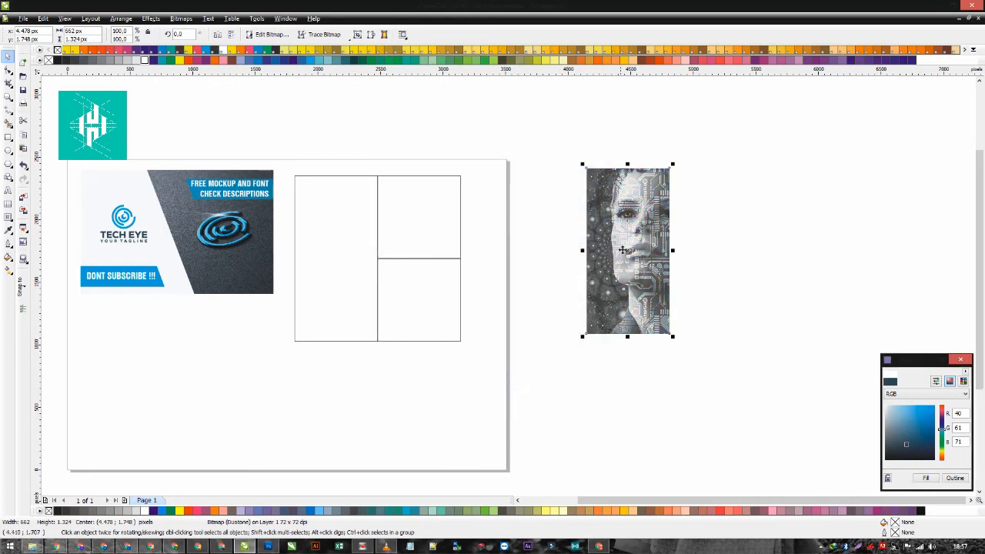
- Centre the duotone face image horizontally and vertically on the tall grid panel
left_click(327, 241, "shift")
key("c")
key("e")
left_click(359, 300)
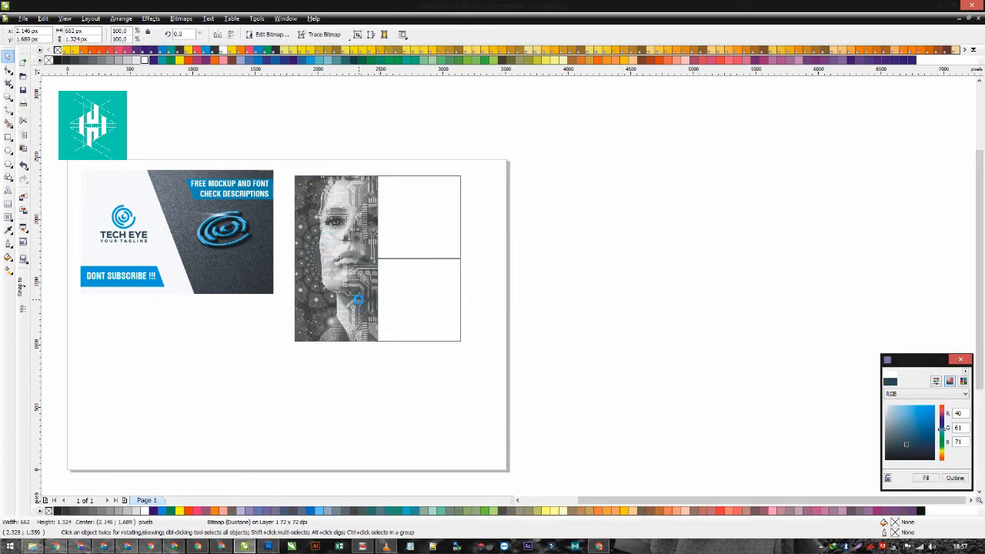
- Fill the tall grid panel with 90% black and remove its outline
scroll(322, 251, "up", 1)
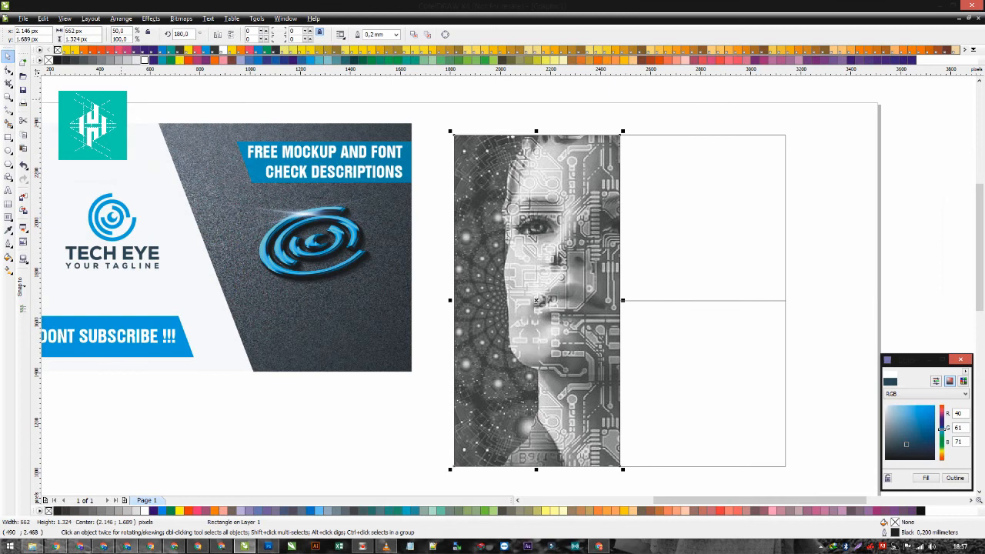
left_click(64, 61)
right_click(49, 60)
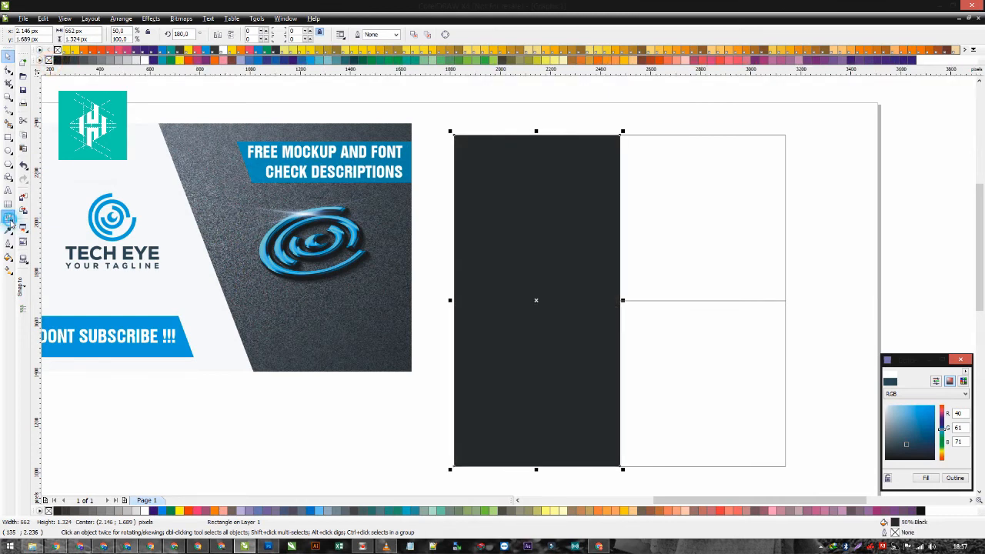
- Apply a uniform transparency to the dark tall panel covering the face image
left_click(9, 231)
left_click(6, 219)
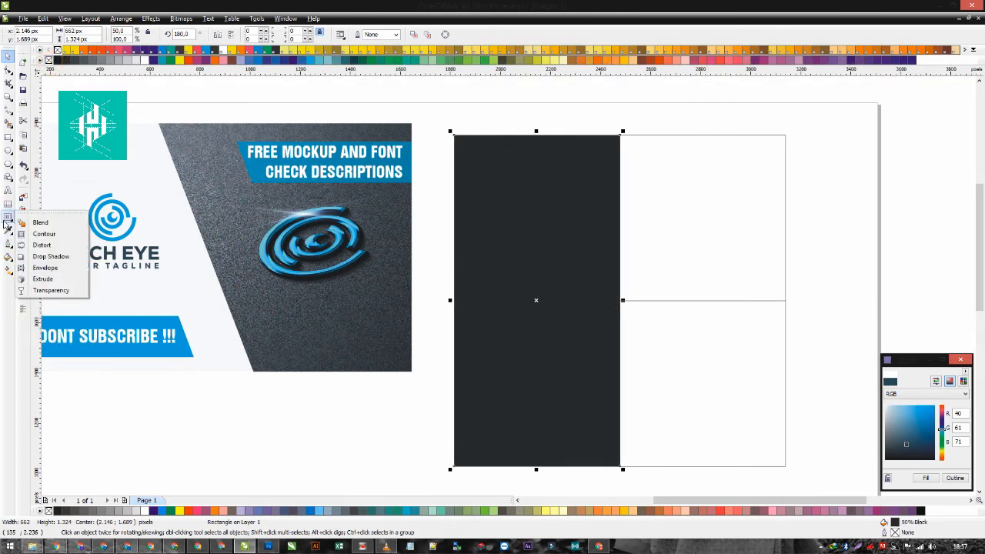
left_click(51, 290)
left_click(74, 36)
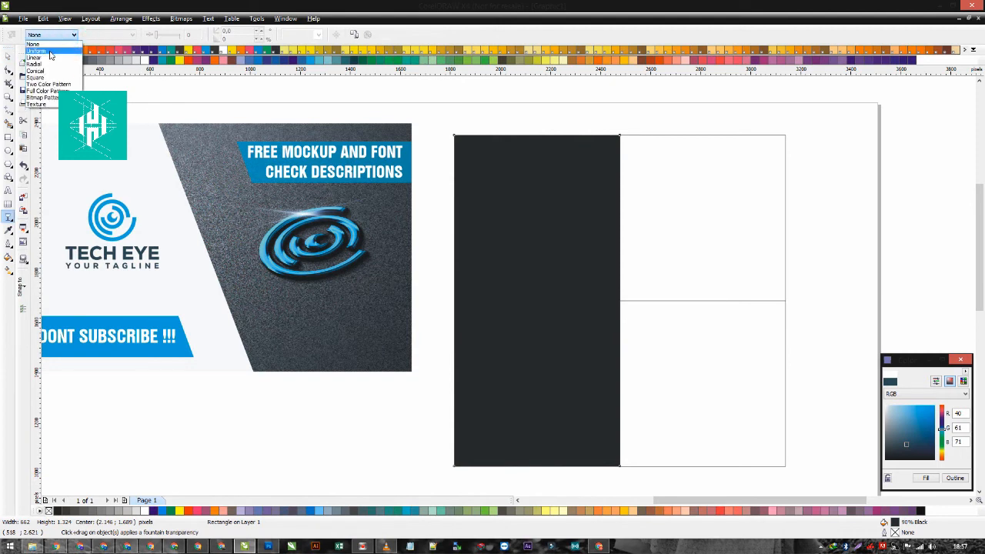
left_click(51, 50)
left_click(9, 56)
- Recolour the transparent overlay on the face to dark navy, RGB 14, 33, 43, and pick a darker shade, RGB 9, 22, 28
left_click(535, 252)
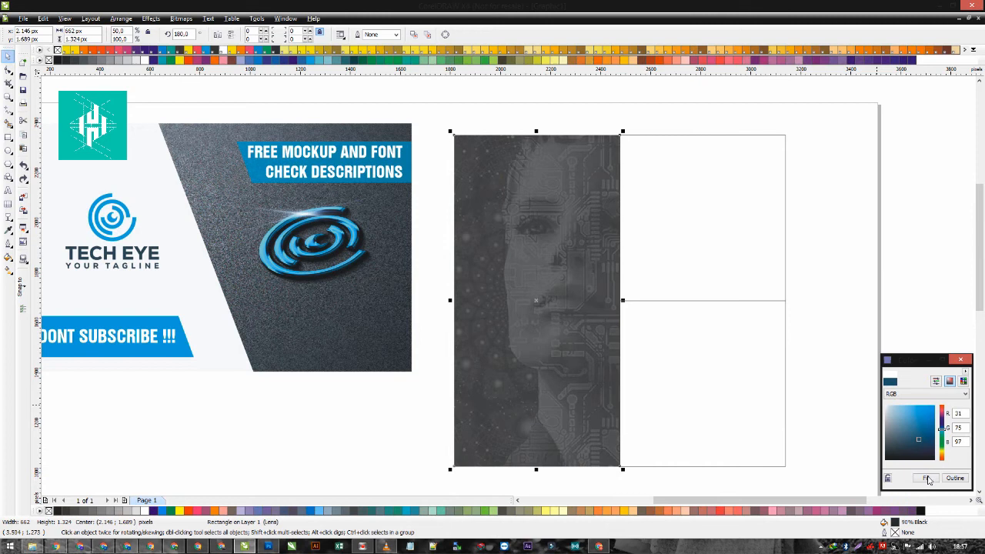
left_click(926, 478)
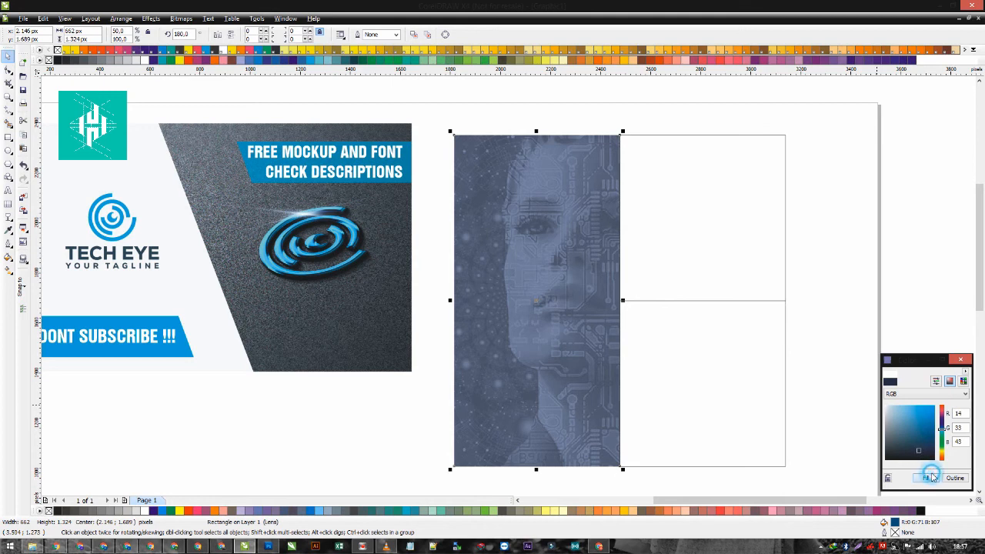
left_click(931, 476)
left_click(830, 326)
scroll(593, 308, "down", 1)
scroll(470, 273, "up", 1)
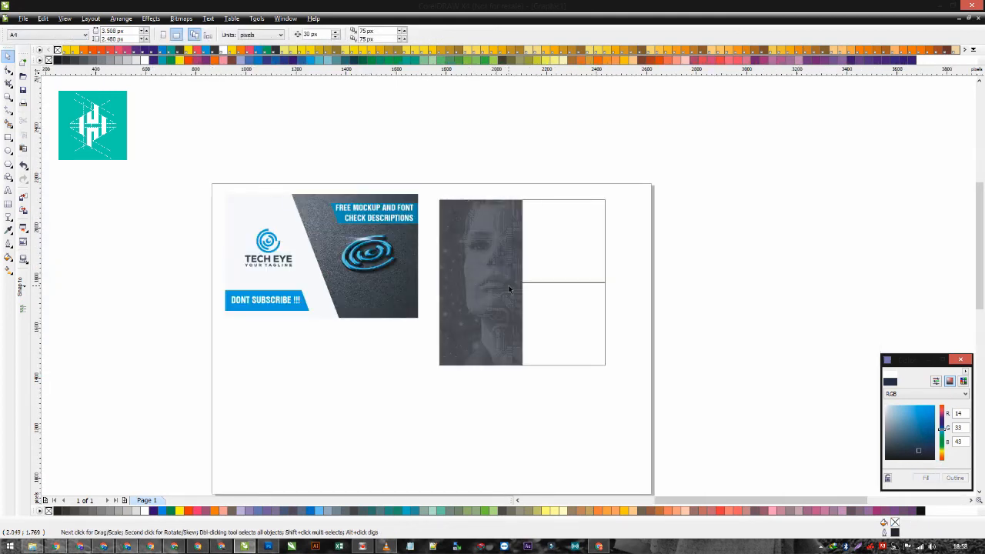
left_click(524, 290)
left_click(919, 453)
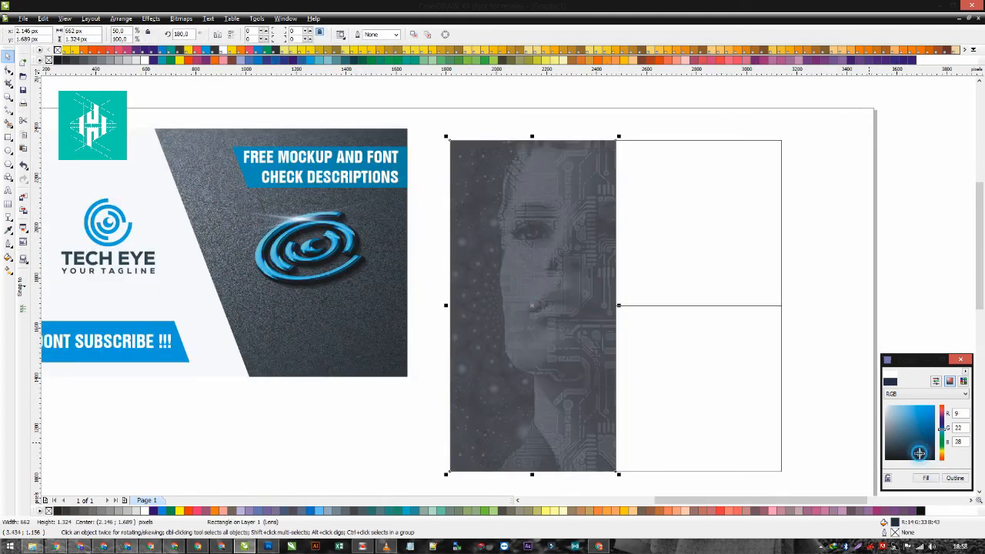
left_click(782, 331)
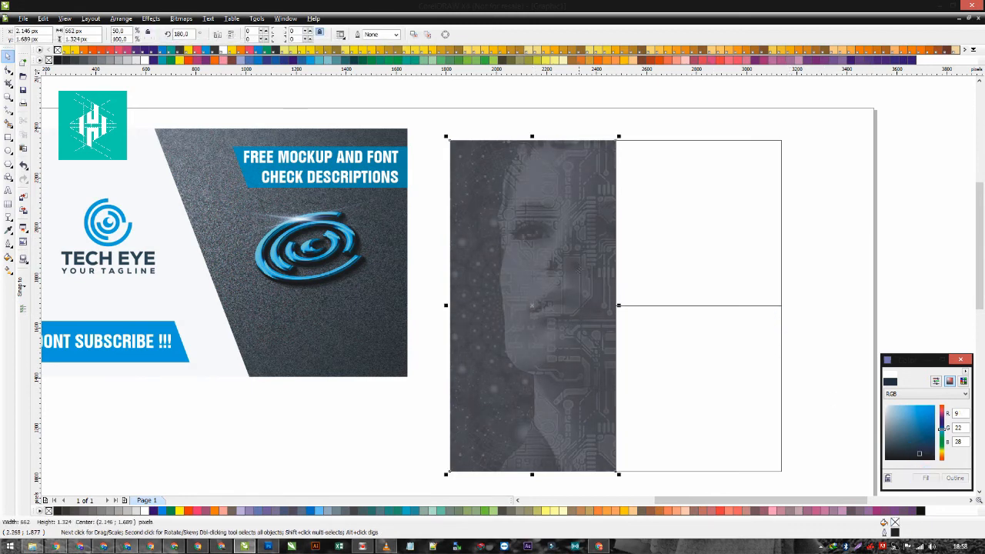
- Fill the grid's upper square with off-white and its lower square with the "DONT SUBSCRIBE !!!" banner's blue, both without outlines
left_click(237, 180)
left_click(108, 228)
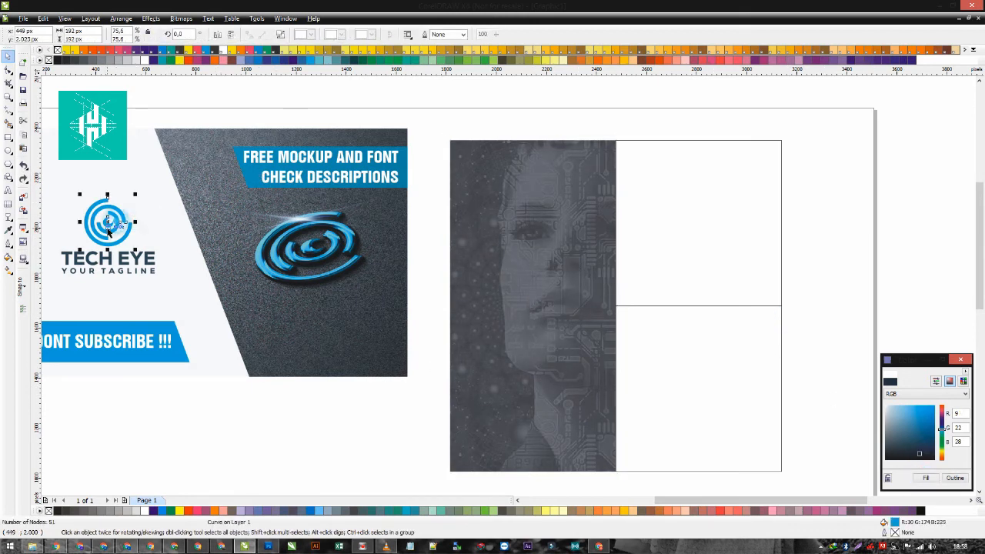
left_click(185, 291)
left_click(712, 247)
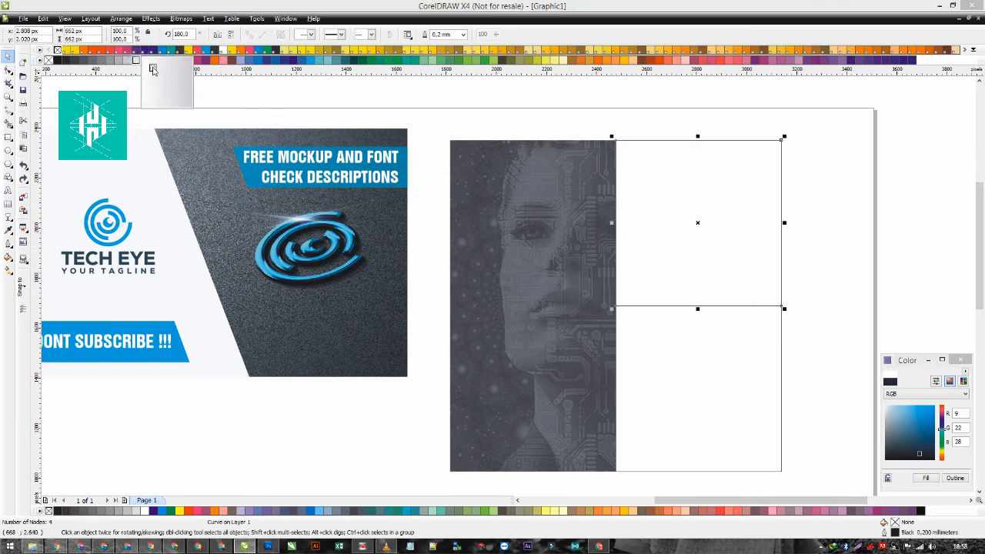
left_click(144, 60)
right_click(49, 60)
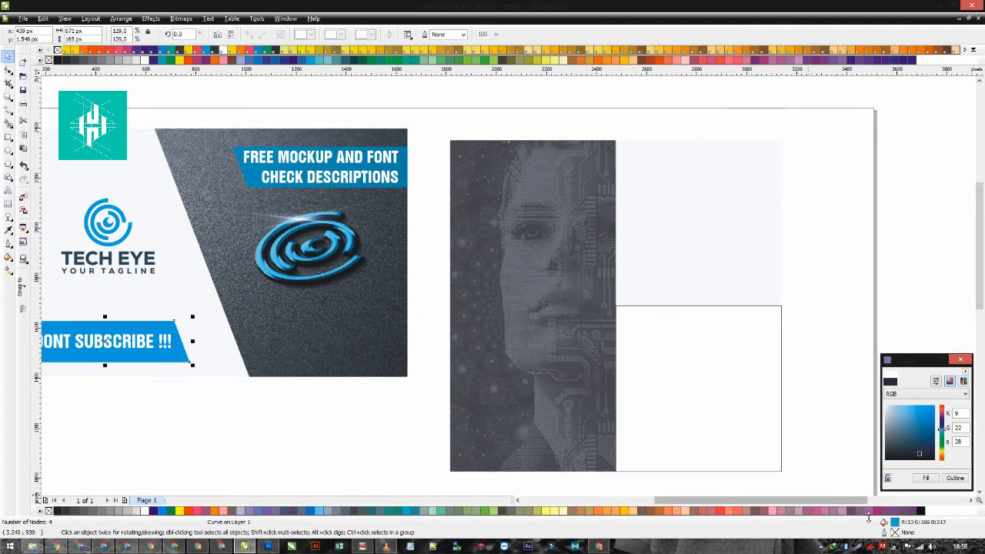
left_click_drag(695, 362, 695, 361)
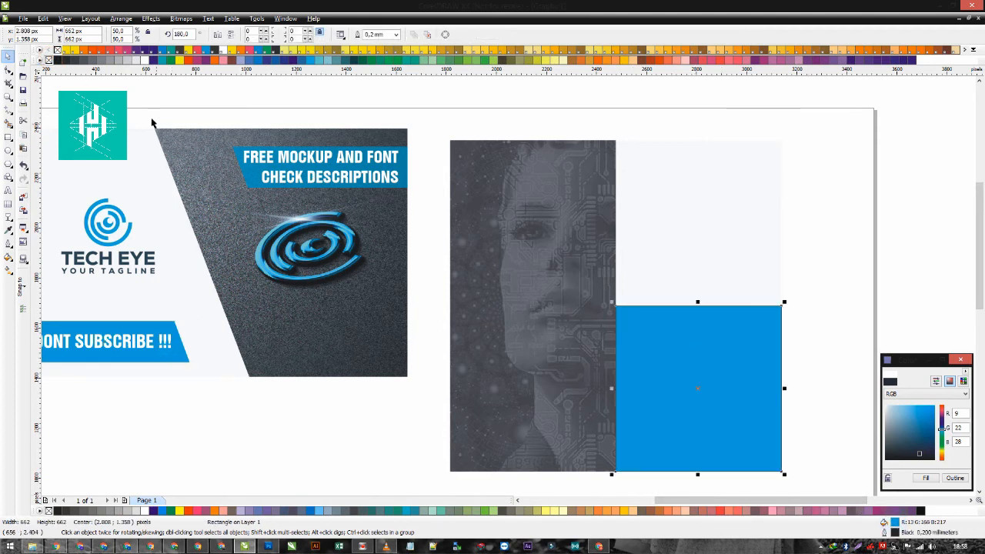
right_click(49, 60)
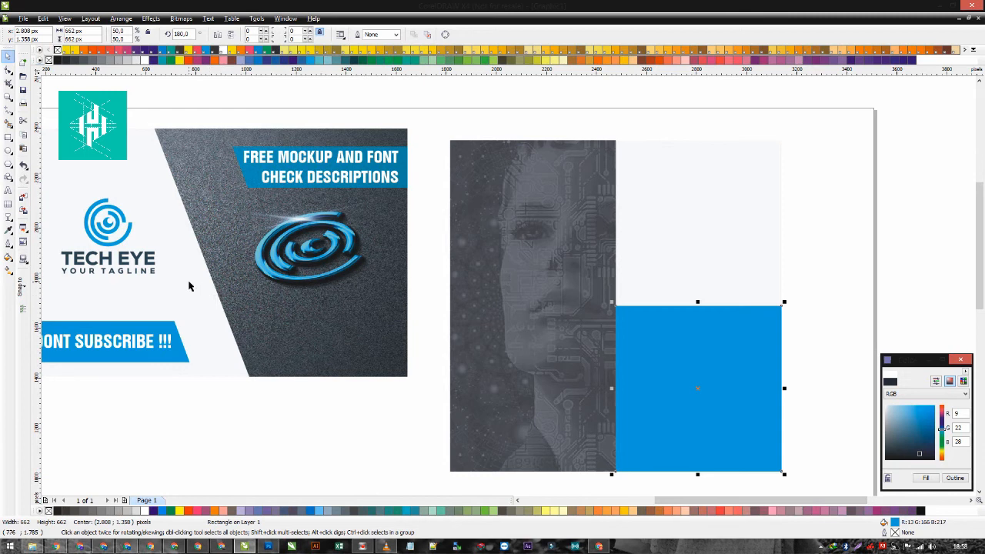
- Copy the TECH EYE logo with its tagline into the off-white square, scale it down and centre it there
left_click(116, 222)
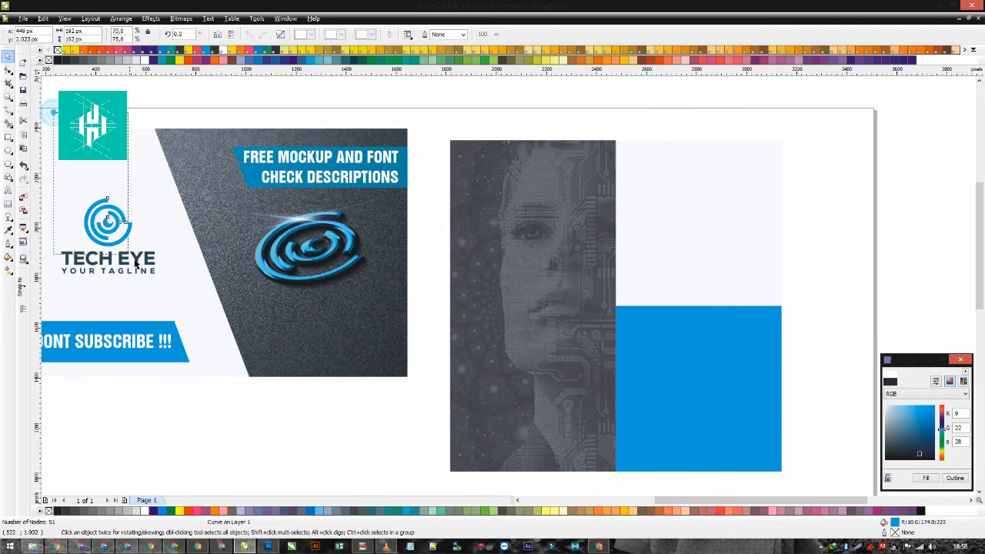
left_click_drag(134, 263, 760, 248)
left_click_drag(785, 178, 759, 197)
left_click(742, 180, "shift")
key("c")
key("e")
left_click(819, 211)
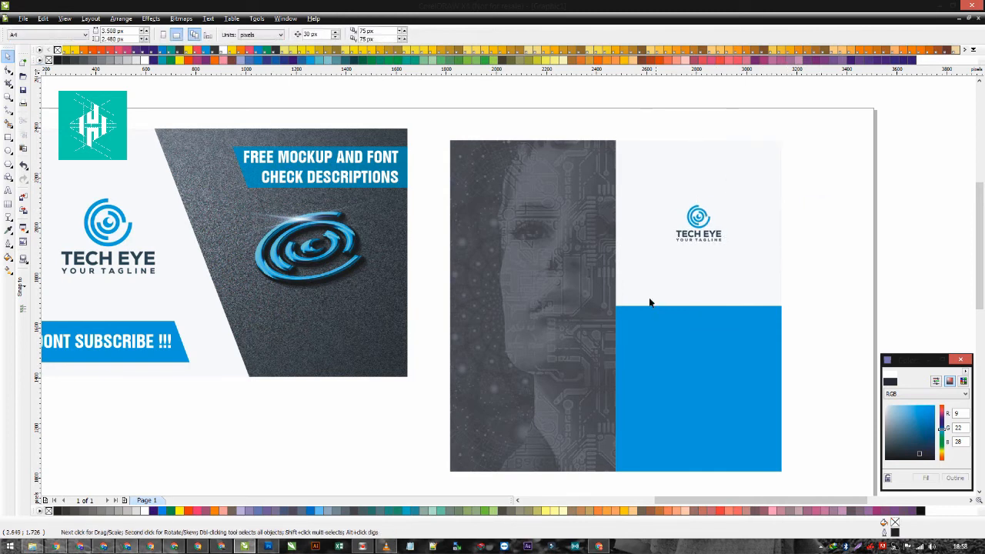
left_click(117, 233)
left_click(271, 242)
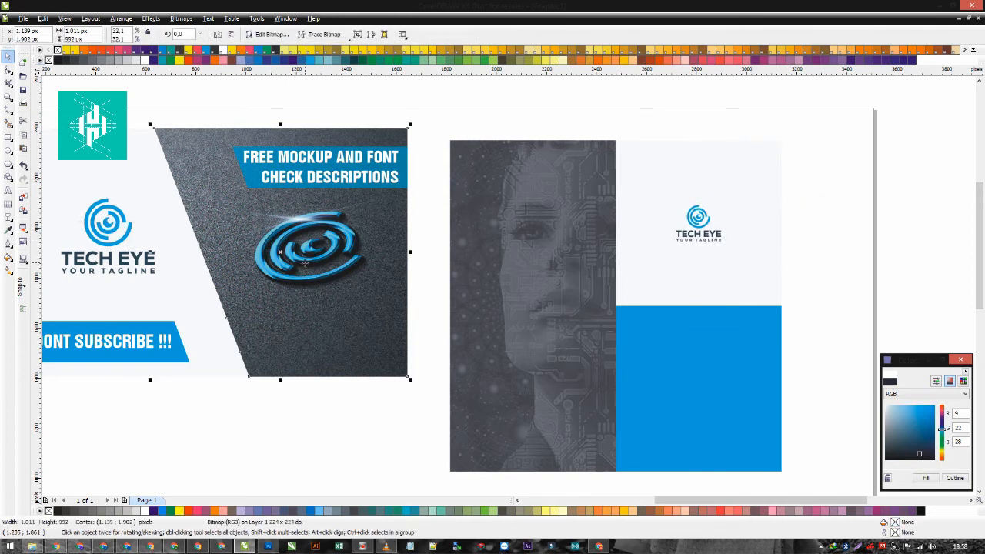
scroll(306, 266, "down", 1)
scroll(510, 289, "up", 1)
left_click_drag(429, 255, 776, 374)
key("ctrl+z")
- Recolour the transparent overlay on the face image with the blue of the lower grid square
scroll(739, 363, "down", 1)
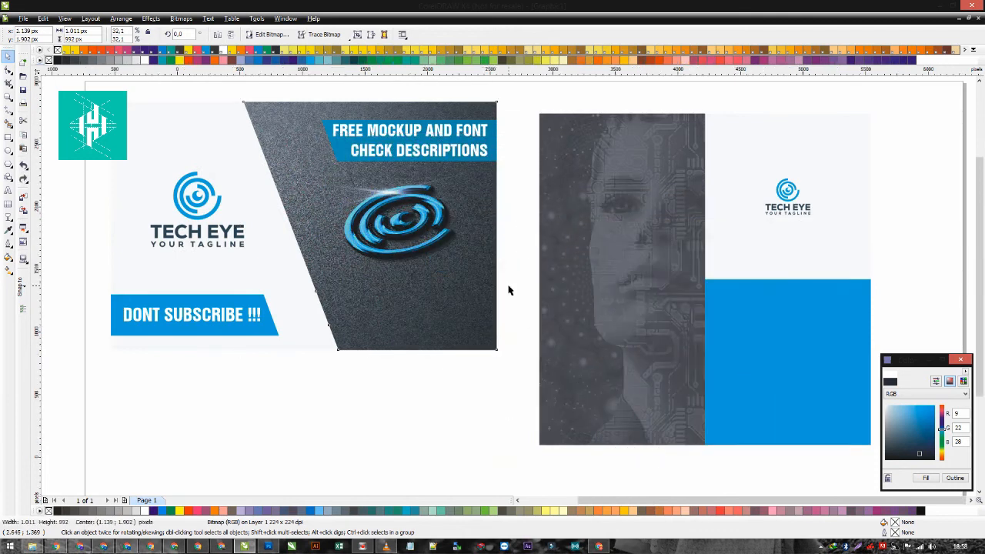
left_click(511, 282)
scroll(496, 269, "up", 1)
left_click(460, 285)
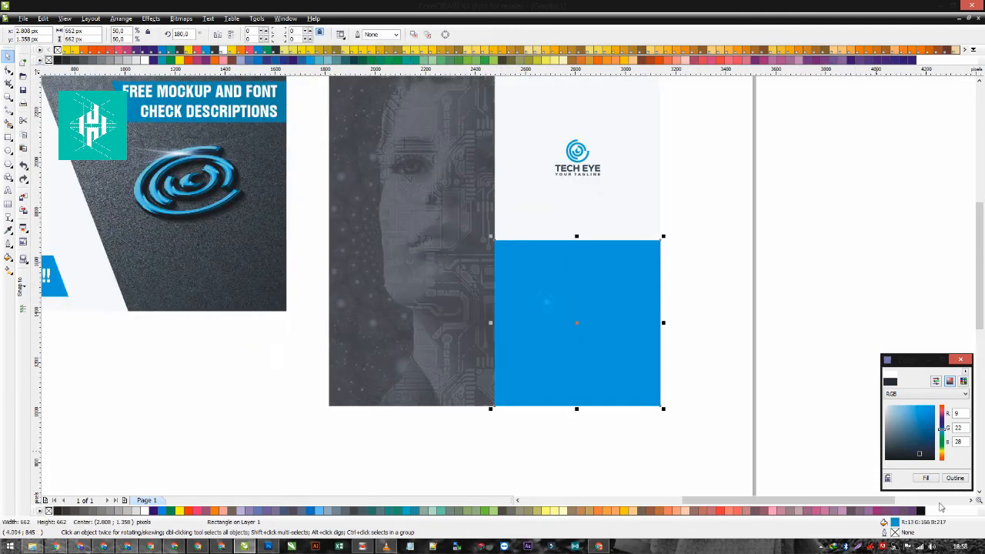
left_click_drag(388, 297, 389, 298)
left_click(554, 310)
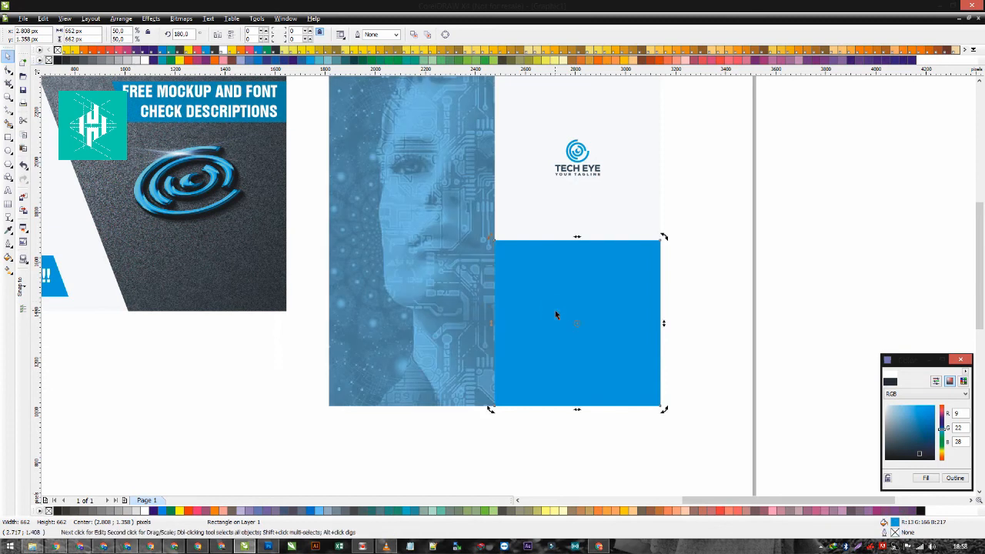
key("Delete")
left_click(416, 271)
right_click(379, 258)
left_click_drag(420, 256, 378, 260)
key("ctrl+z")
key("ctrl+z")
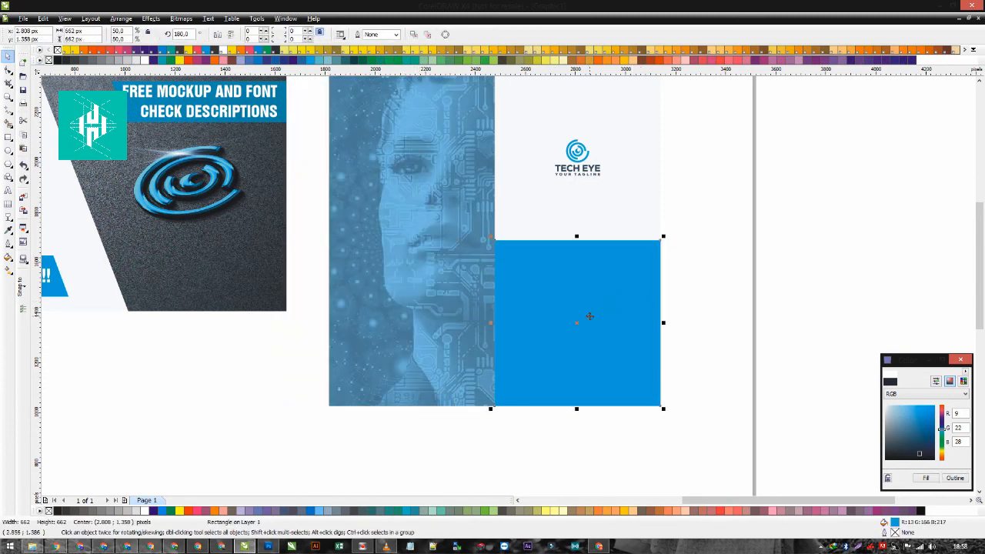
- Strengthen the blue tint of the overlay covering the face image
left_click_drag(465, 280, 400, 268)
right_click(401, 268)
left_click_drag(428, 332, 495, 332)
scroll(497, 334, "down", 1)
left_click(485, 328)
- Import the metallic logo mockup image from the file folder, scale it to about 1862 × 1196 px and place it beside the page
left_click(33, 547)
left_click_drag(227, 77, 336, 394)
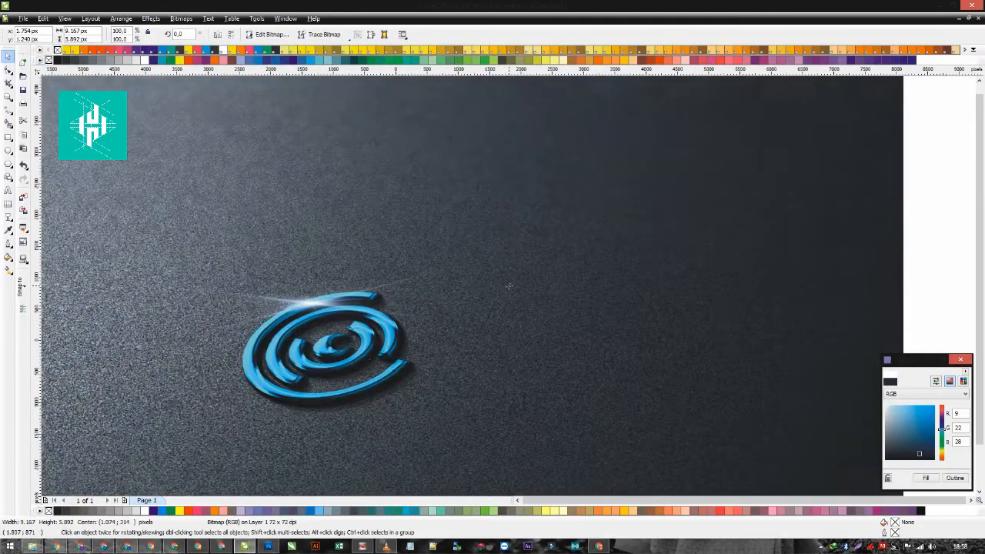
scroll(531, 273, "down", 2)
left_click_drag(631, 207, 508, 285)
left_click_drag(505, 303, 601, 260)
scroll(578, 261, "up", 5)
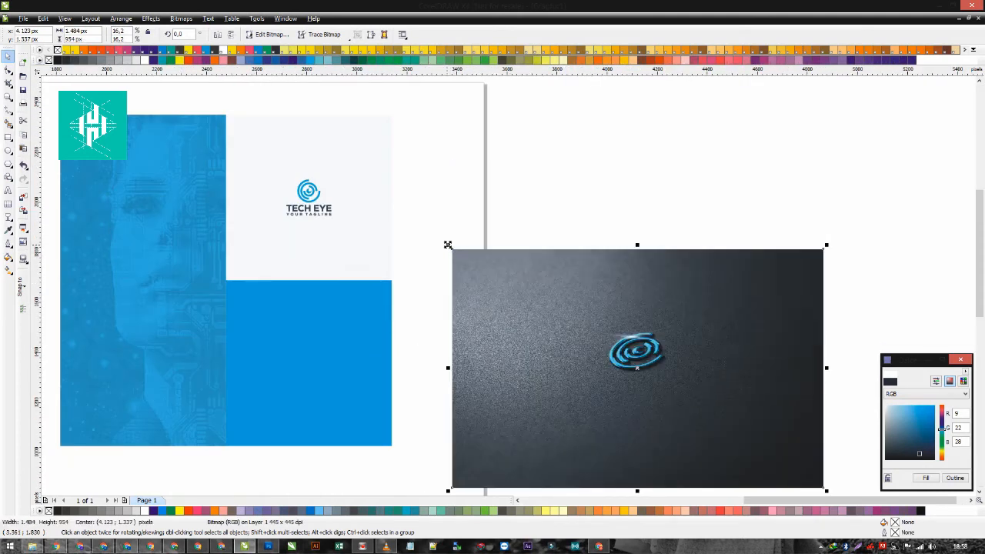
left_click_drag(448, 245, 400, 215)
left_click_drag(451, 279, 468, 280)
- Crop the mockup image to a 662 × 662 px square around its logo by intersecting it with a copy of the blue square
left_click_drag(345, 319, 688, 303)
left_click(756, 290, "shift")
left_click(339, 36)
left_click(477, 259)
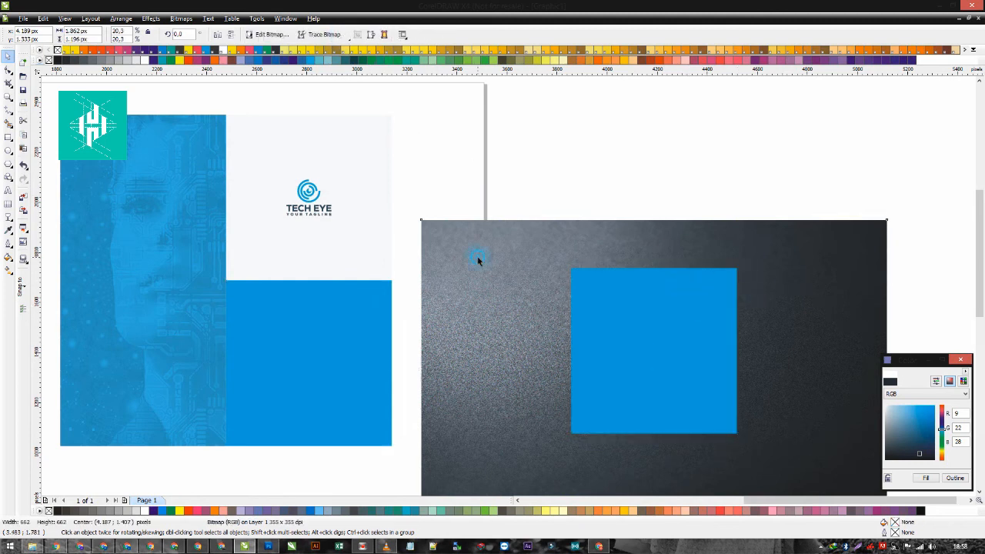
scroll(494, 288, "down", 1)
key("Delete")
left_click(589, 315)
key("Delete")
- Centre the cropped mockup image horizontally and vertically on the grid's lower blue square
left_click(560, 307)
scroll(431, 300, "up", 1)
left_click(486, 301, "shift")
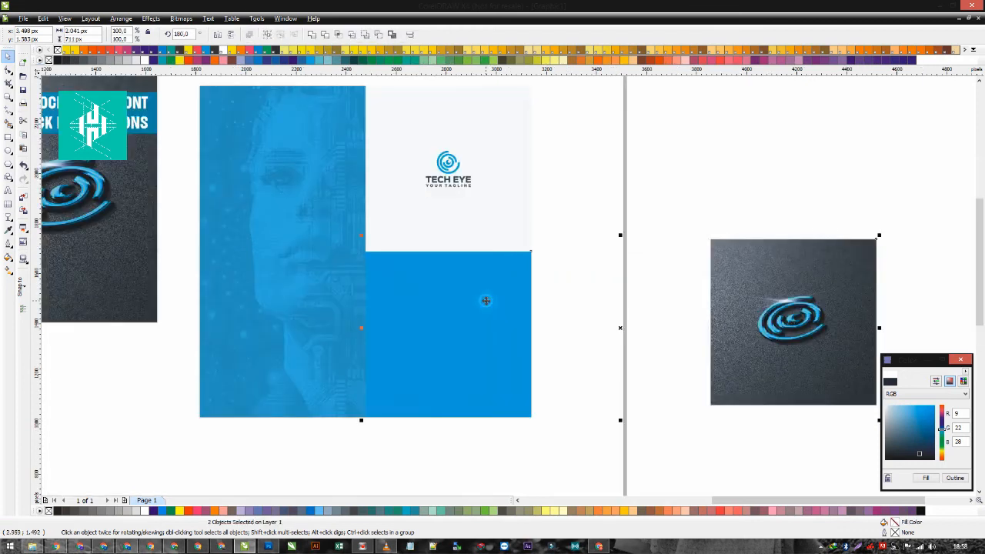
key("c")
key("e")
left_click(571, 301)
- Delete the blue square that shares the lower grid position with the mockup image
left_click(466, 309)
key("shift+Page_Down")
left_click(460, 299)
key("Delete")
scroll(567, 302, "down", 1)
scroll(495, 271, "up", 1)
left_click(393, 267)
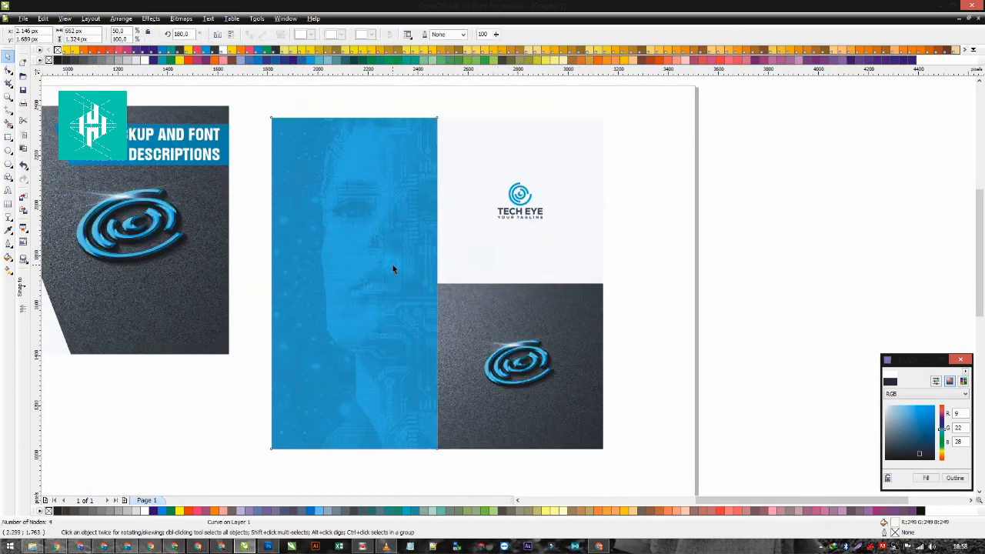
left_click(364, 241)
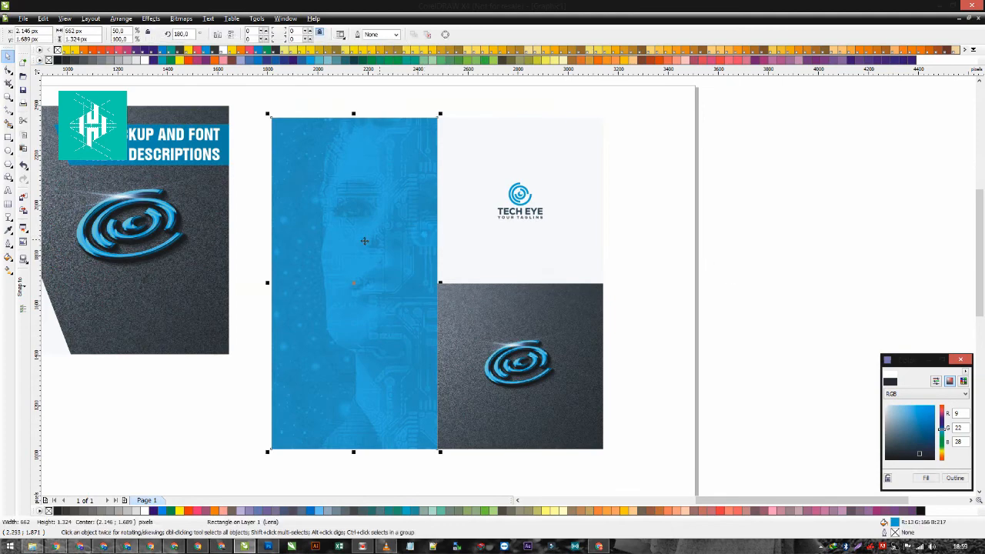
- Switch to Chrome, open lipsum.com and copy the "What is Lorem Ipsum?" paragraph
left_click(56, 546)
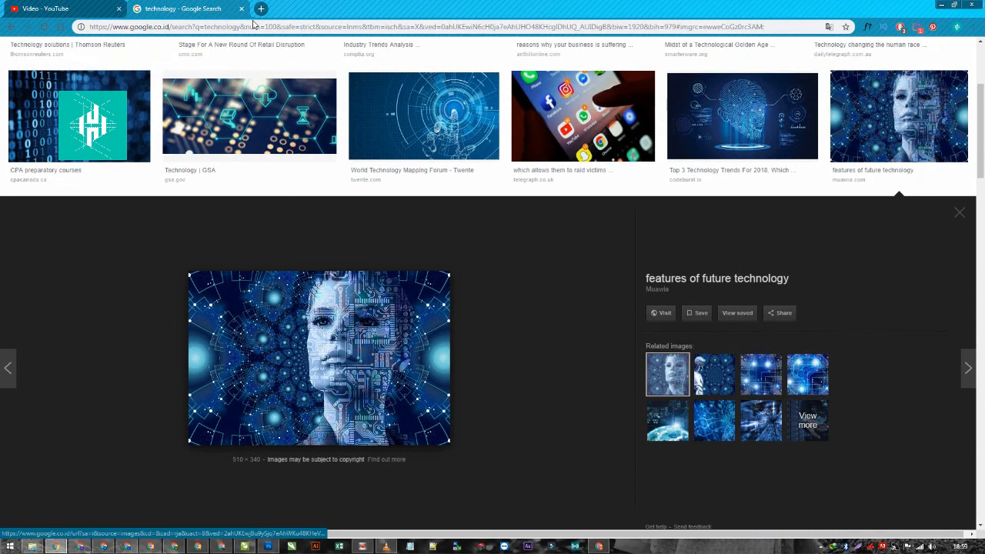
left_click(250, 26)
type("lore")
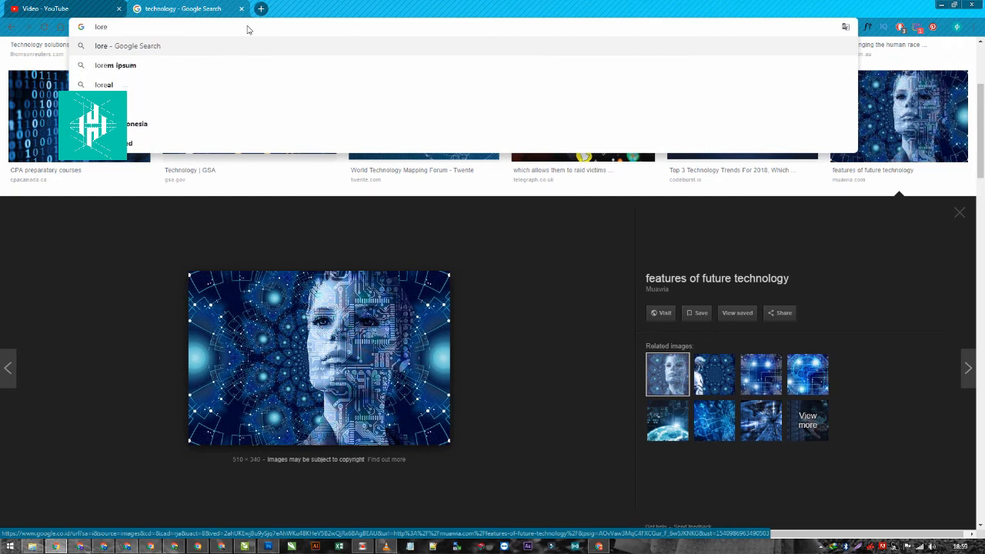
key("Down")
key("Return")
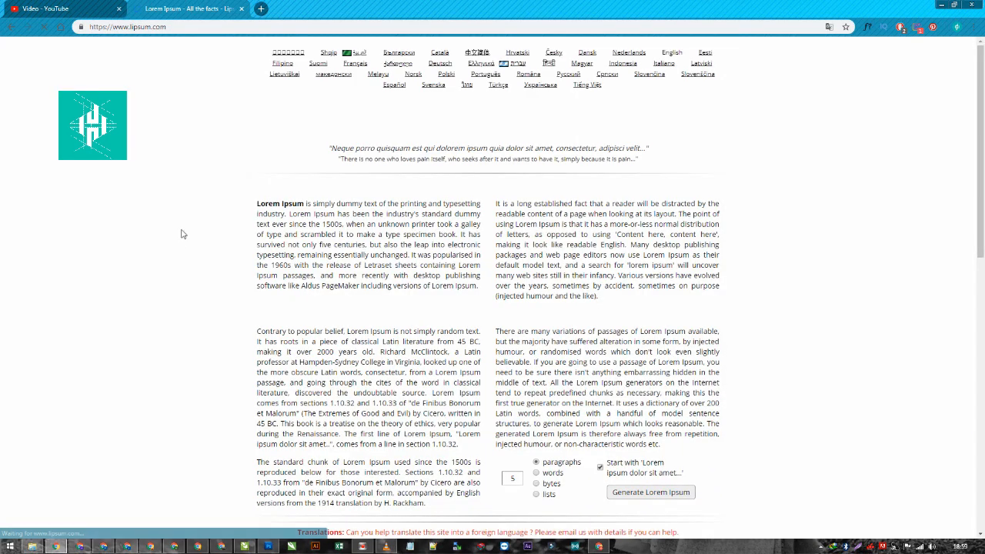
left_click_drag(257, 203, 478, 286)
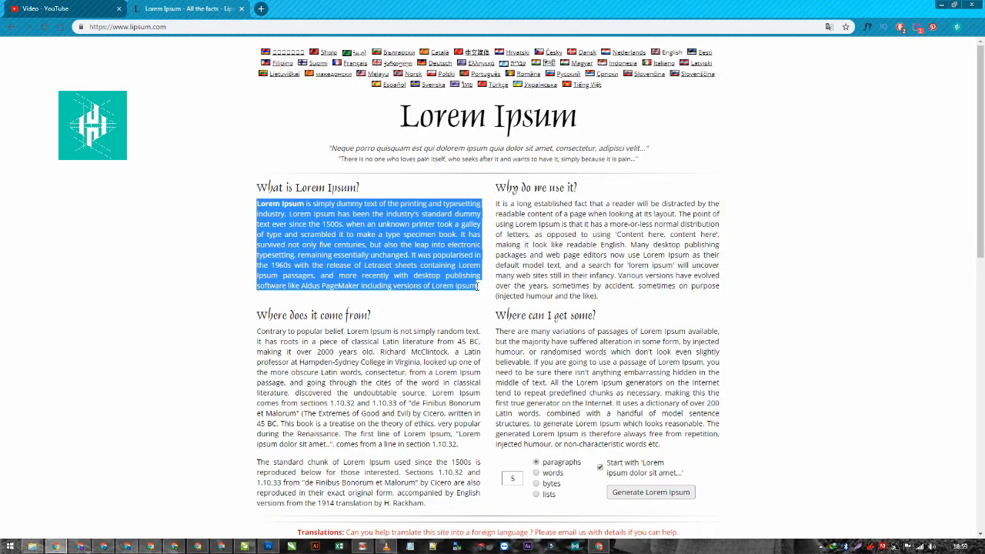
- Switch back to CorelDRAW and paste the Lorem Ipsum paragraph as artistic text below the image grid
left_click(245, 546)
left_click(11, 190)
scroll(336, 371, "down", 1)
left_click(469, 355)
key("ctrl+v")
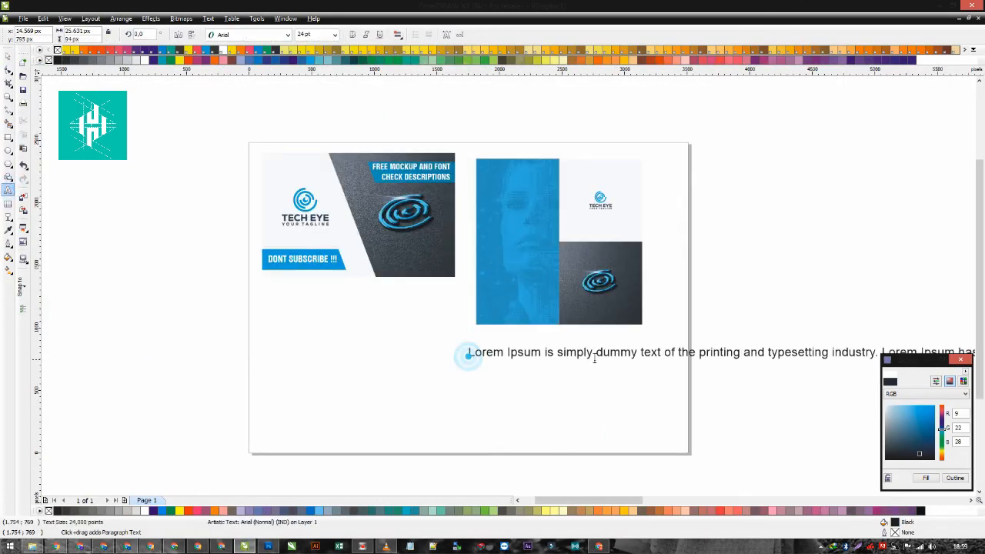
- Break the Lorem Ipsum text into six lines, splitting it at sentence ends and commas
scroll(654, 358, "down", 1)
scroll(526, 285, "up", 1)
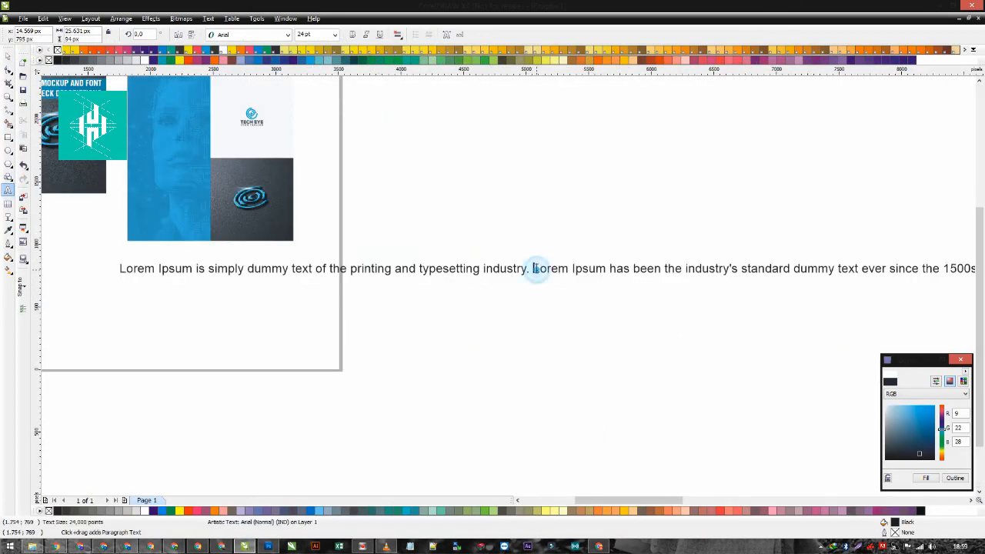
key("Return")
left_click(579, 282)
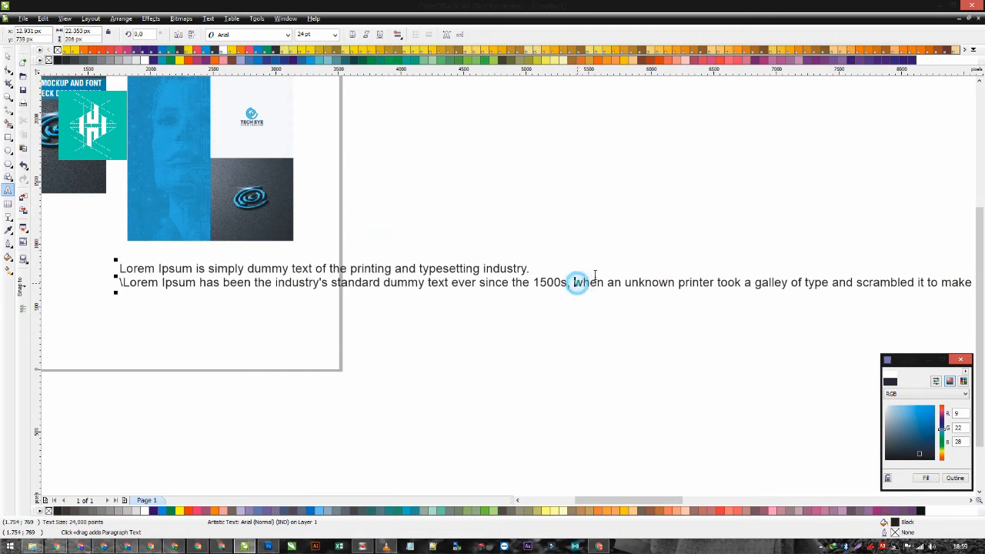
key("Return")
left_click(649, 296)
key("Return")
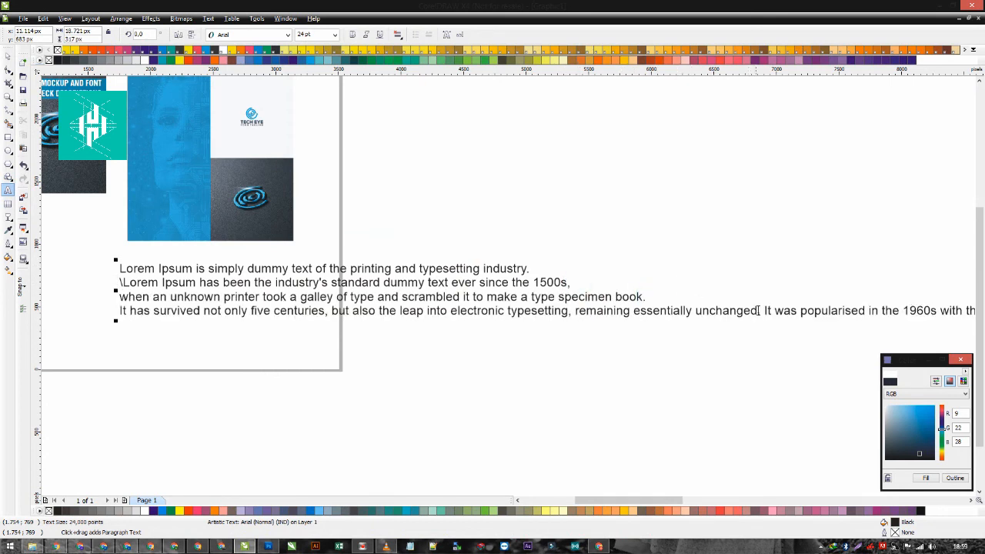
left_click(763, 310)
key("Return")
left_click(687, 324)
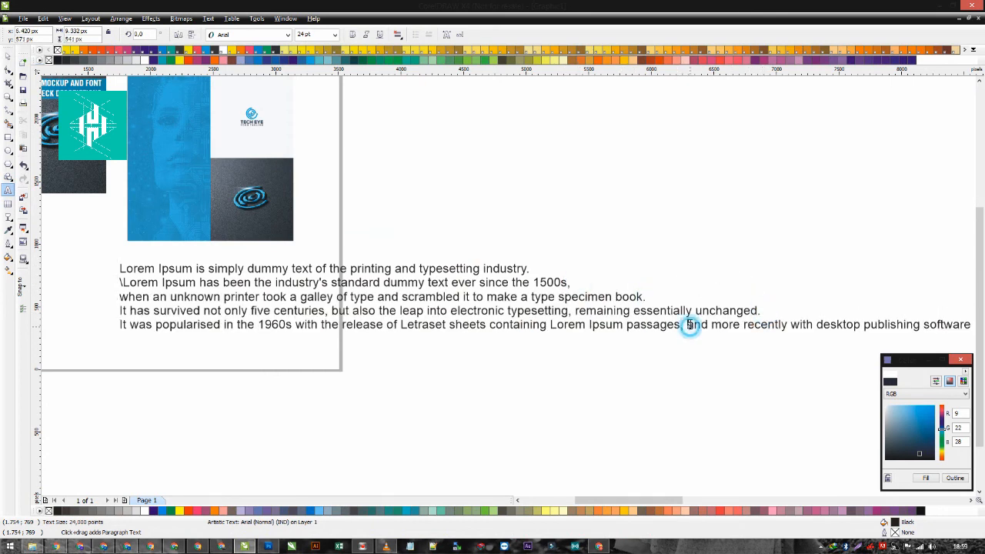
key("Return")
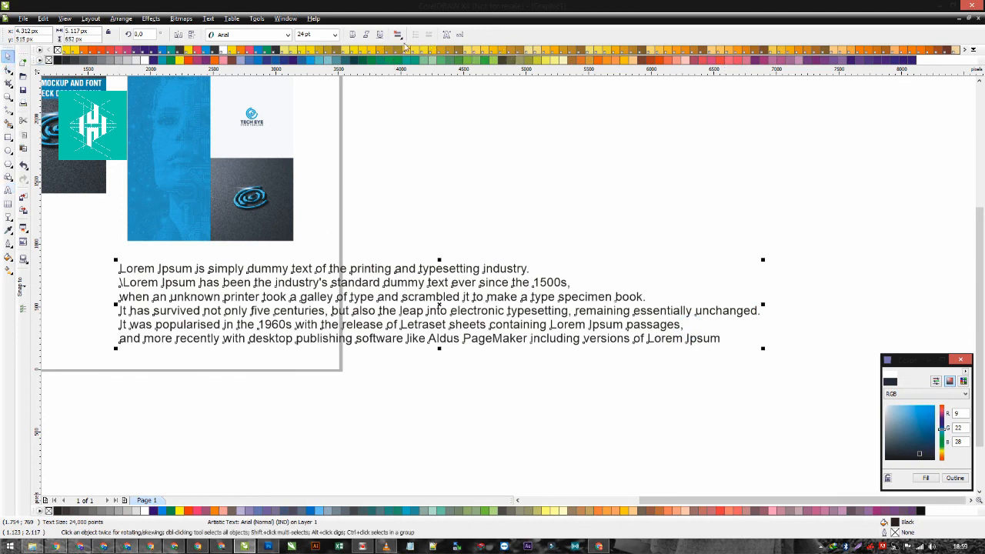
- Centre-align the Lorem Ipsum text and change its font to a lighter Gotham style
left_click(397, 35)
left_click(420, 69)
left_click(254, 36)
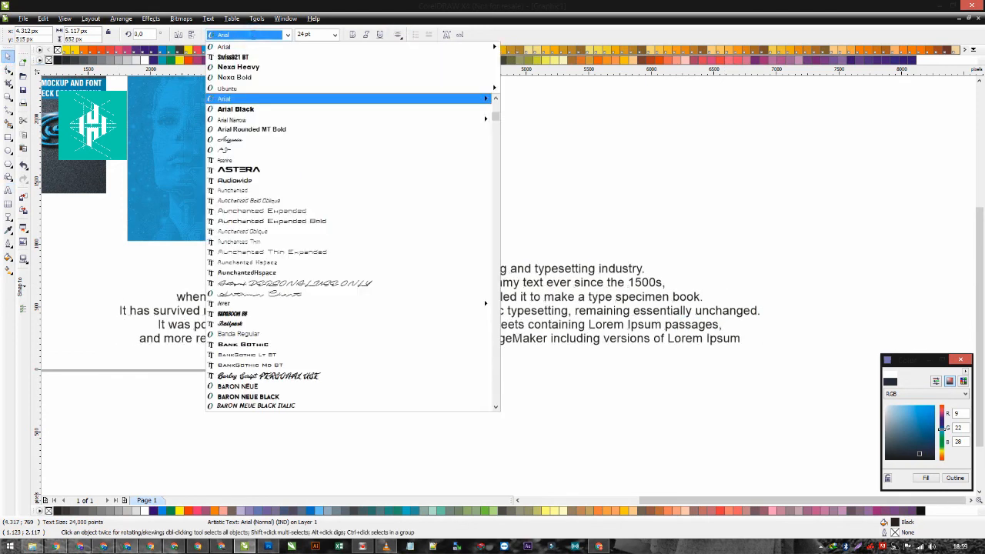
scroll(264, 344, "down", 1)
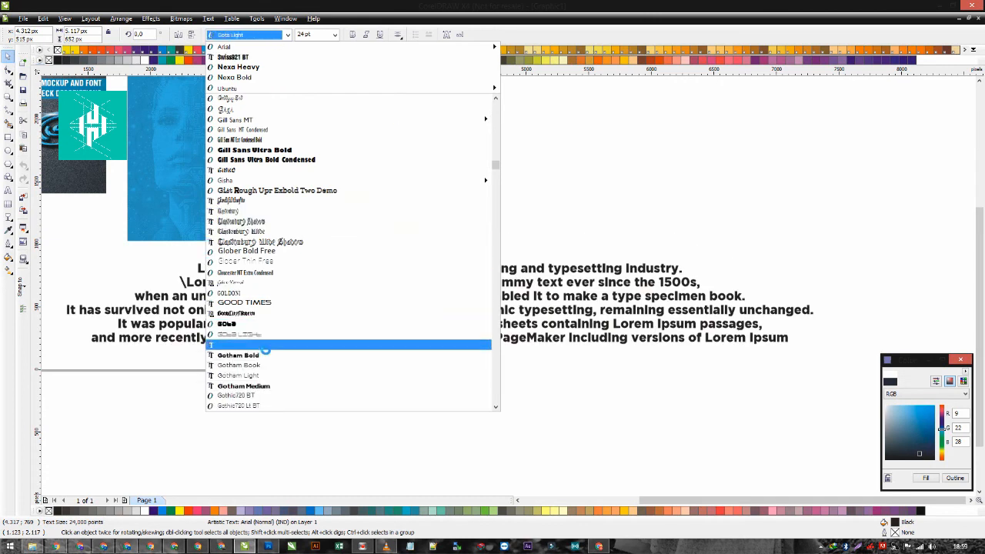
left_click(263, 370)
- Shrink the Lorem Ipsum text to about 922 px wide, convert it to curves, ungroup it and combine it into one curve
left_click_drag(802, 346, 196, 287)
scroll(171, 228, "up", 1)
key("ctrl+q")
key("ctrl+u")
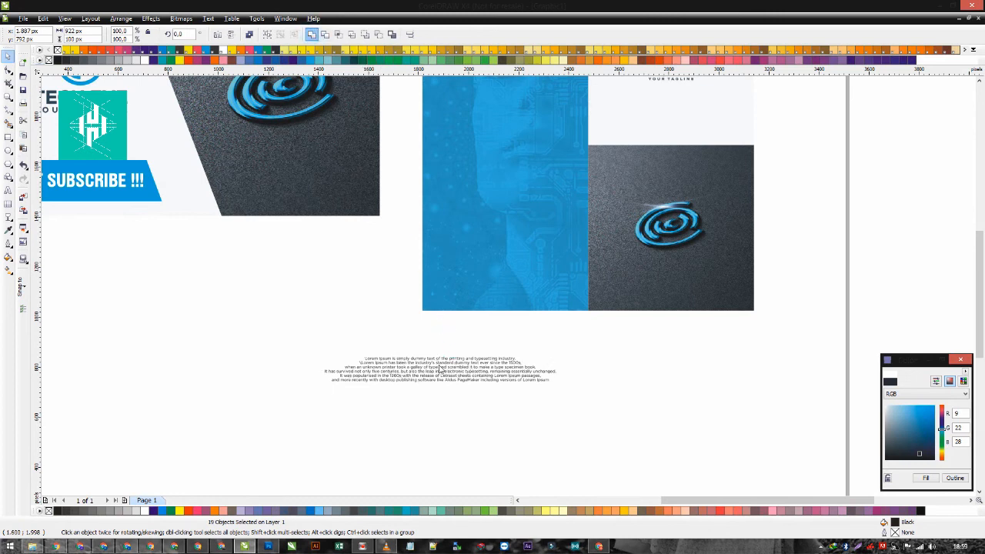
key("ctrl+l")
- Move the paragraph onto the blue face panel, centre it horizontally there, scale it down and fill it white
left_click_drag(437, 366, 485, 238)
left_click(514, 183, "shift")
key("c")
left_click(514, 184, "shift")
left_click_drag(624, 224, 571, 201)
left_click(144, 60)
left_click(361, 275)
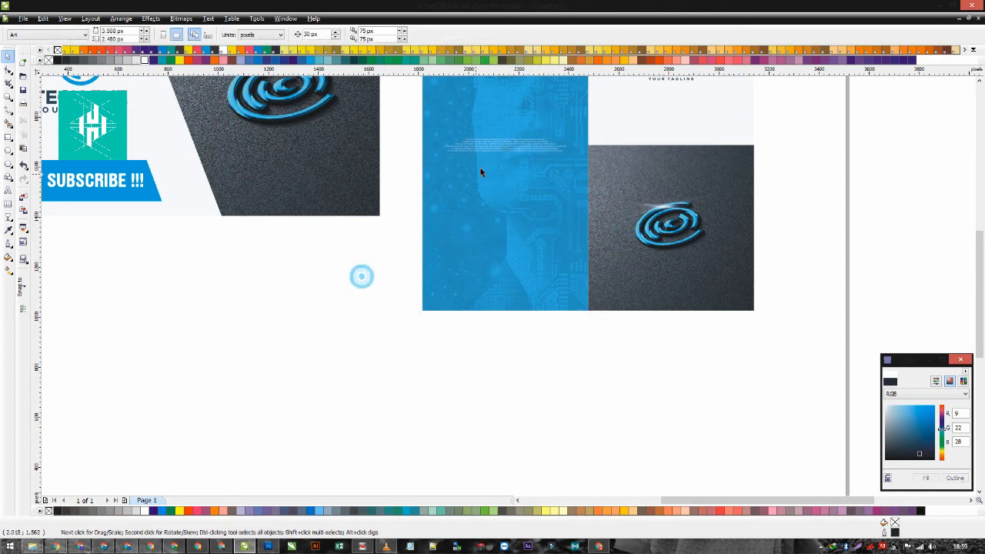
- Enlarge the white paragraph on the blue panel to about 544 px wide
scroll(493, 231, "up", 3)
left_click_drag(585, 315, 591, 324)
scroll(590, 326, "up", 1)
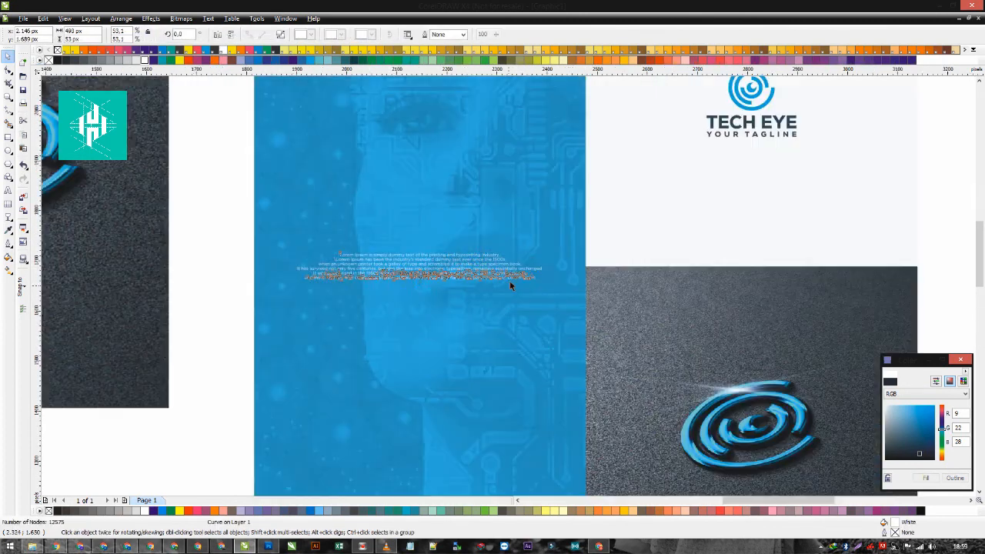
mouse_move(543, 253)
left_mouse_down()
mouse_move(567, 229)
mouse_move(543, 247)
left_mouse_up()
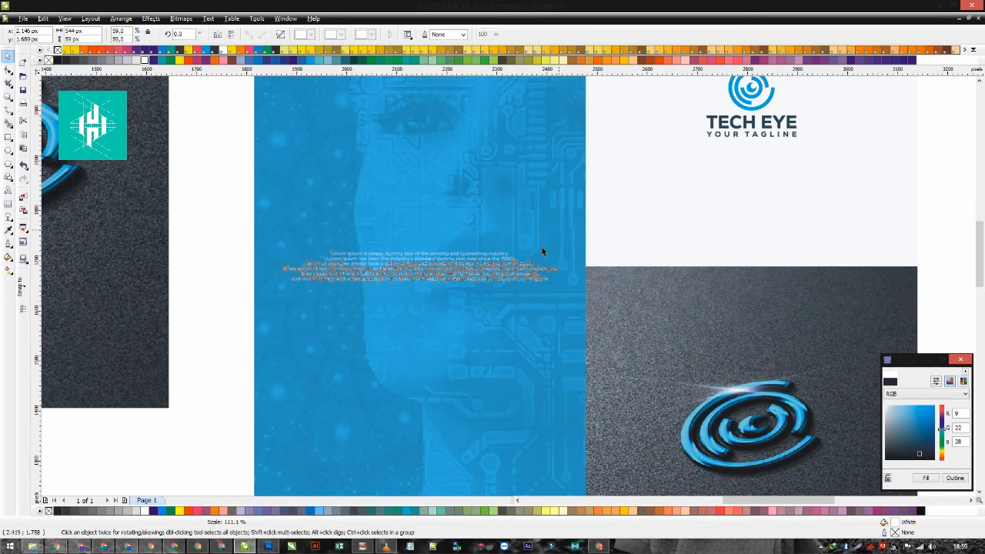
scroll(451, 313, "down", 1)
left_click(352, 346)
scroll(508, 285, "down", 1)
scroll(510, 277, "up", 1)
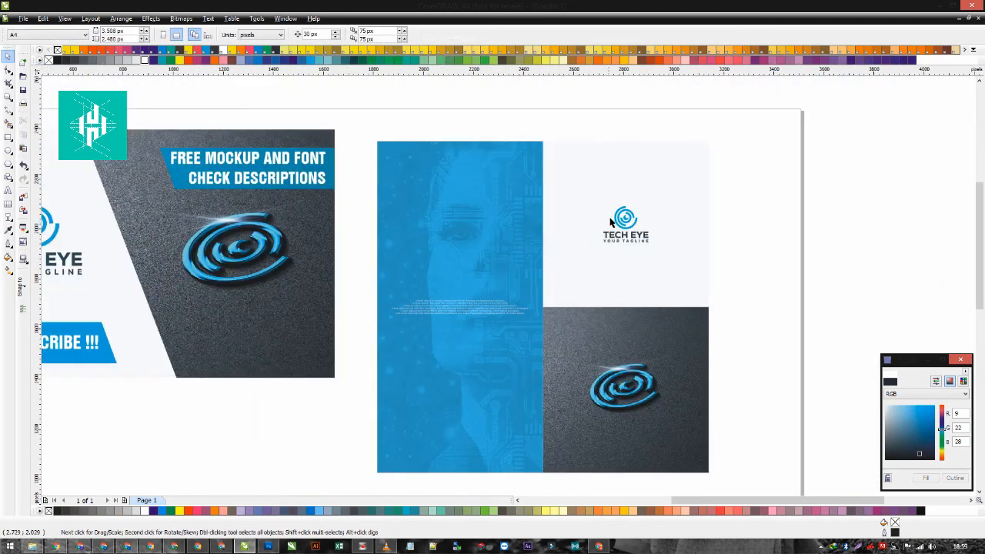
- Ungroup the small TECH EYE logo and place a white copy of its eye icon, about 244 px wide, on the blue panel's upper part
left_click(611, 216)
left_click(621, 214)
key("ctrl+u")
left_click_drag(757, 193, 601, 237)
left_click_drag(624, 221, 460, 232)
right_click(460, 232)
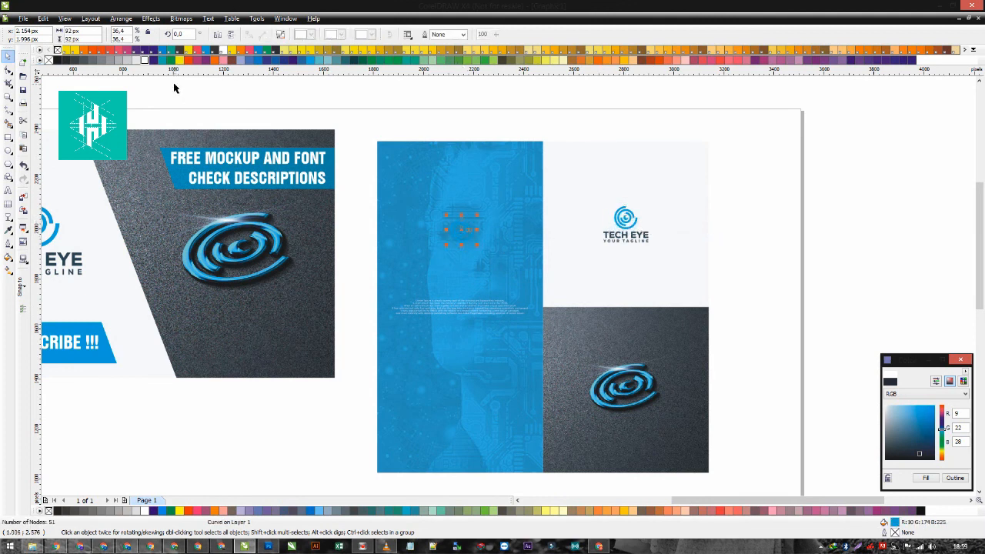
left_click(147, 60)
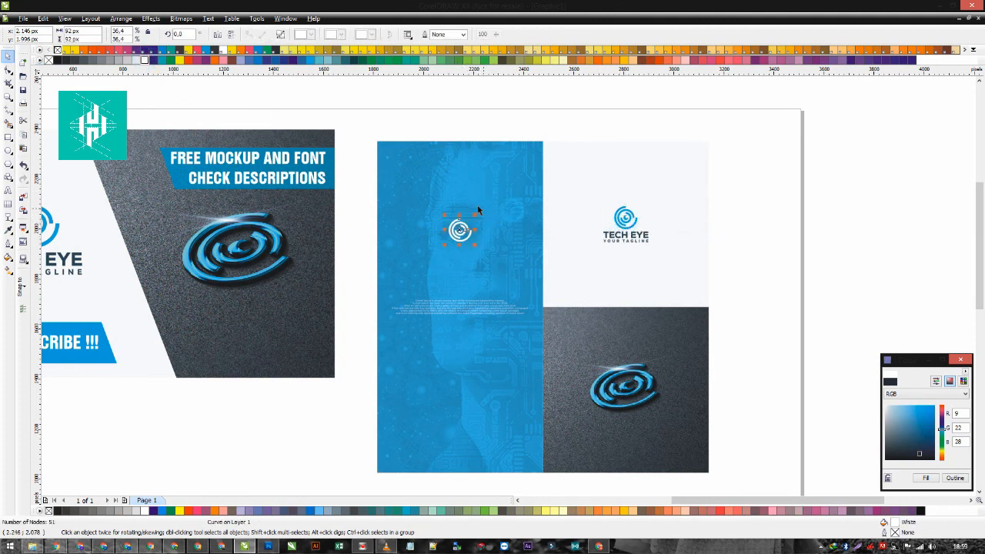
left_click_drag(475, 214, 495, 194)
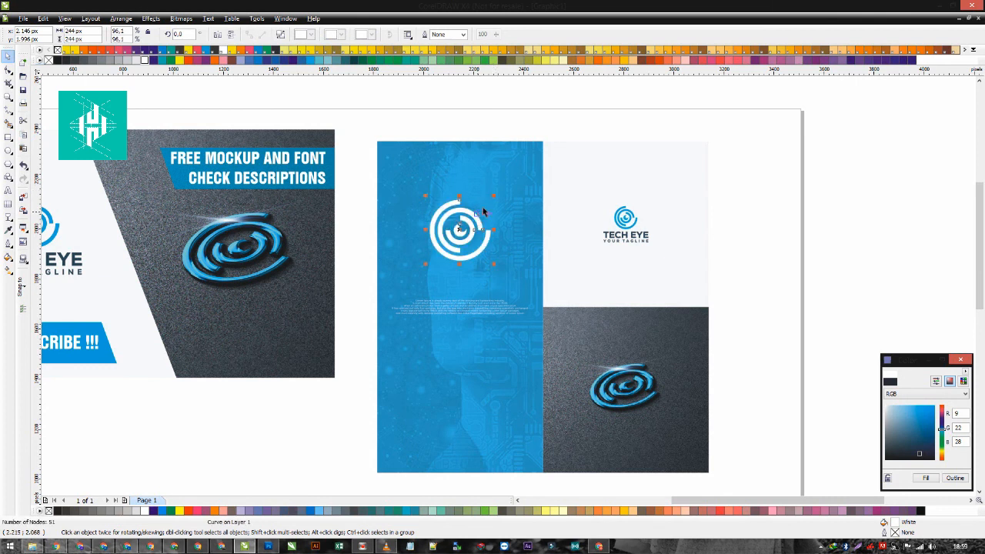
- Copy the full TECH EYE logo to the blue panel's lower part, group it, centre it horizontally on the panel and fill it white
left_click_drag(734, 183, 573, 252)
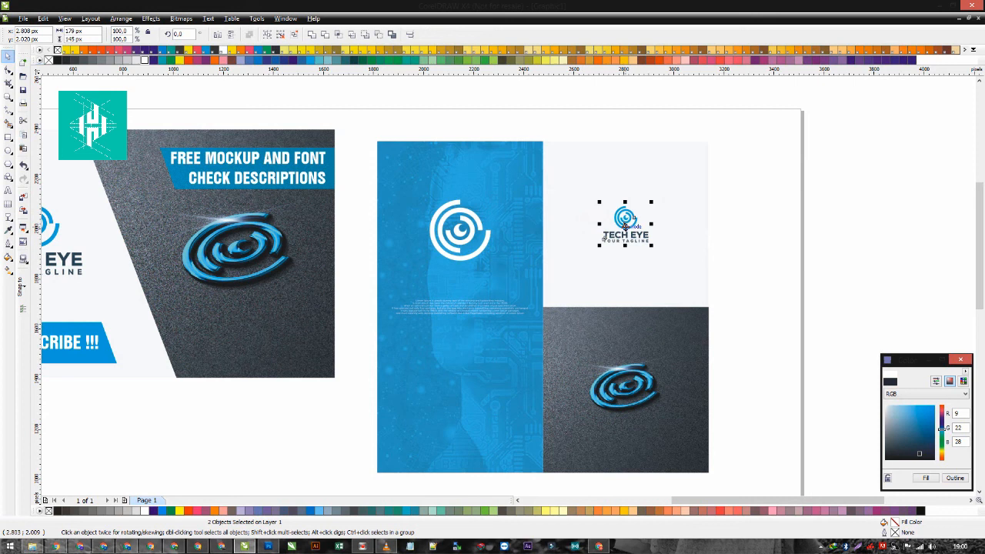
left_click_drag(625, 219, 461, 398)
key("ctrl+g")
left_click(505, 375, "shift")
key("c")
left_click(508, 377, "shift")
left_click(145, 60)
scroll(348, 385, "down", 1)
left_click(486, 310)
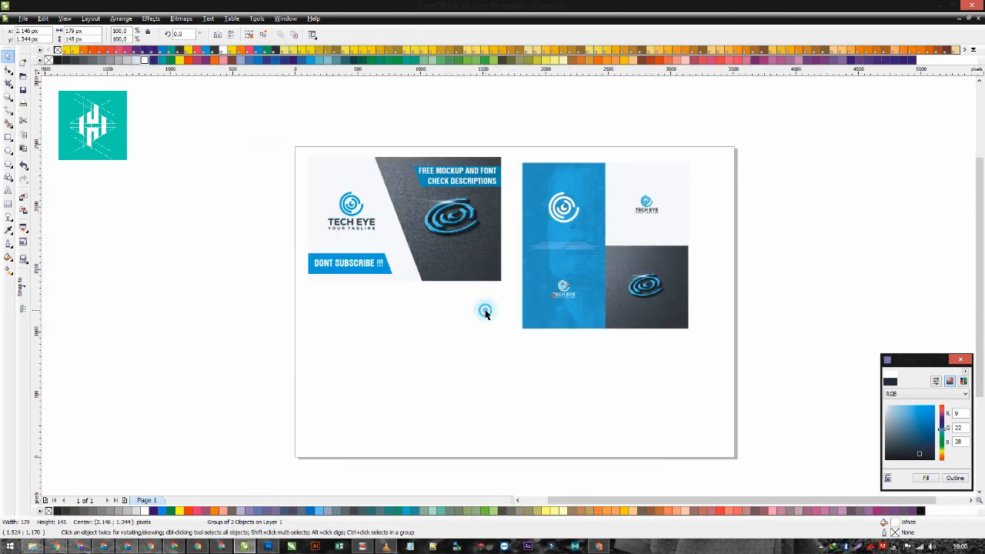
scroll(616, 247, "up", 1)
left_click(404, 362)
left_click(790, 295)
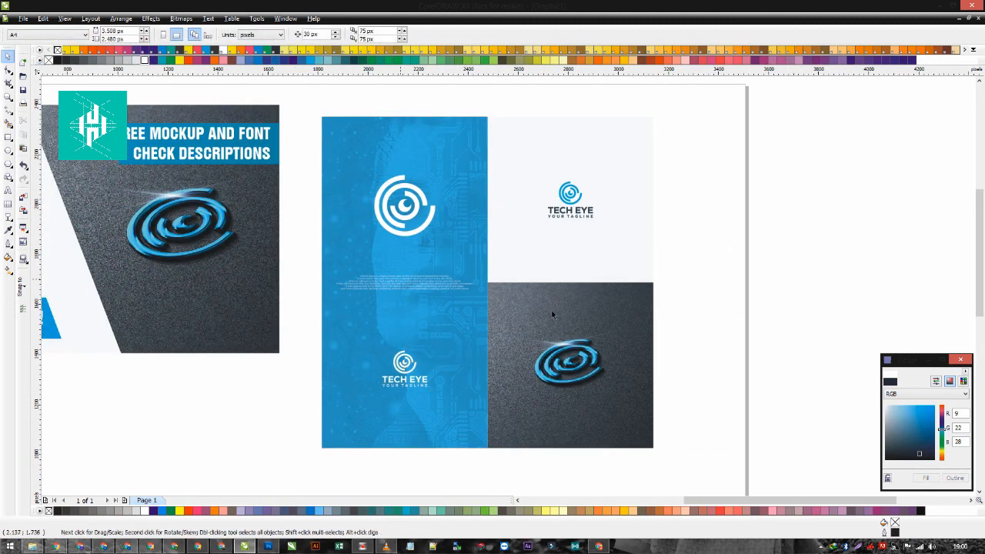
- Intersect the square mockup image with a copy shifted upward to create an 18 px high strip along its upper edge, and delete the copy
left_click(502, 291)
scroll(508, 284, "up", 2)
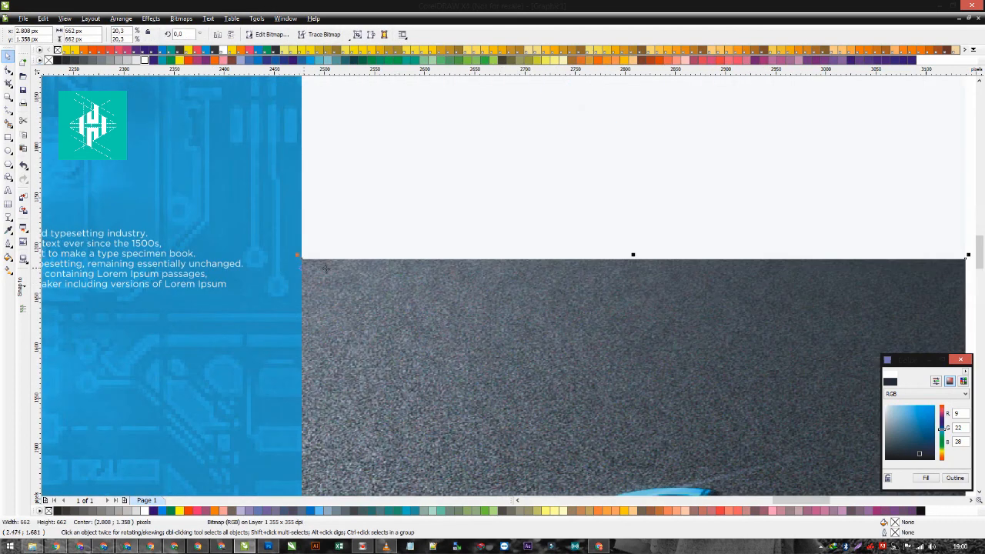
scroll(464, 265, "down", 2)
left_click_drag(557, 391, 504, 229)
scroll(508, 280, "up", 2)
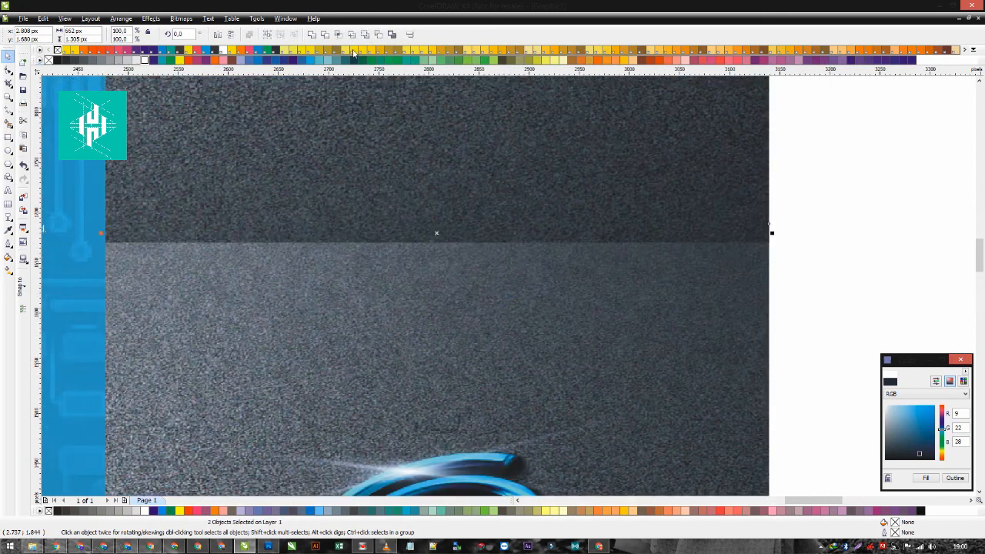
left_click(299, 149)
key("Delete")
left_click(378, 234)
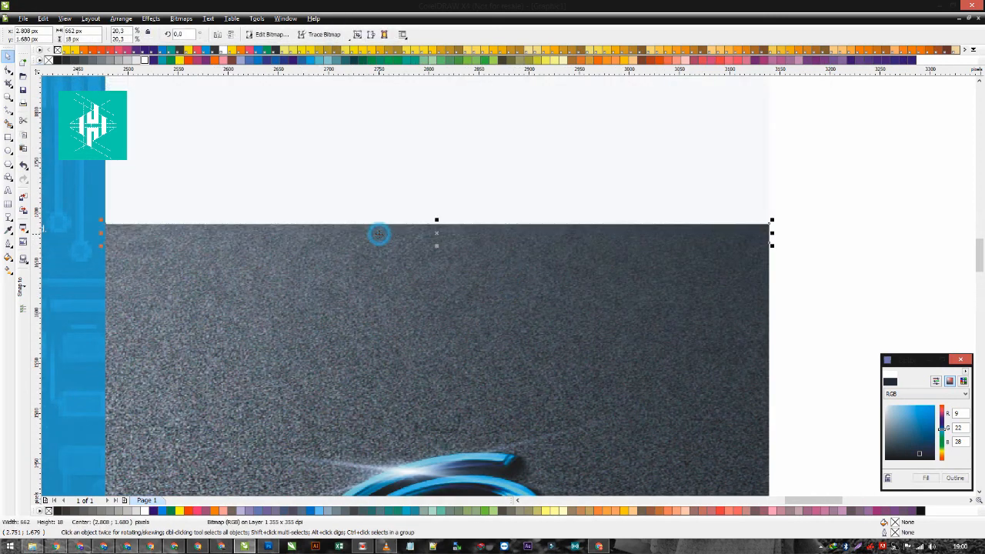
- Darken the thin strip above the mockup image by setting its gamma to 0.51
left_click(150, 18)
mouse_move(173, 30)
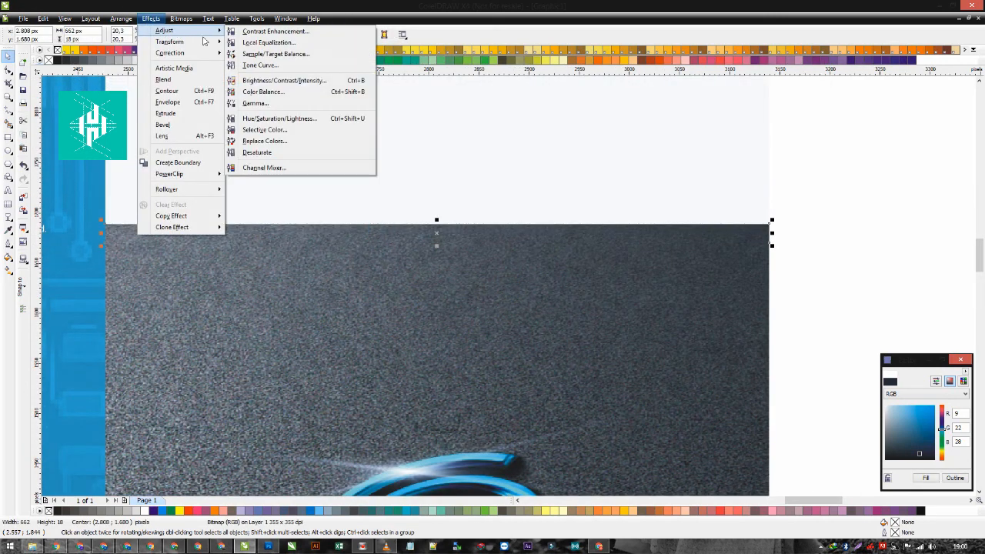
left_click(256, 103)
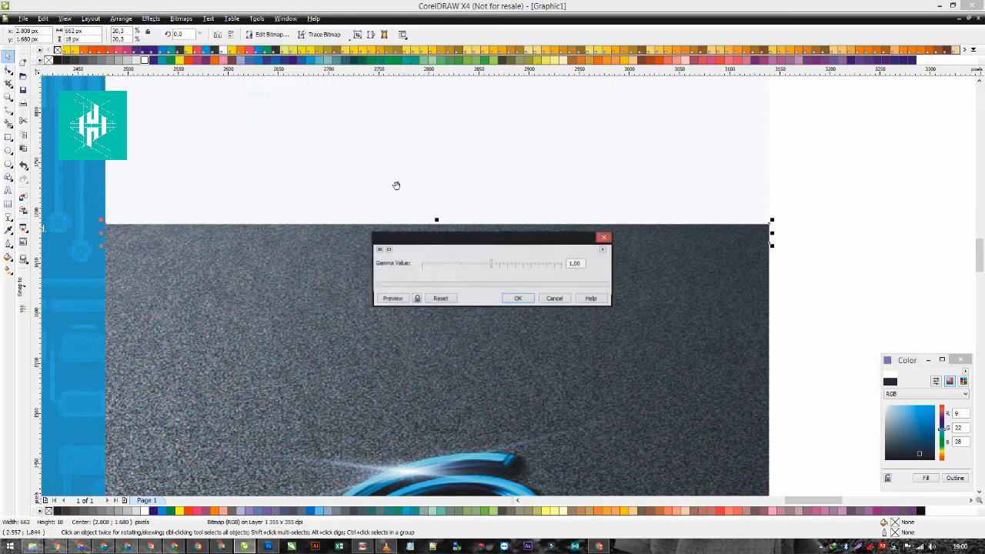
left_click(516, 299)
scroll(509, 286, "down", 2)
left_click(605, 296)
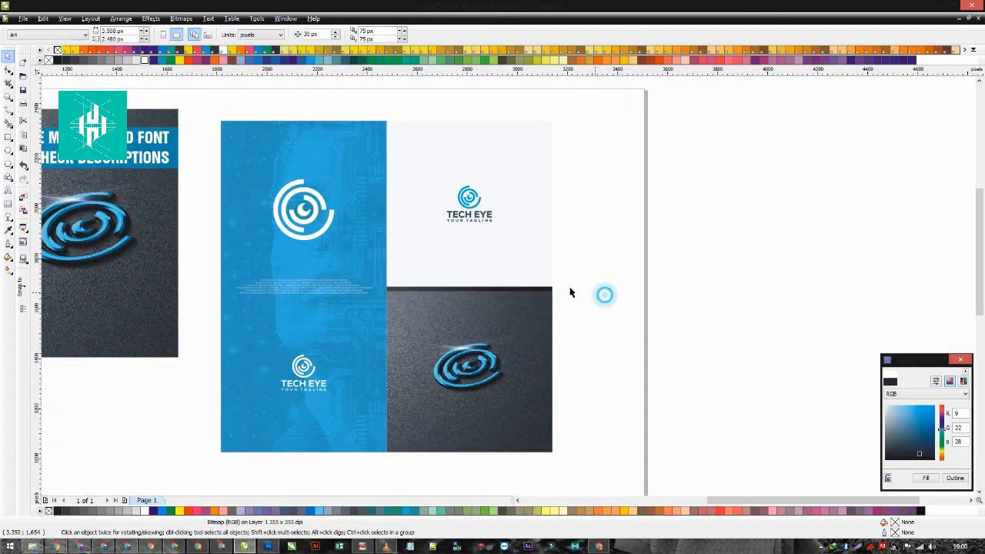
- Reduce the dark strip's height to make it a thinner line along the mockup image's upper edge
scroll(448, 291, "up", 2)
left_click(556, 278)
scroll(600, 292, "up", 1)
left_click_drag(495, 271, 494, 258)
scroll(508, 293, "down", 3)
left_click(714, 274)
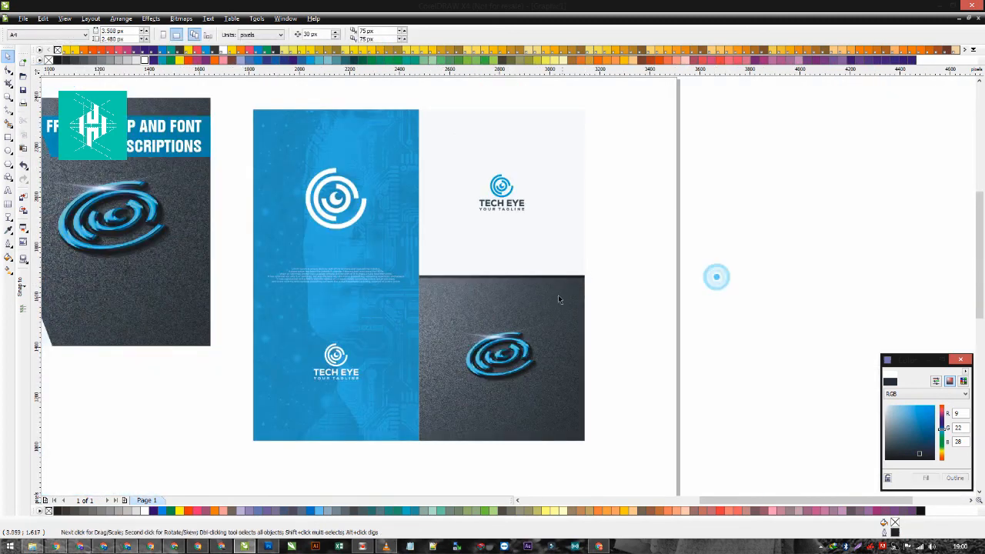
scroll(490, 277, "down", 1)
scroll(489, 277, "up", 1)
left_click(475, 269)
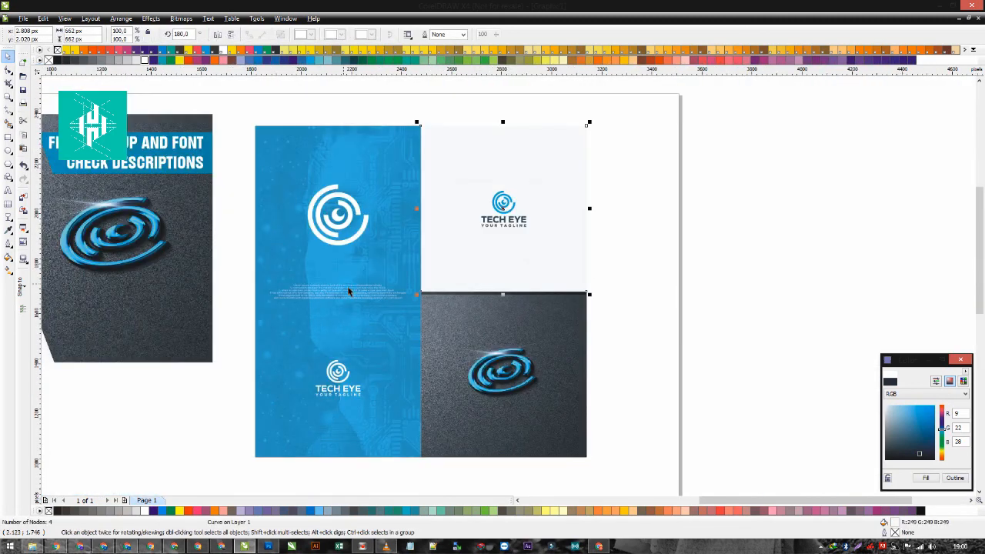
left_click(700, 246)
- Move the three-panel grid off the page beside it and place the subscribe card near the middle of the page
scroll(508, 288, "down", 1)
left_click_drag(389, 154, 655, 378)
left_click_drag(511, 282, 101, 274)
left_click_drag(159, 173, 417, 349)
left_click_drag(334, 262, 437, 340)
scroll(579, 233, "down", 1)
left_click(408, 321)
scroll(415, 319, "up", 1)
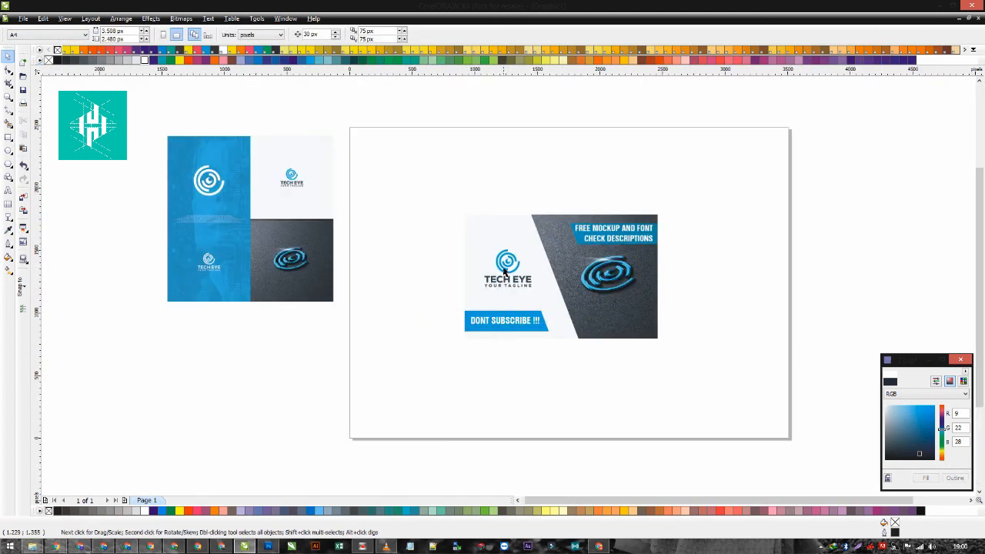